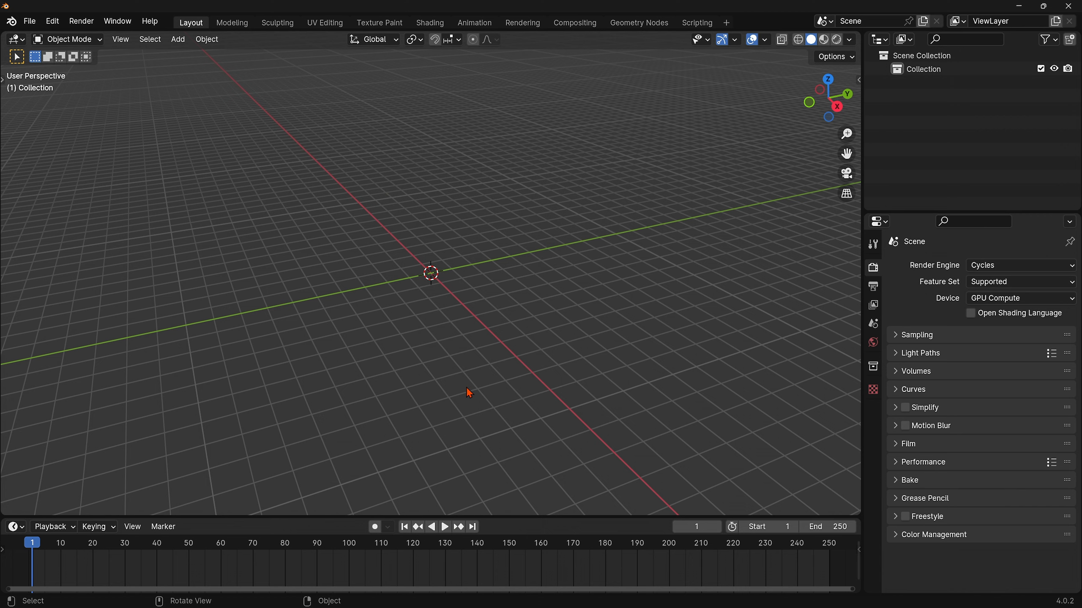
Add a torus mesh at the origin with a major radius of 3 m and a minor radius of 1 m
key("shift+a")
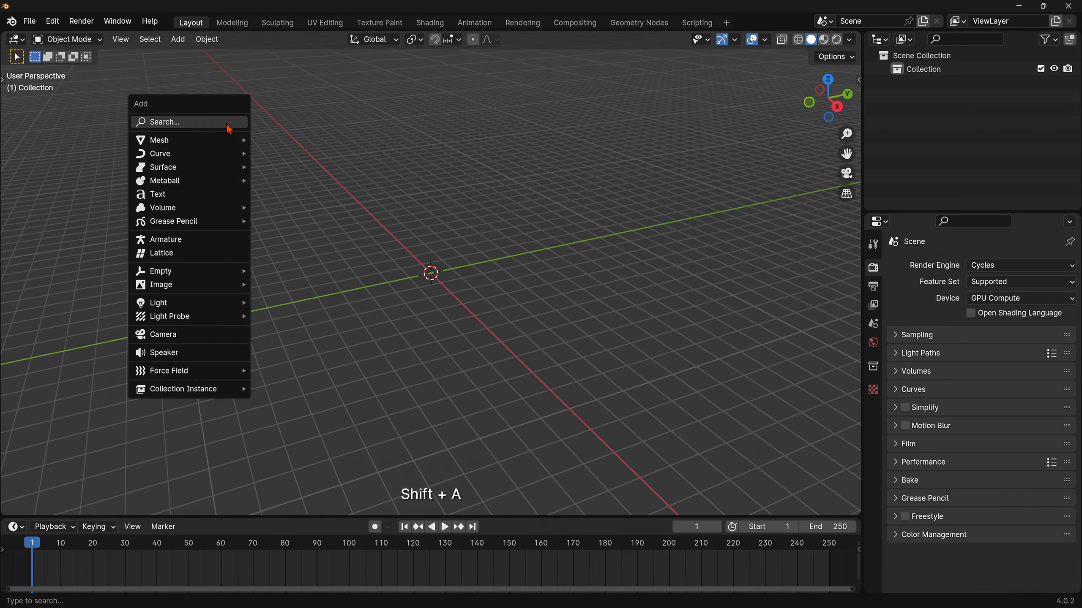
mouse_move(230, 140)
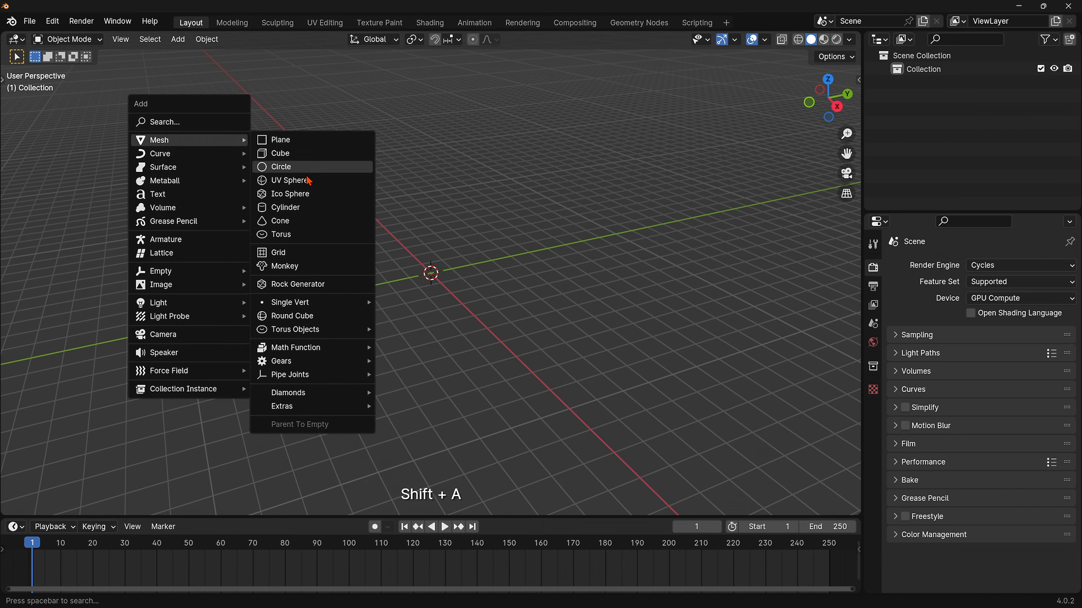
left_click(301, 235)
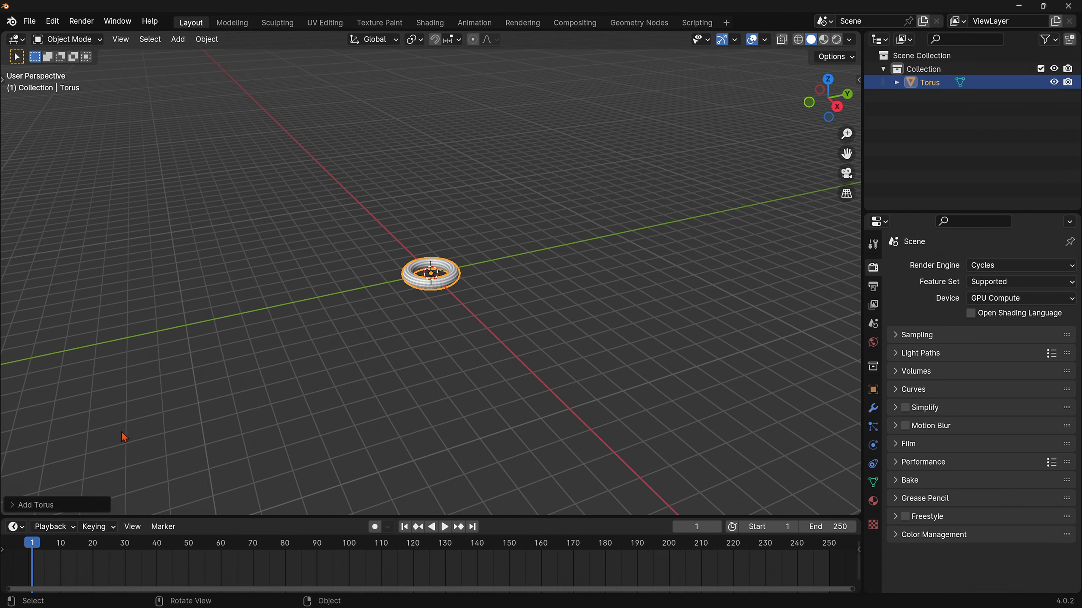
left_click(45, 503)
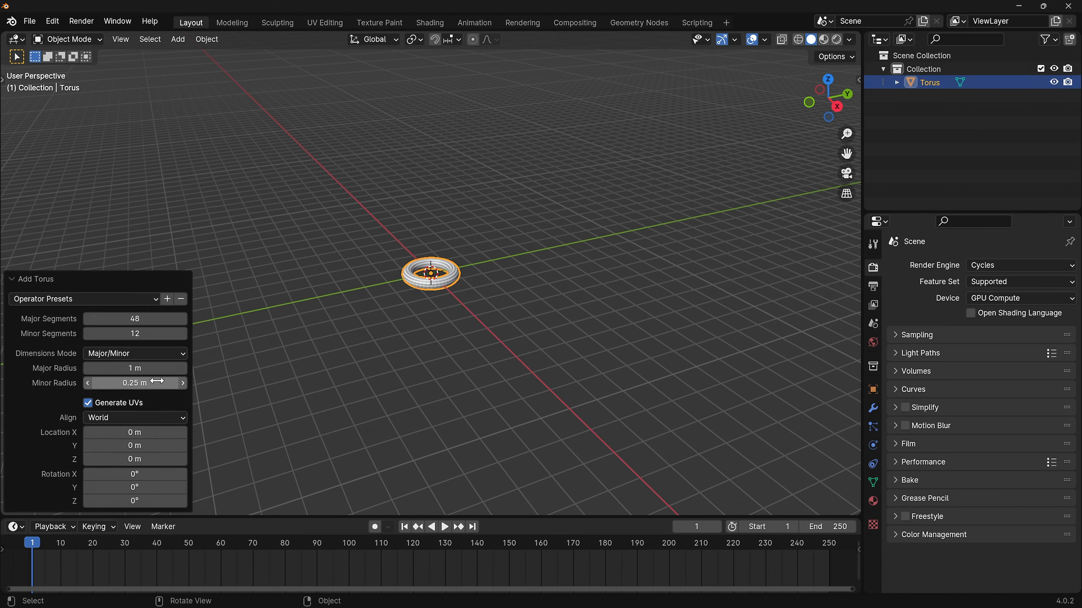
left_click(164, 367)
type("3")
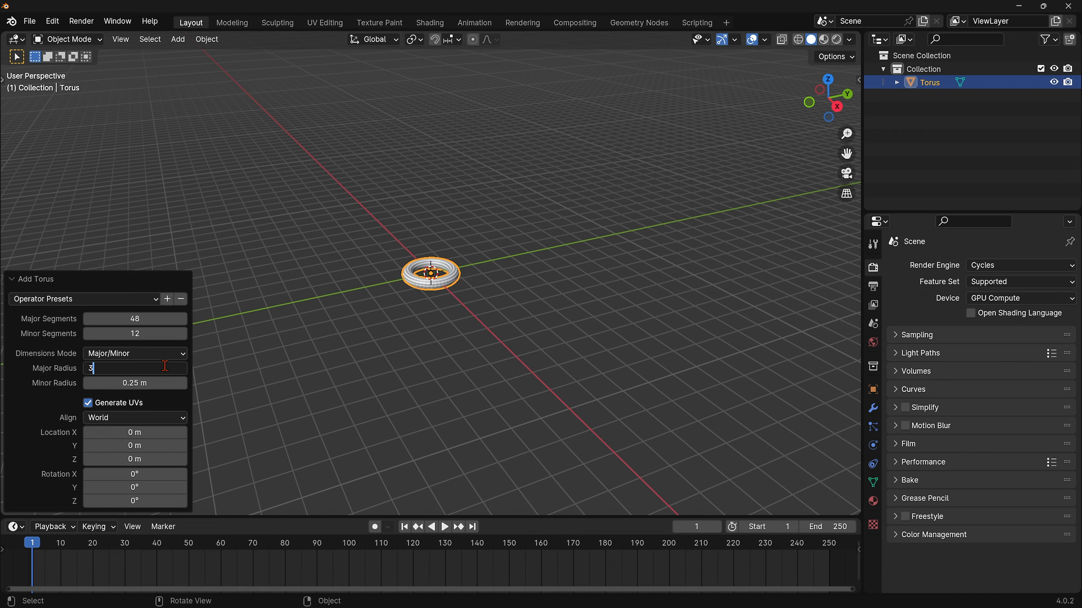
key("Tab")
type("1")
key("Return")
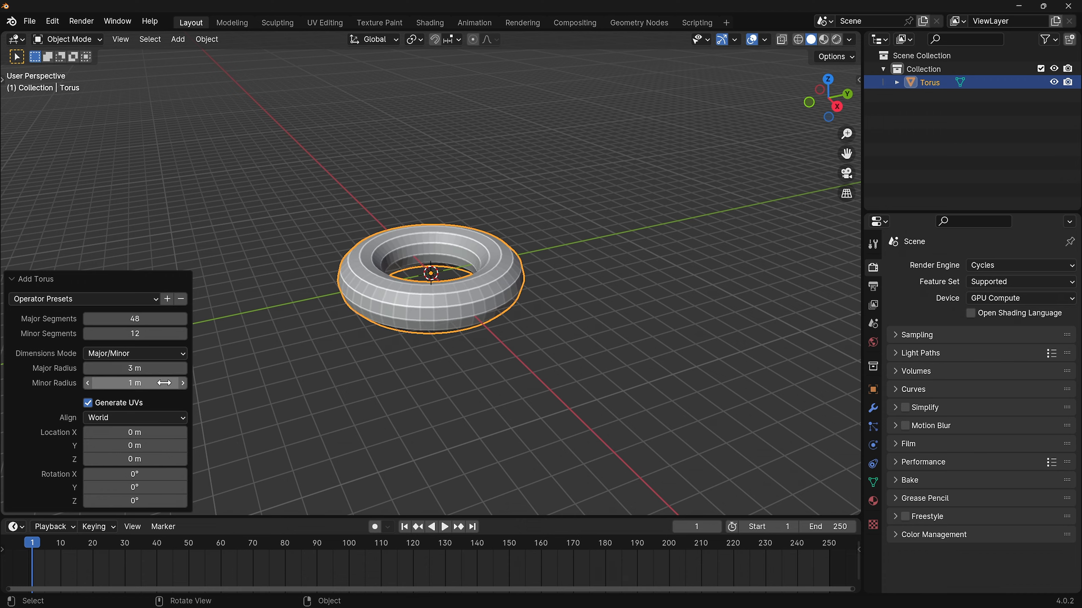
Refine the new torus to 96 major segments and 24 minor segments
key("KP_Decimal")
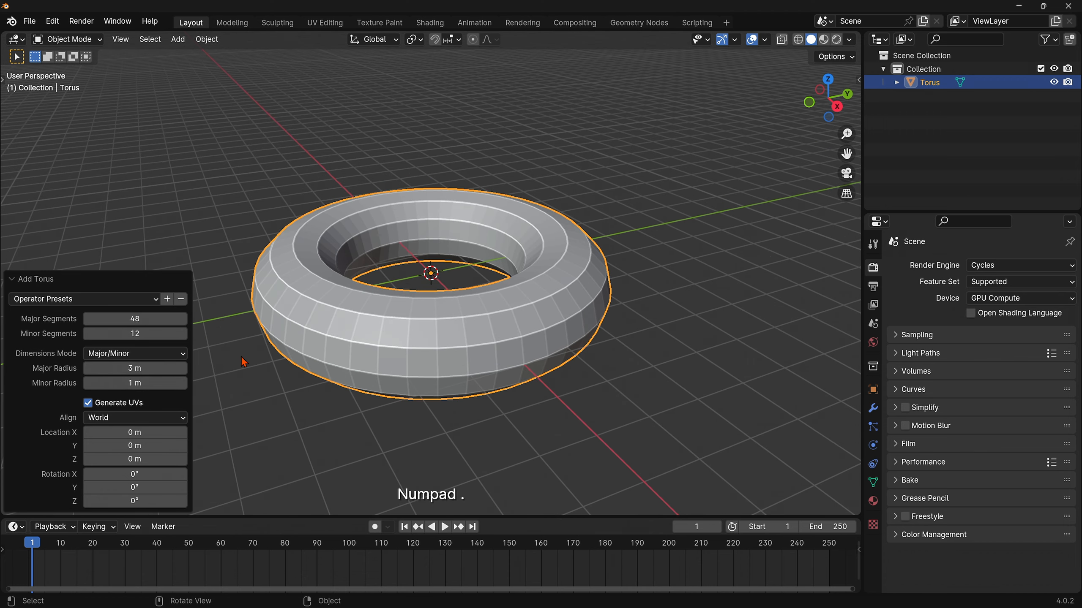
left_click(168, 318)
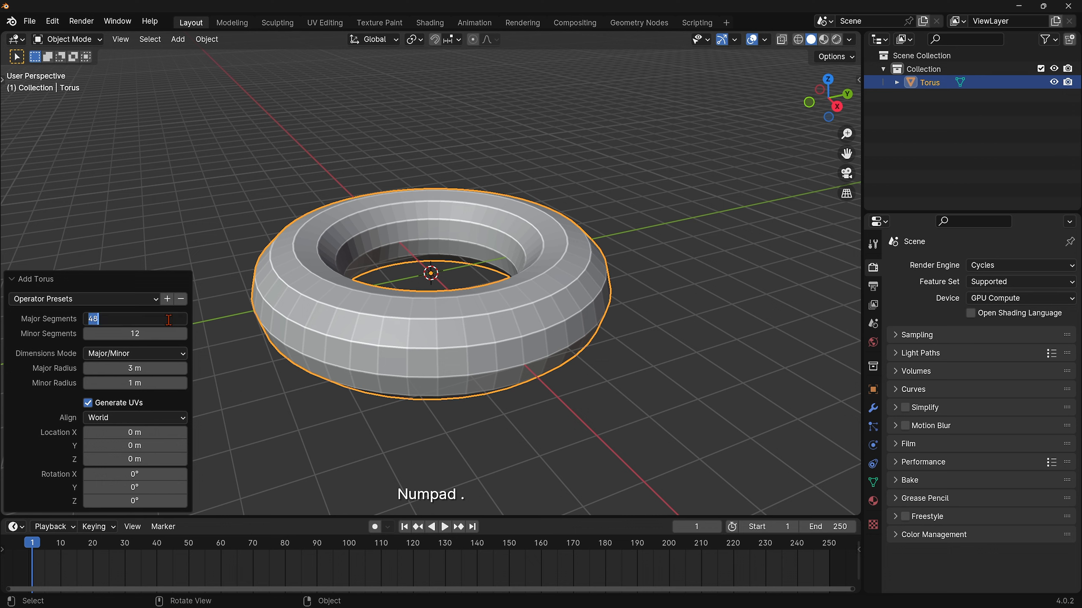
type("96")
key("Return")
left_click(166, 334)
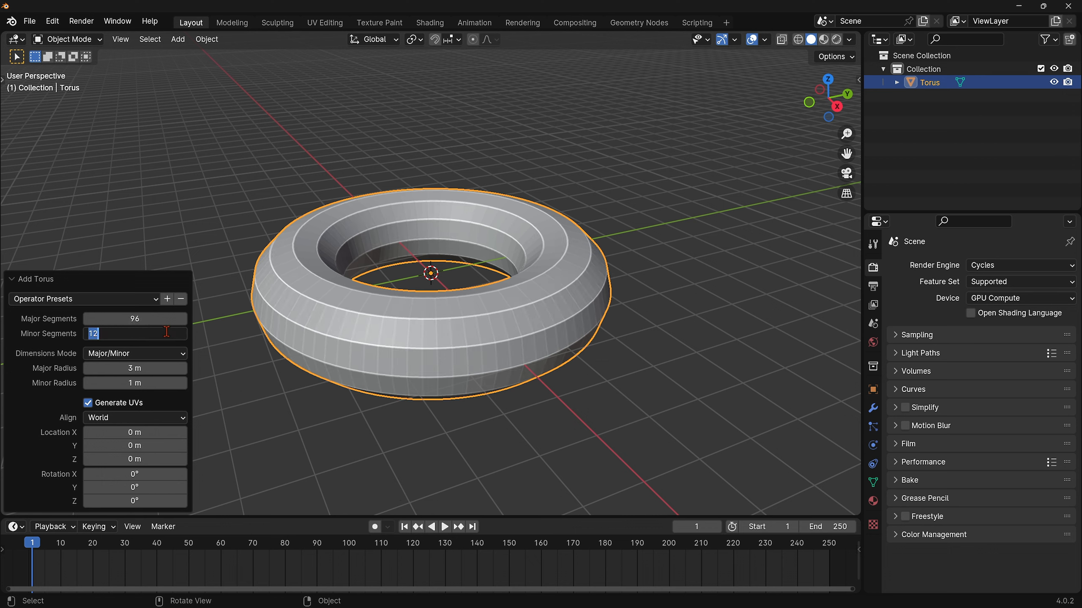
type("2")
key("Return")
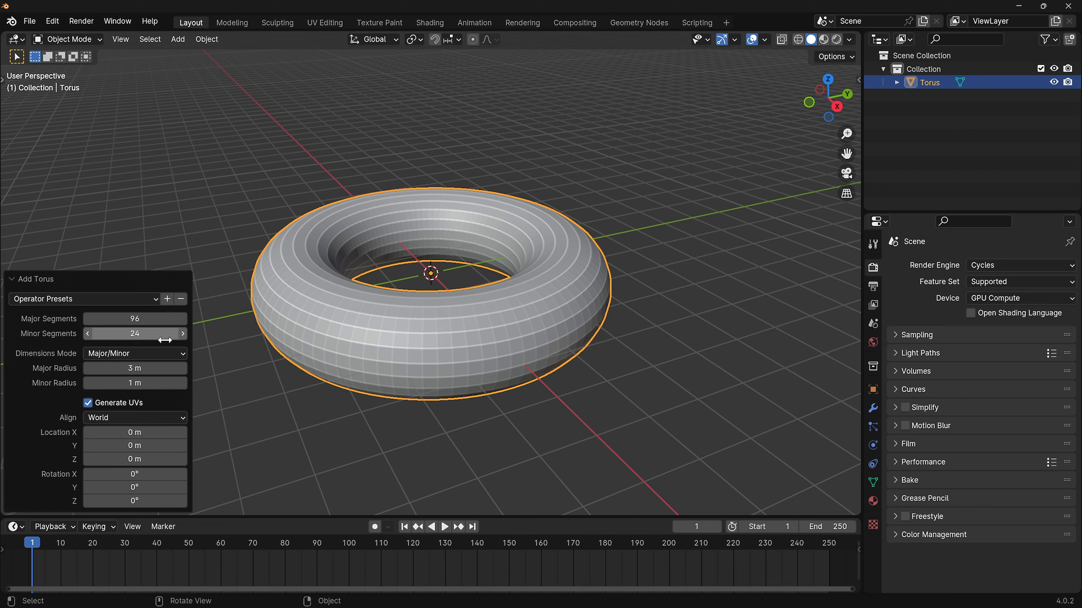
Set the new torus's Y rotation to 90° so that it stands upright
left_click(154, 488)
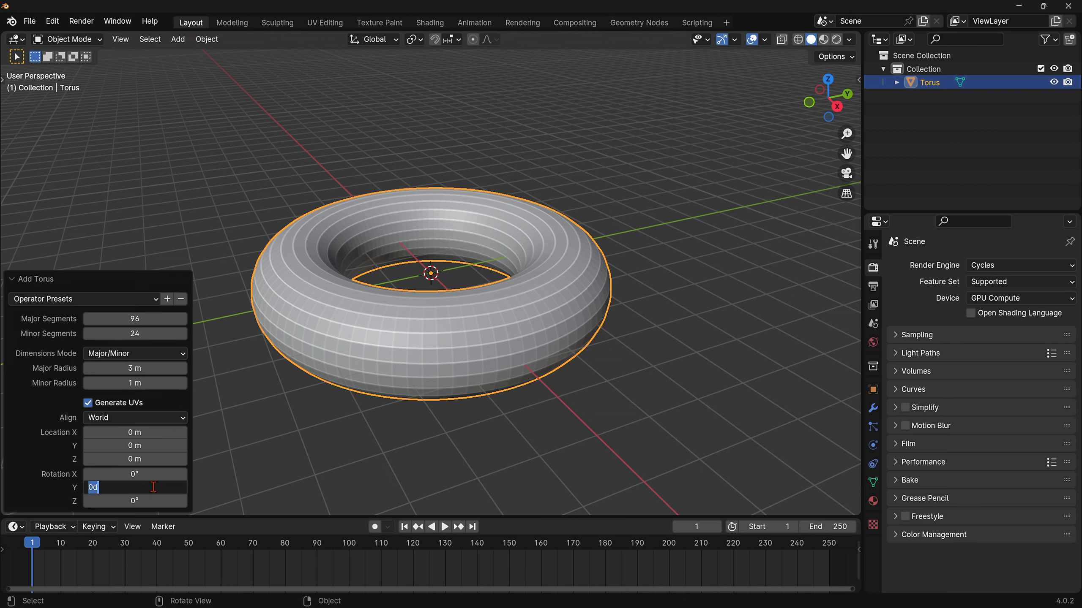
type("9")
key("Return")
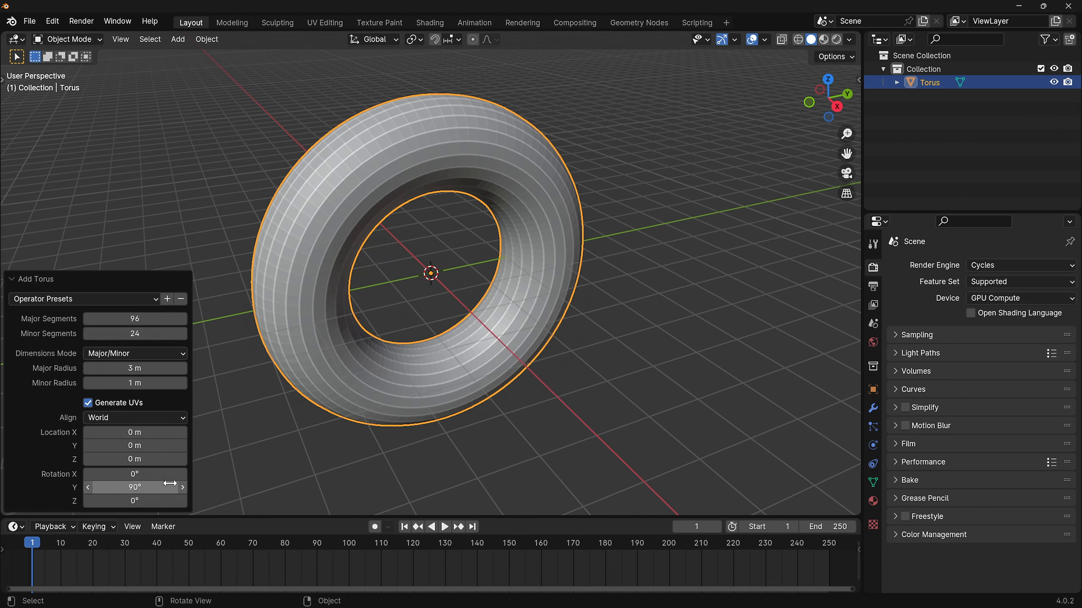
Shade the torus smooth and turn on X-ray display in the viewport
right_click(525, 253)
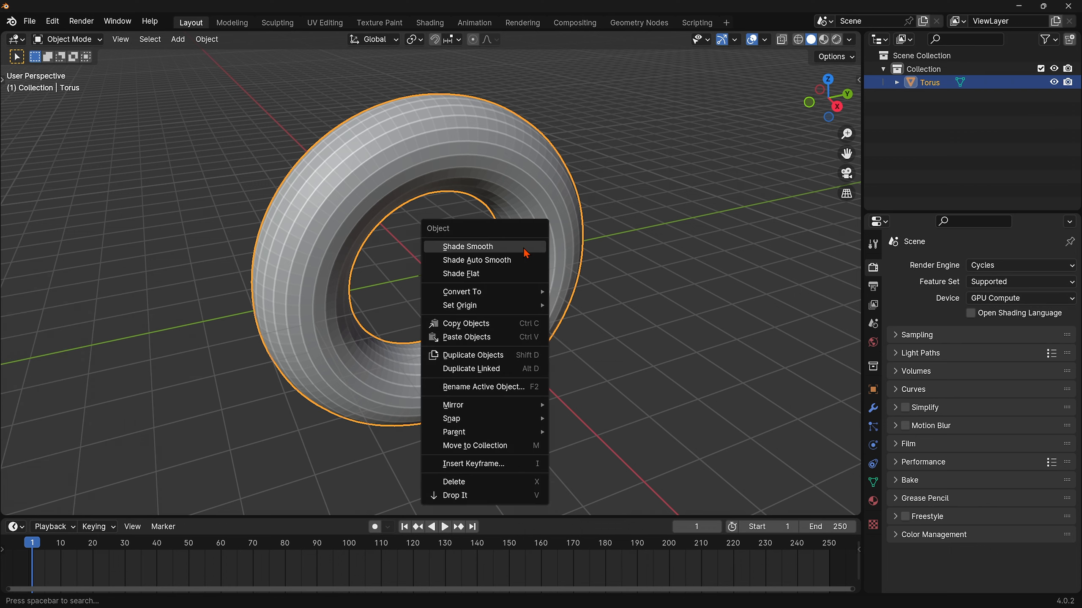
left_click(463, 247)
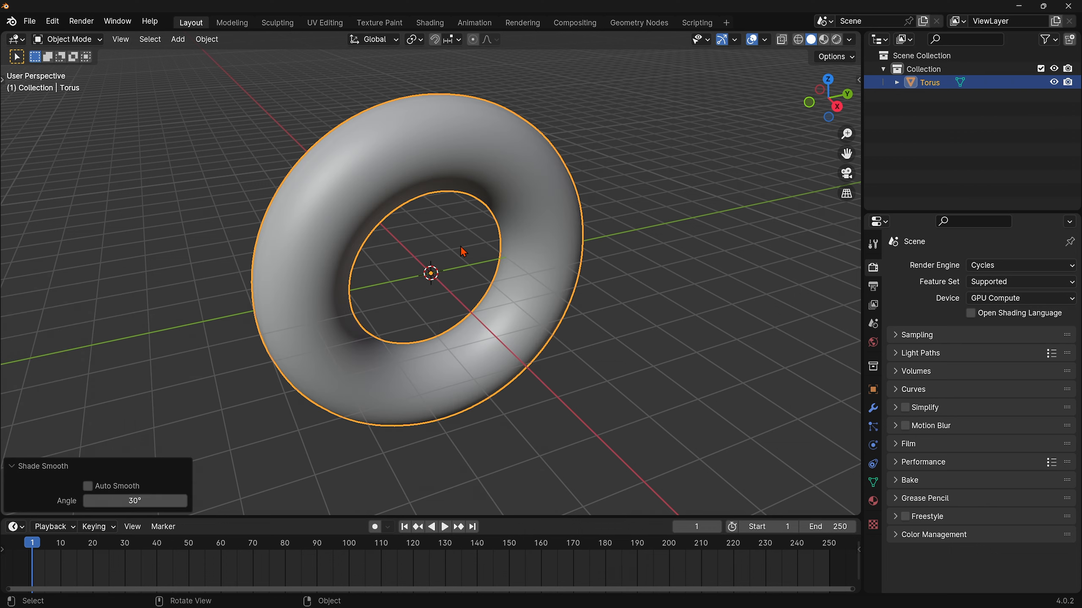
left_click(782, 41)
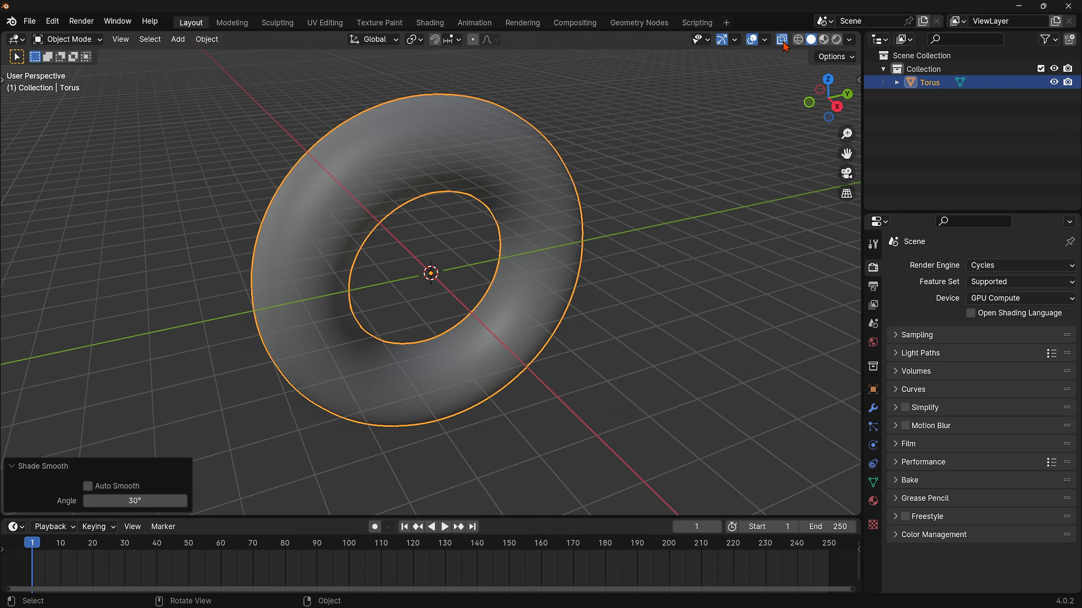
Add a Bezier circle at the origin with a radius of 3 m and a Y rotation of 90°
key("shift+a")
mouse_move(516, 110)
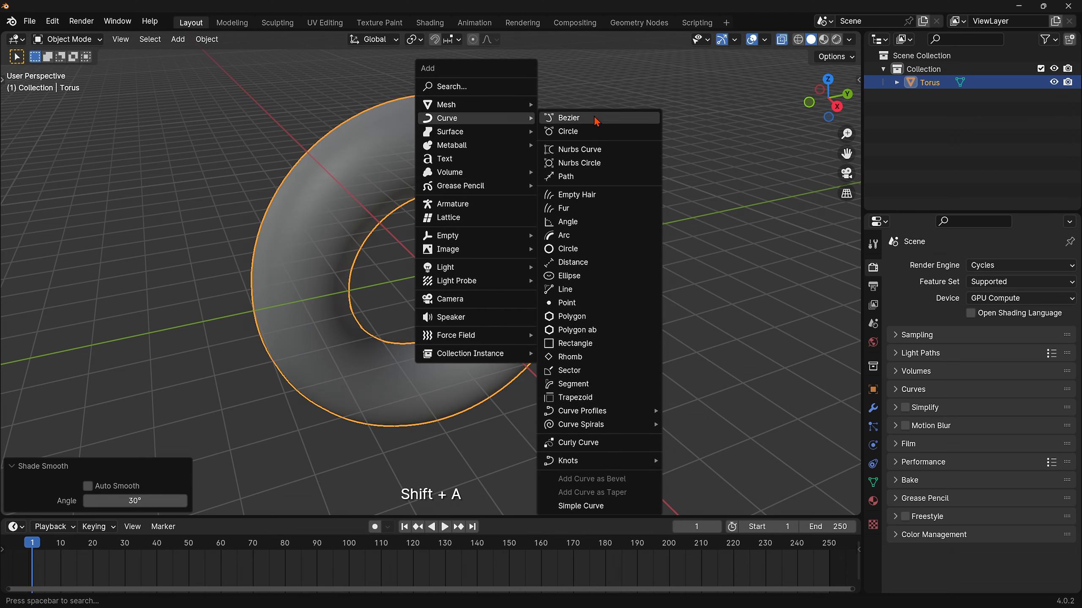
left_click(593, 130)
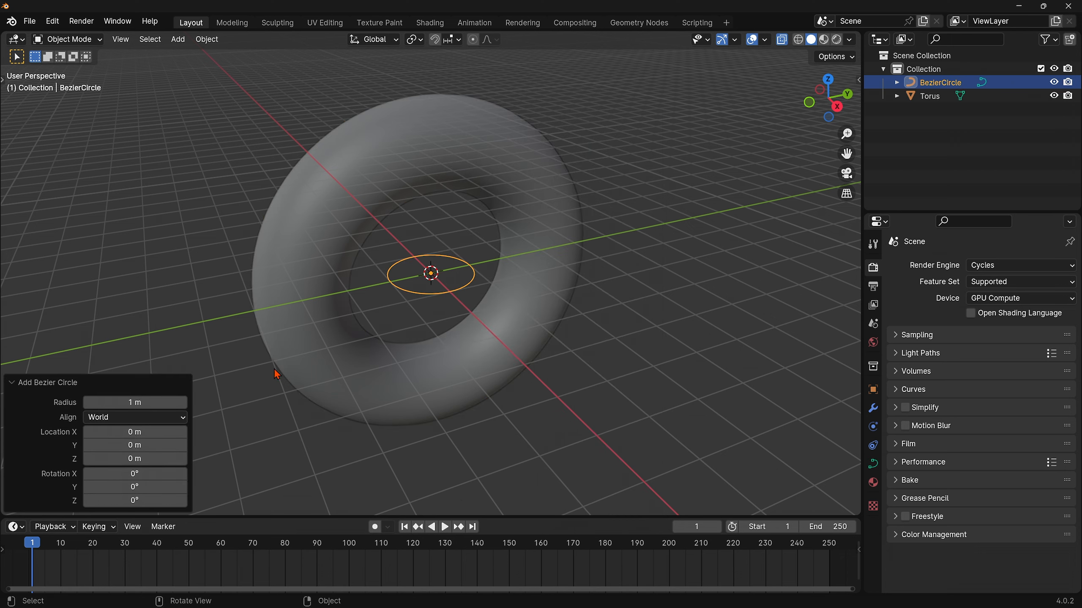
left_click(156, 402)
type("3")
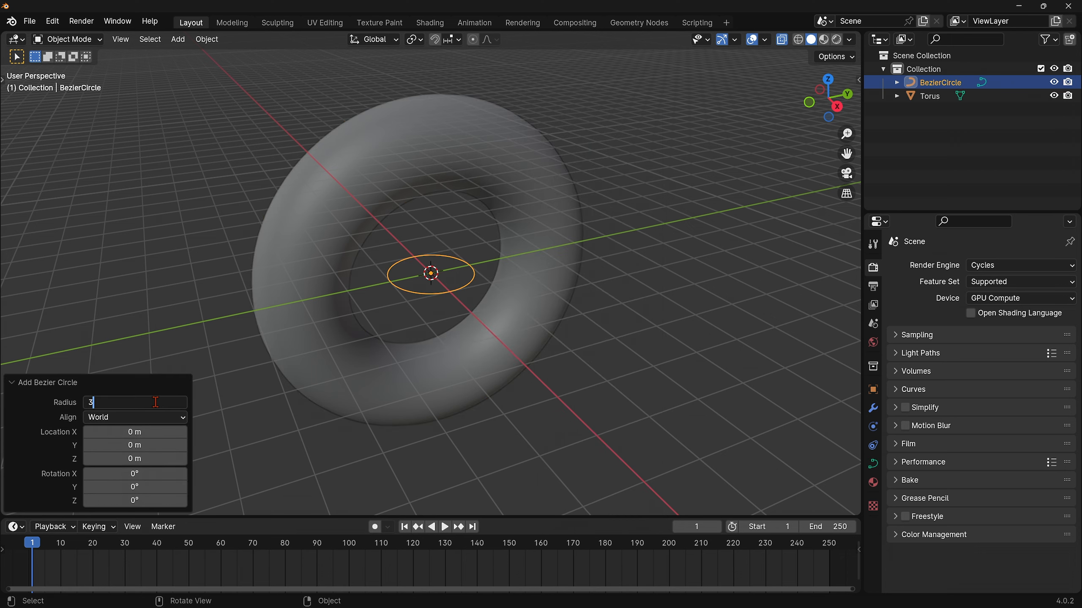
key("Return")
left_click(153, 487)
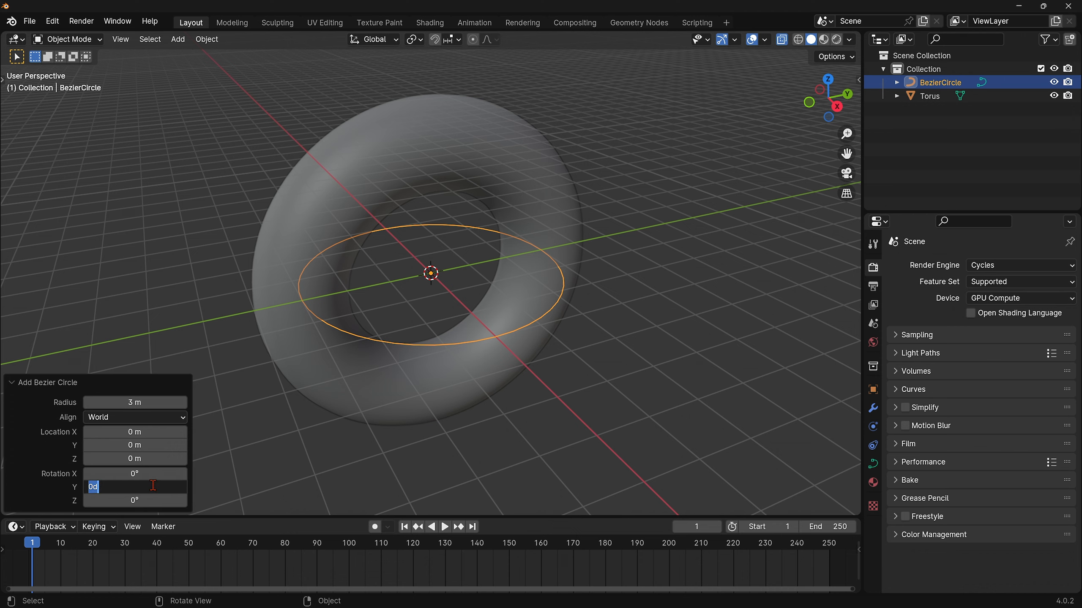
type("90")
key("Return")
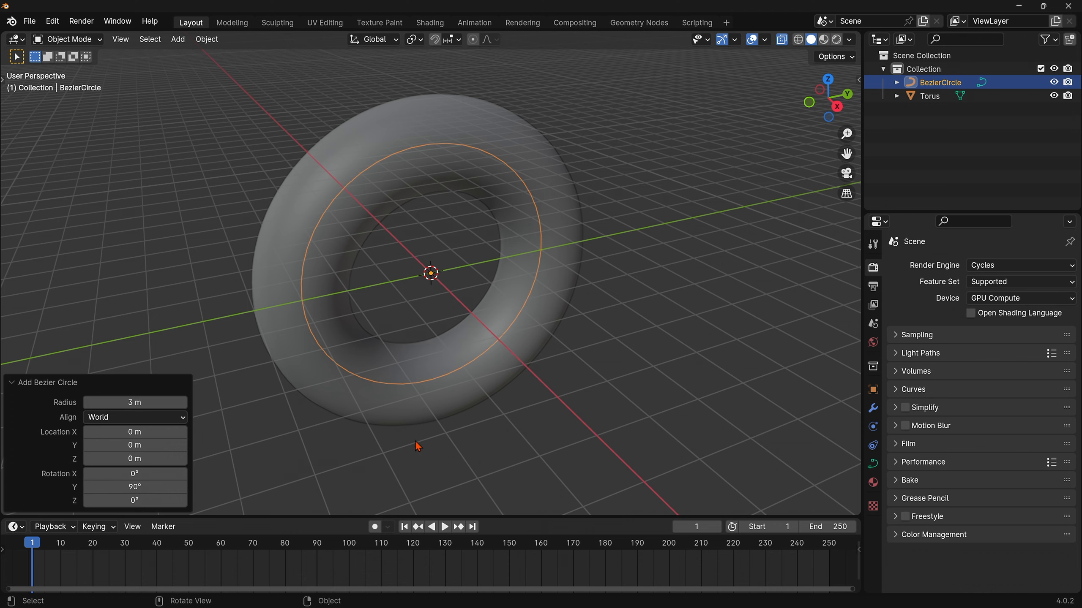
Add a sphere-type empty with a radius of 2 m at the origin, working in the right orthographic view
left_click(836, 107)
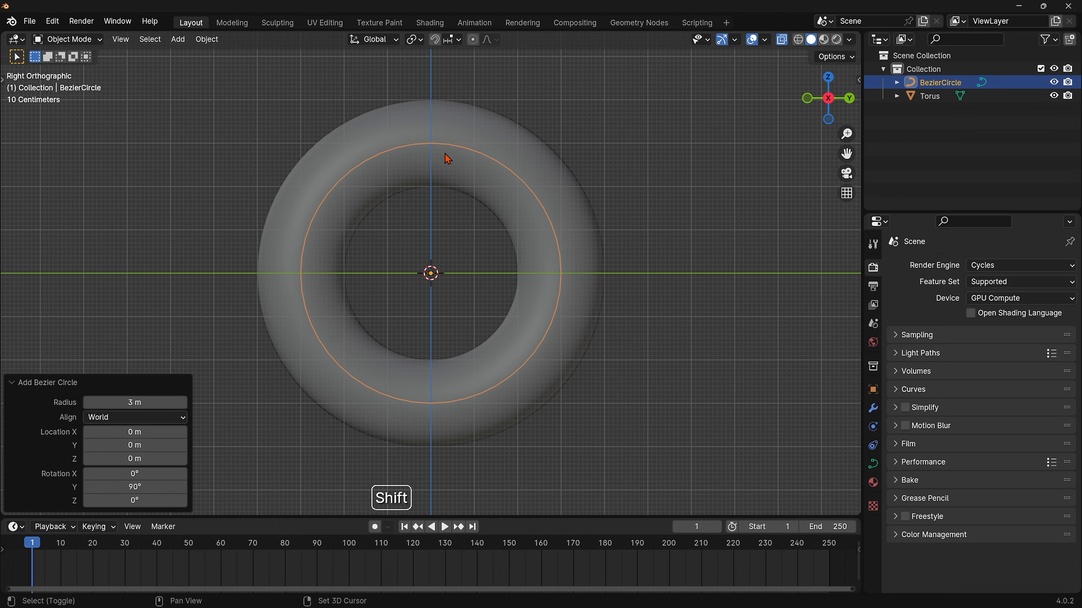
key("shift+a")
mouse_move(446, 158)
mouse_move(425, 275)
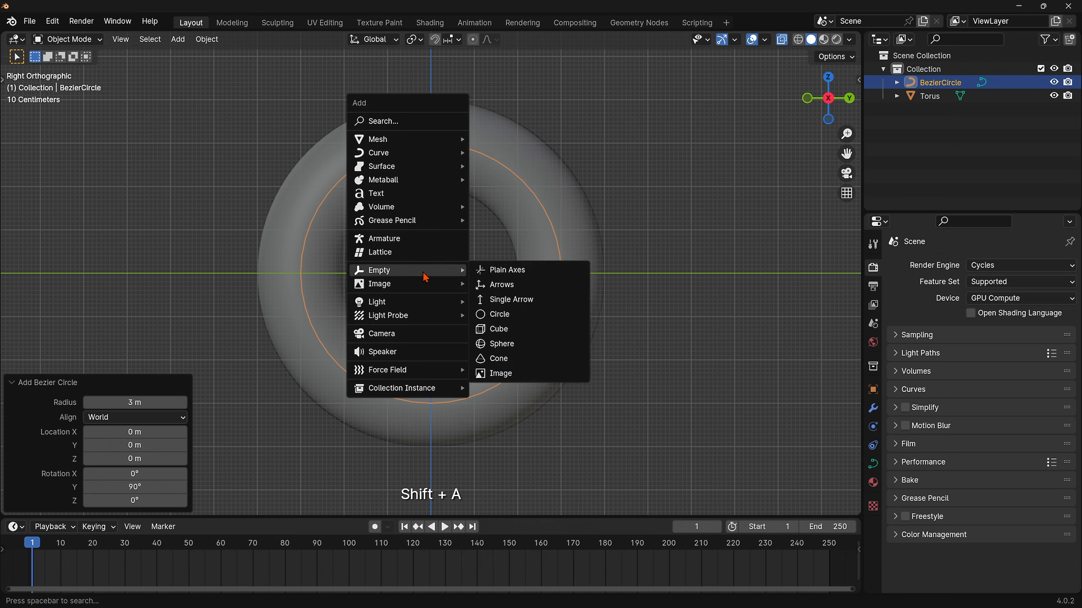
left_click(503, 344)
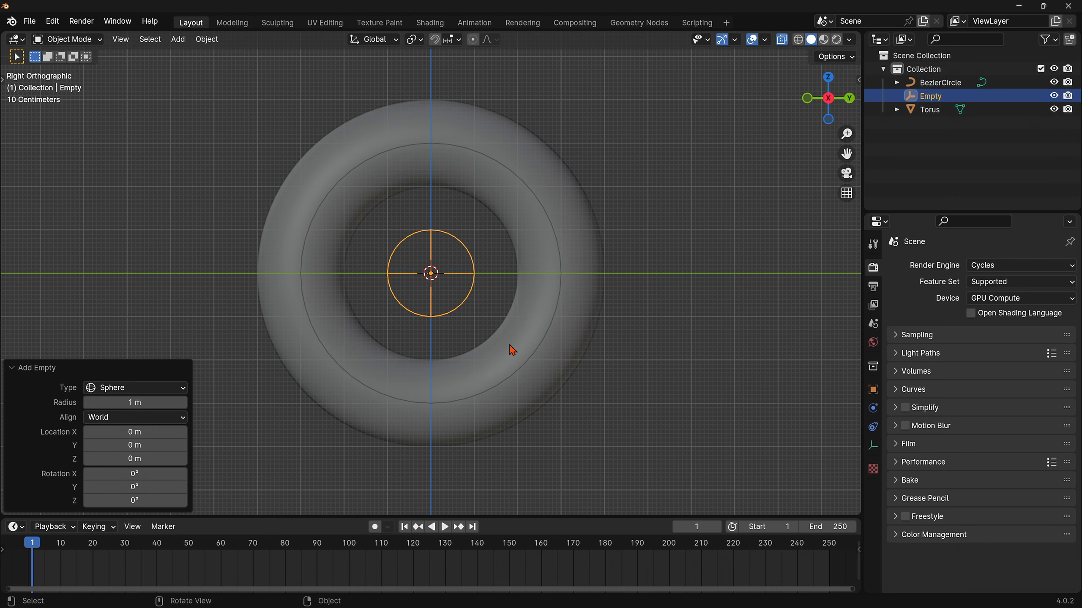
left_click(153, 401)
type("2")
key("Return")
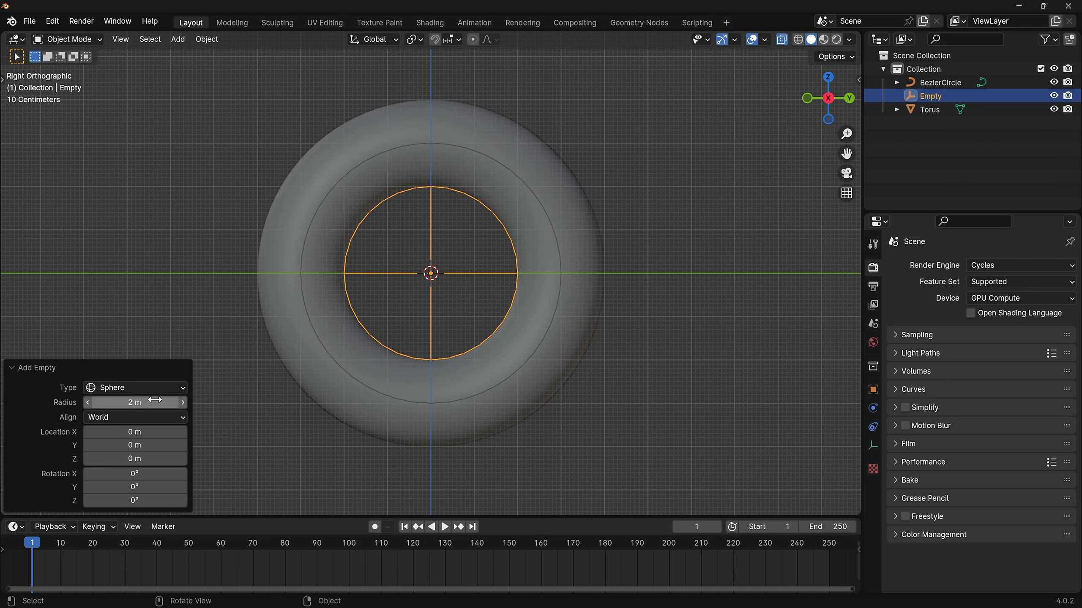
Give the empty a Follow Path constraint targeting BezierCircle and animate the path
left_click(873, 427)
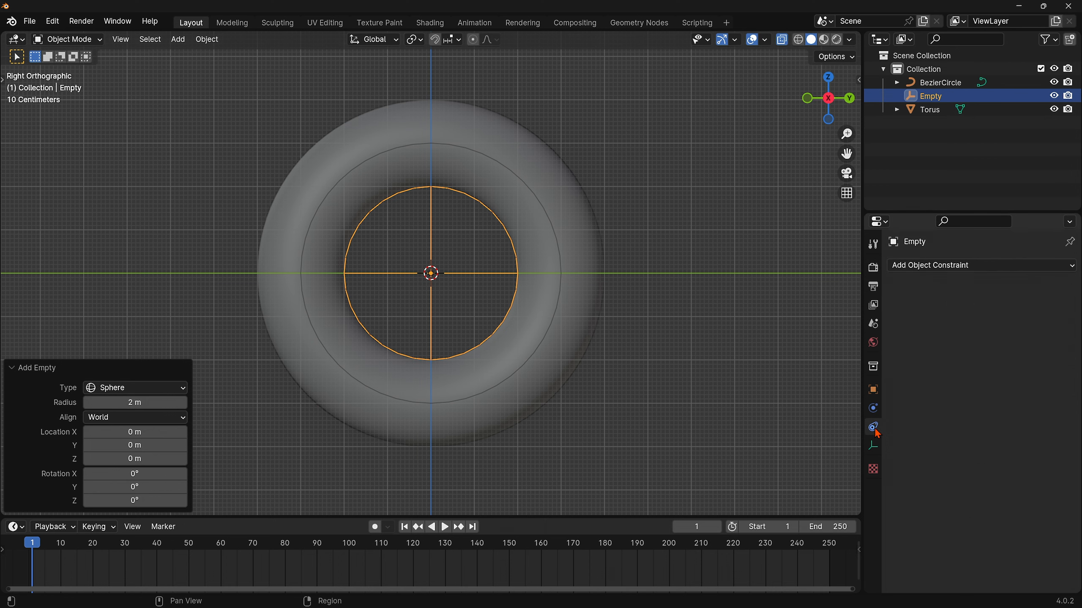
left_click(981, 268)
left_click(1030, 361)
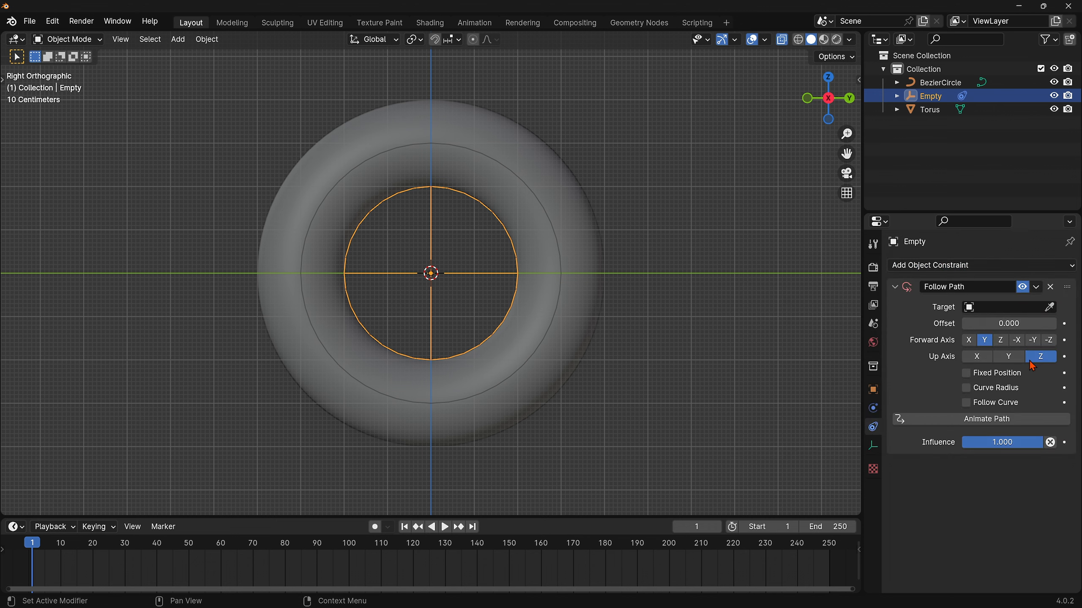
left_click(990, 307)
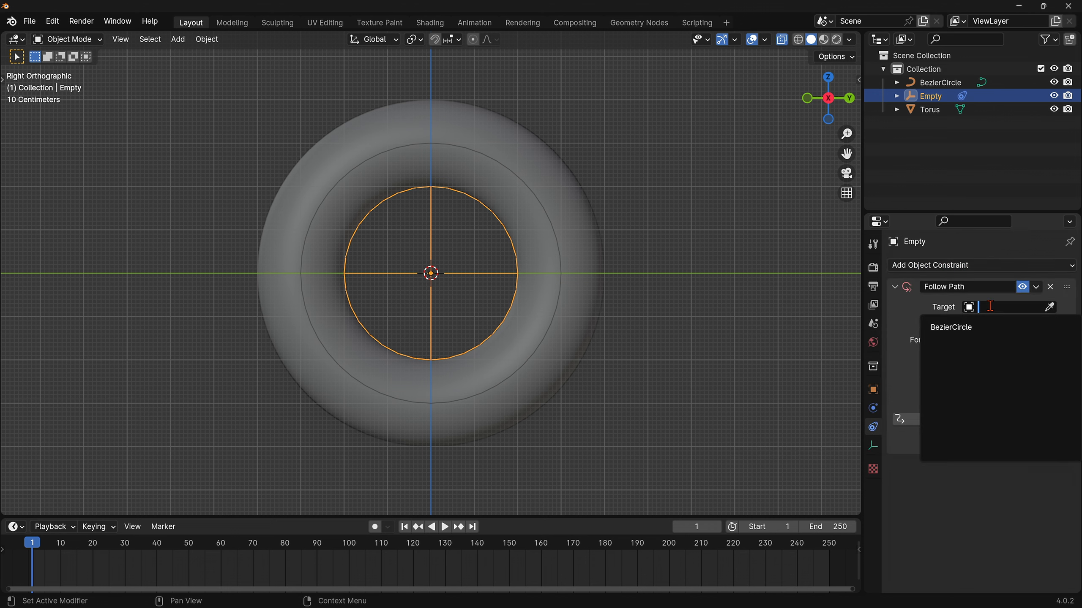
left_click(956, 327)
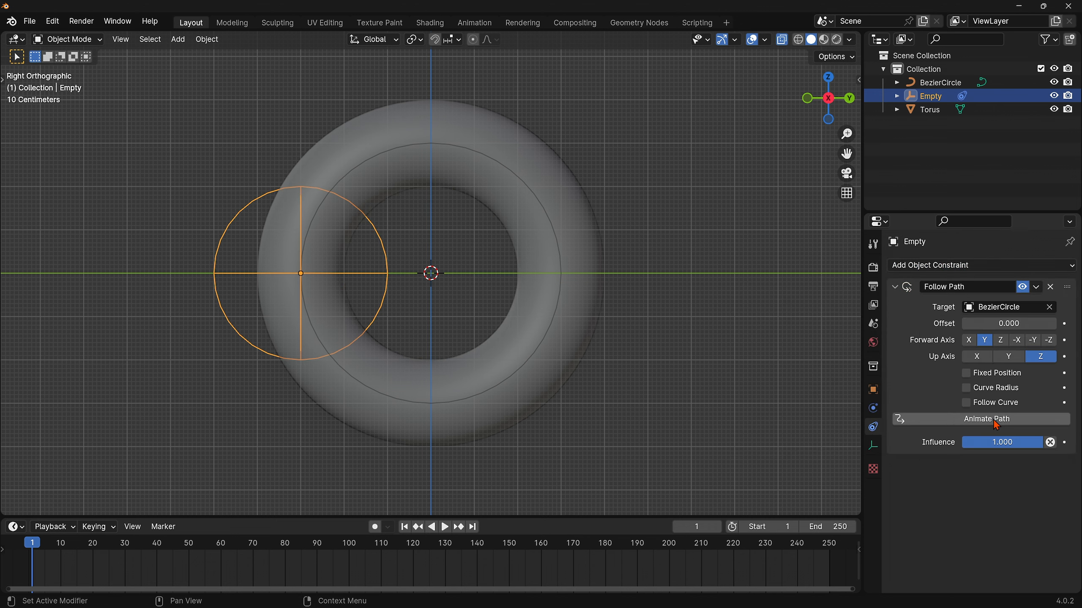
Play the animation to check the empty's motion around the circle, stop it and return to frame 1
left_click(444, 527)
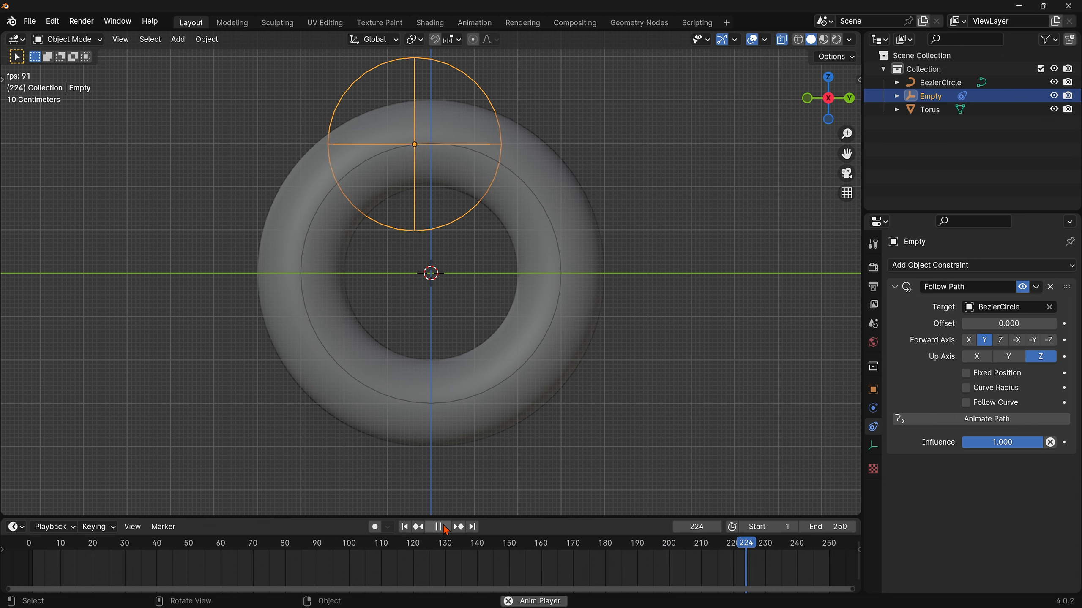
left_click(444, 527)
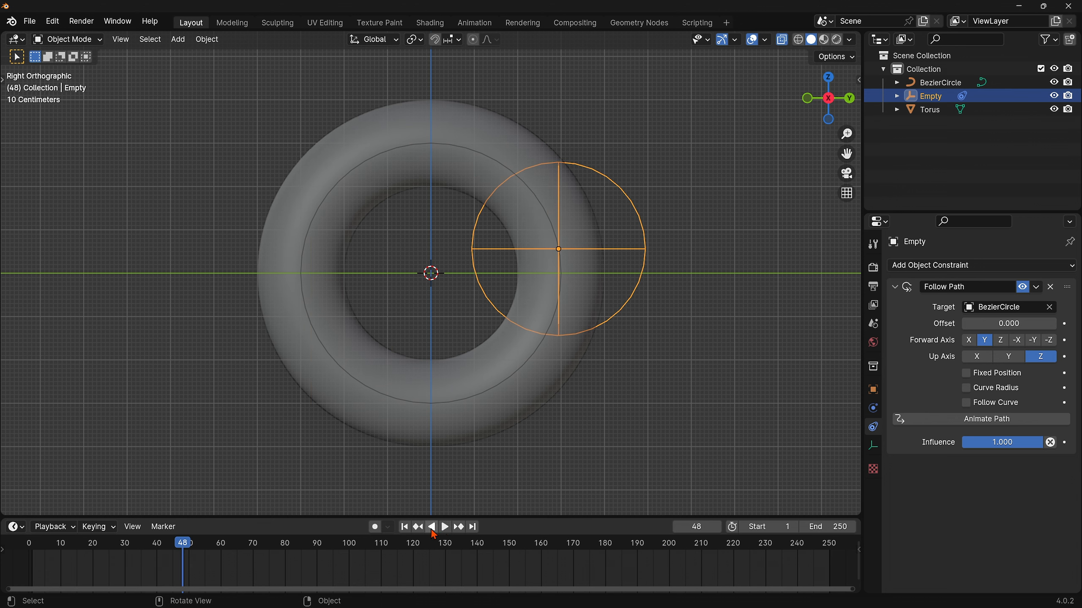
left_click(403, 527)
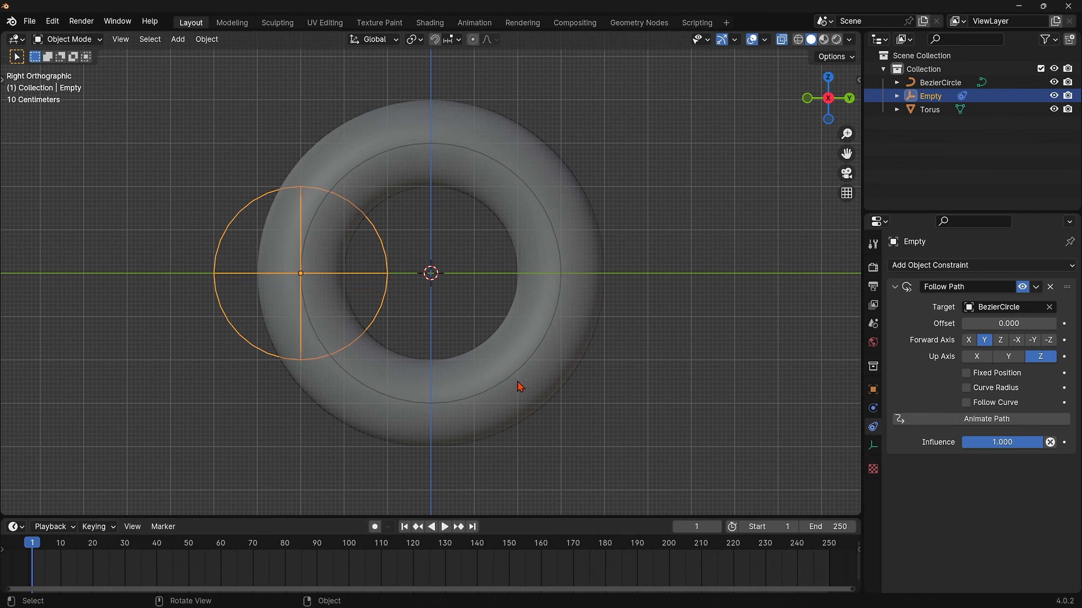
Set the Bezier circle's path animation length to 250 frames
left_click(560, 301)
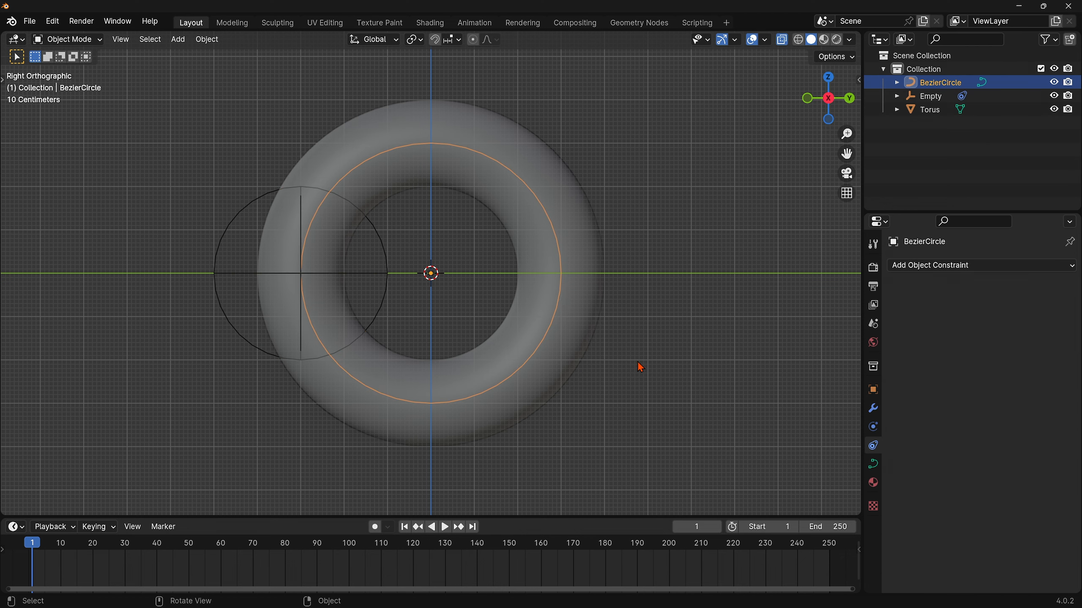
left_click(872, 464)
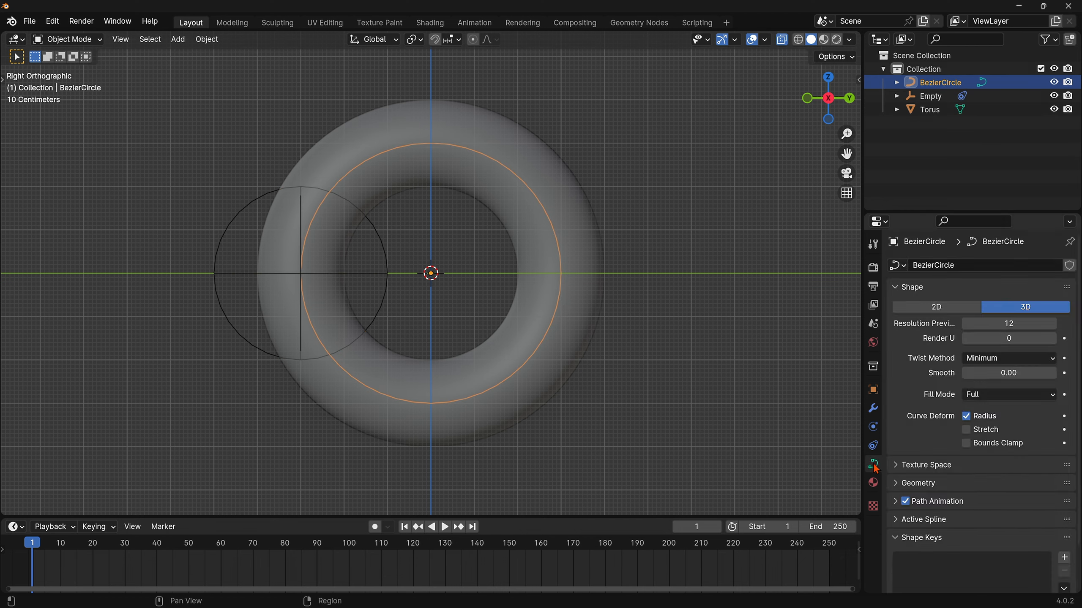
left_click(932, 502)
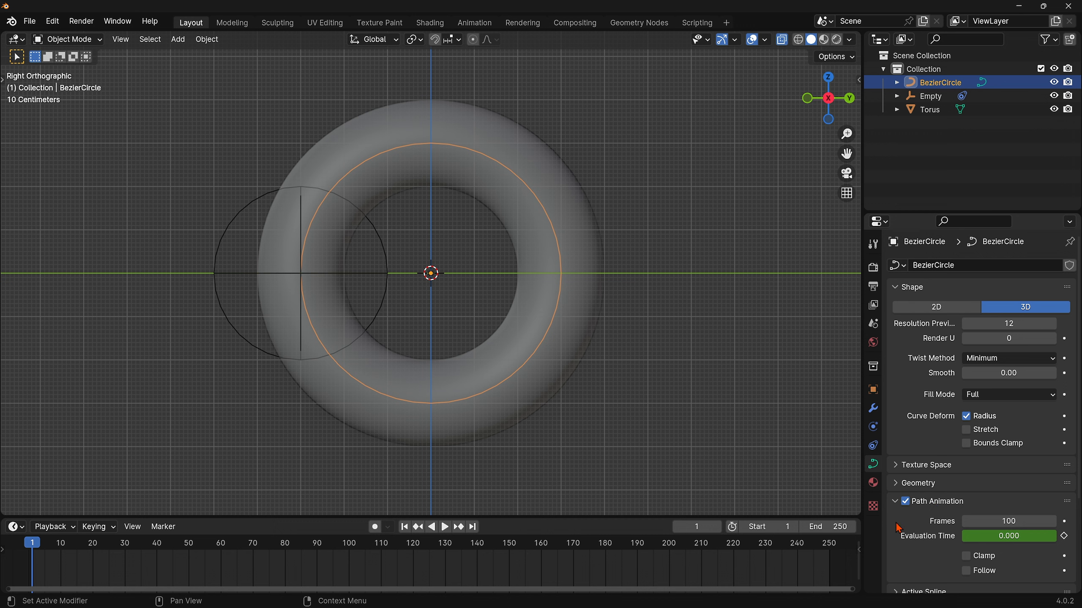
left_click(1036, 521)
type("2")
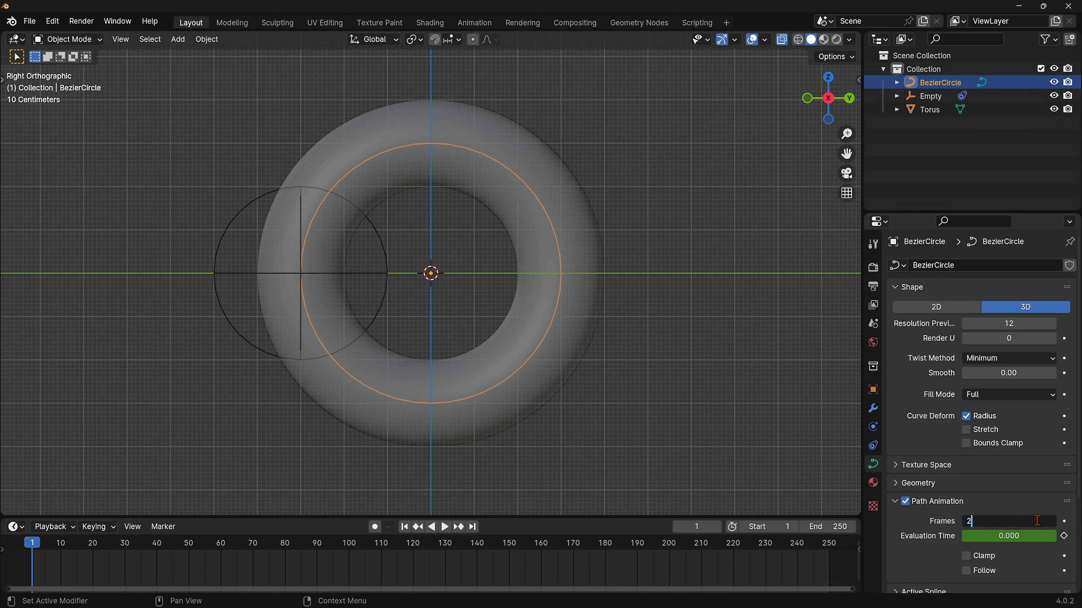
type("50")
key("Return")
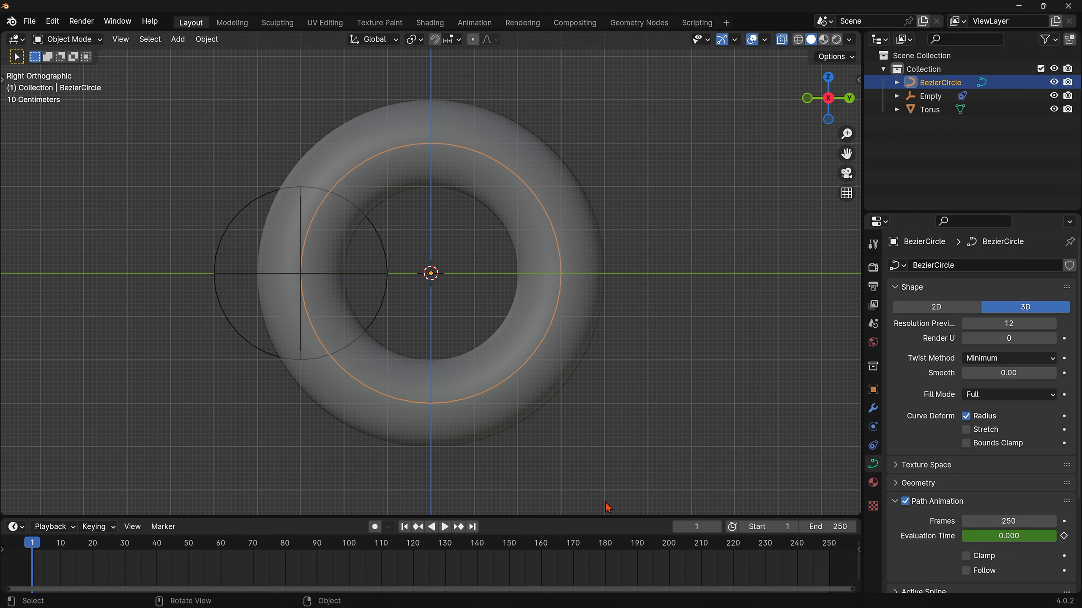
Play the animation to check the empty's slower motion, stop it and return to frame 1
left_click(445, 527)
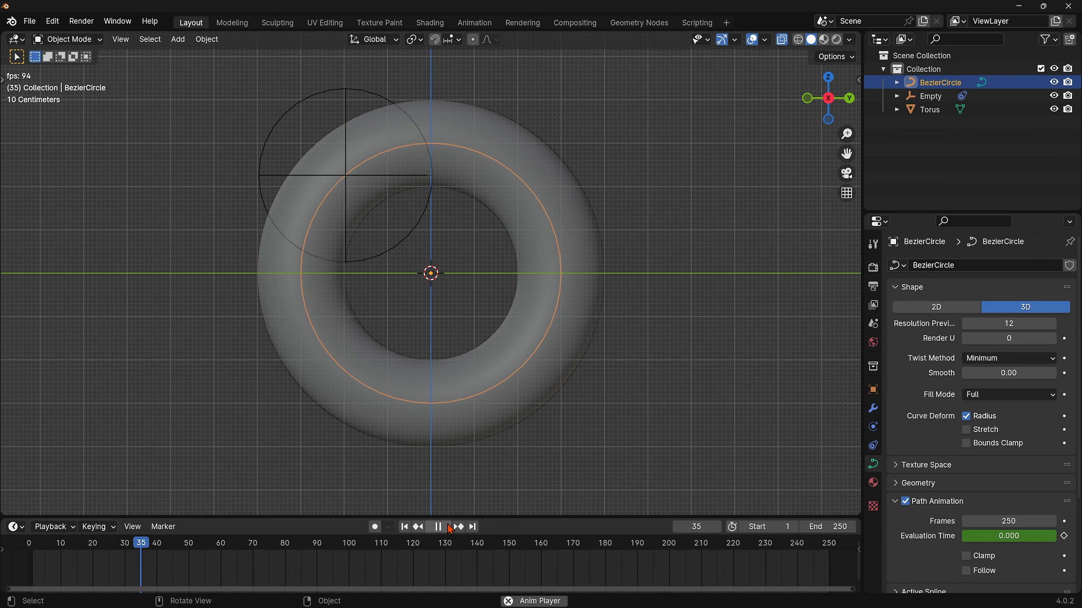
left_click(448, 527)
left_click(405, 528)
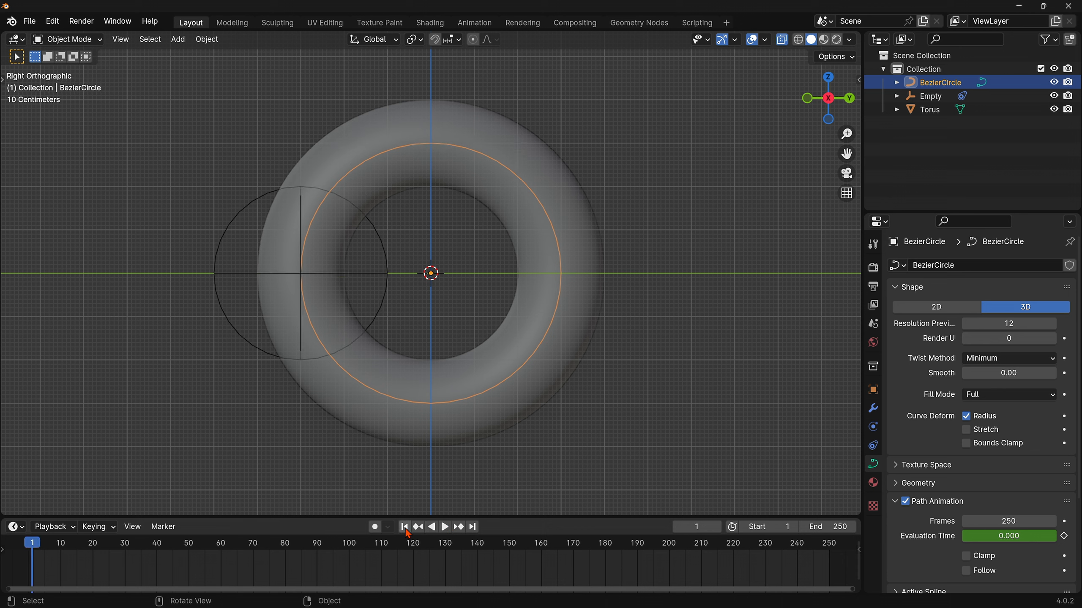
Assign all of the torus's vertices to a new vertex group in Edit Mode, and turn off X-ray display in Object Mode
left_click(585, 266)
key("Tab")
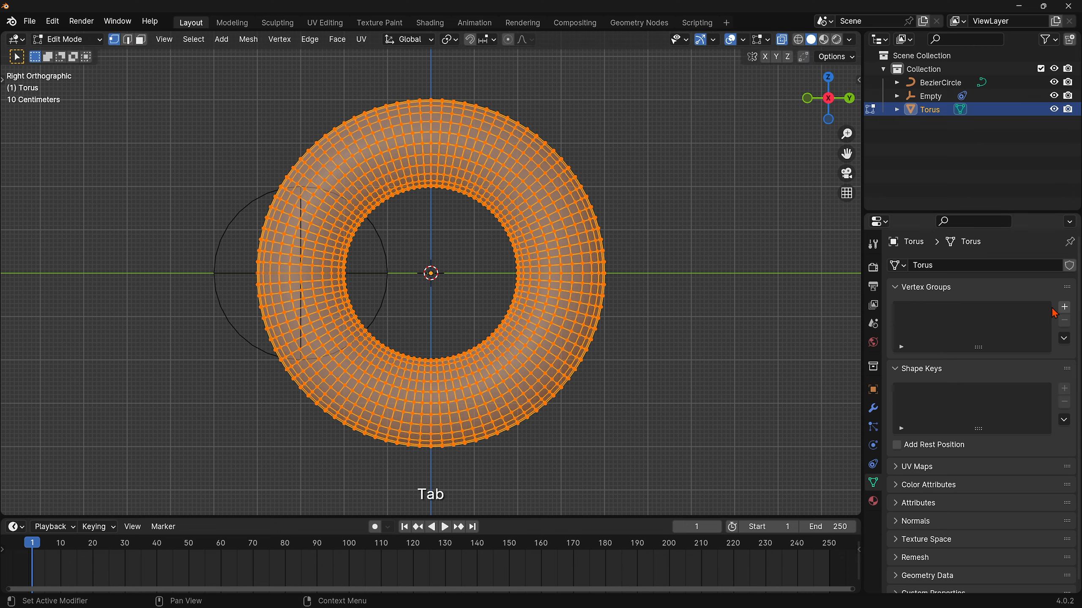
left_click(1064, 307)
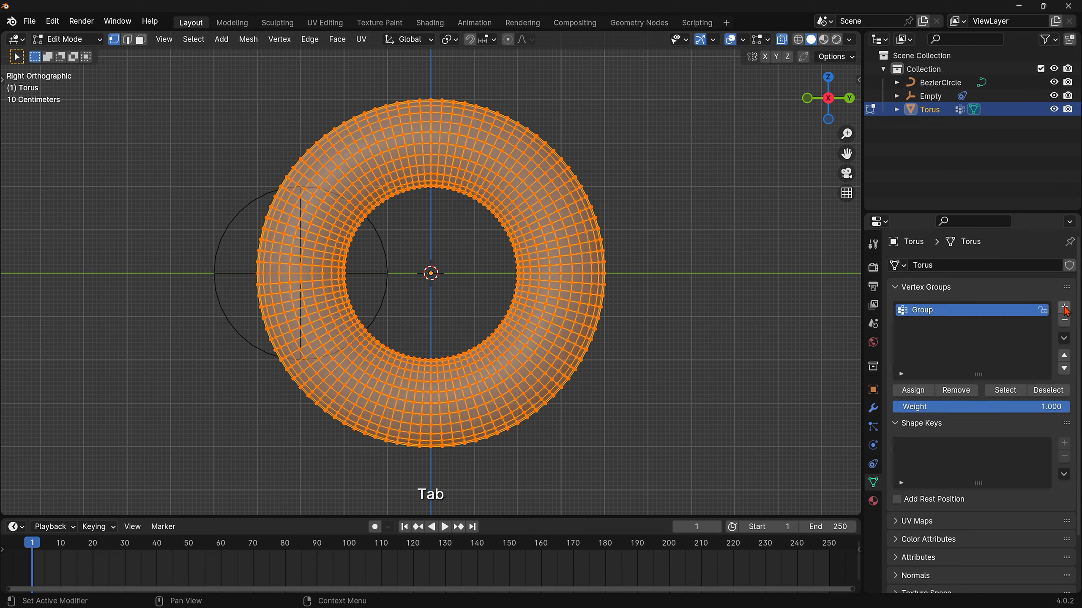
left_click(913, 390)
key("Tab")
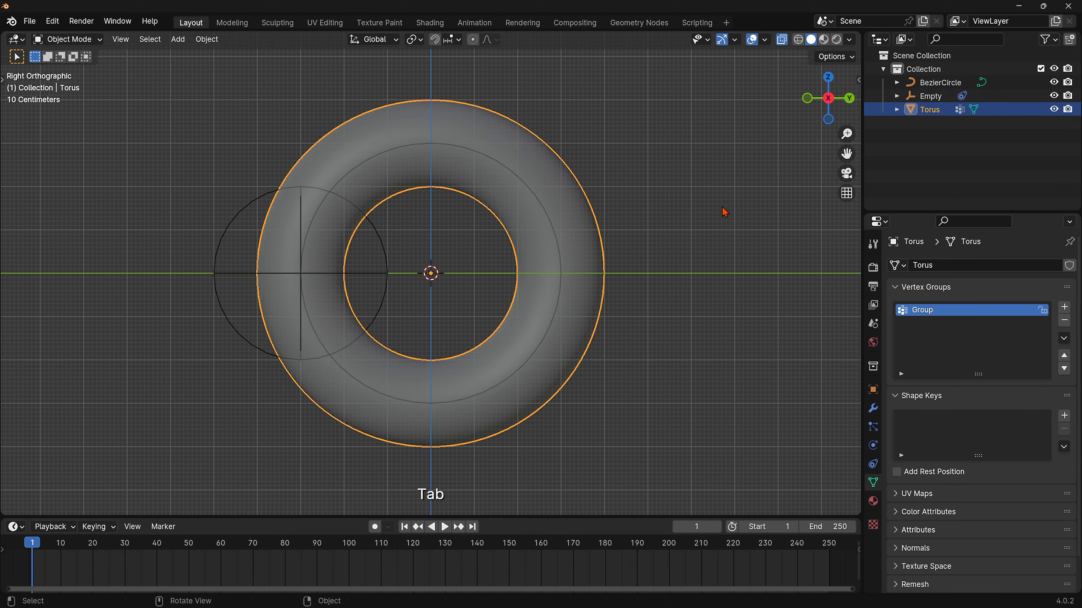
left_click(781, 39)
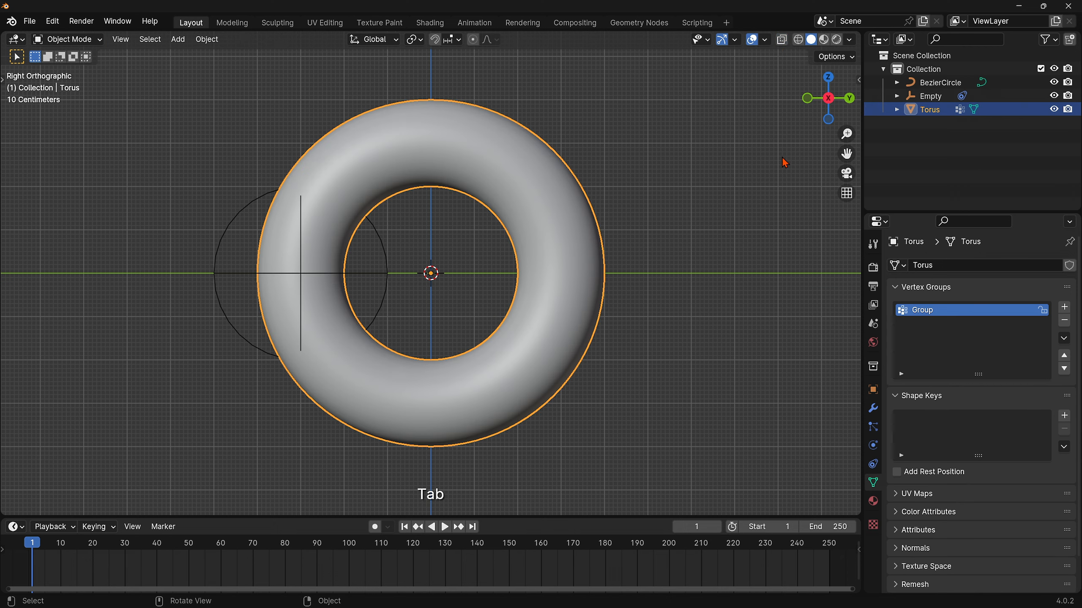
Add a Subdivision Surface modifier to the torus with the viewport level set to 2
left_click(873, 408)
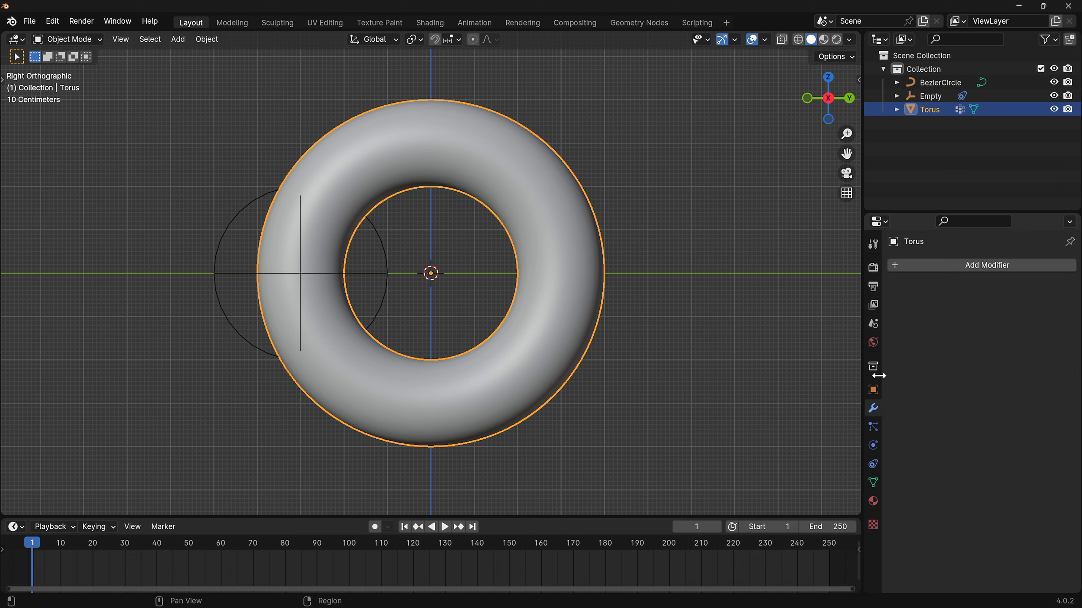
left_click(937, 268)
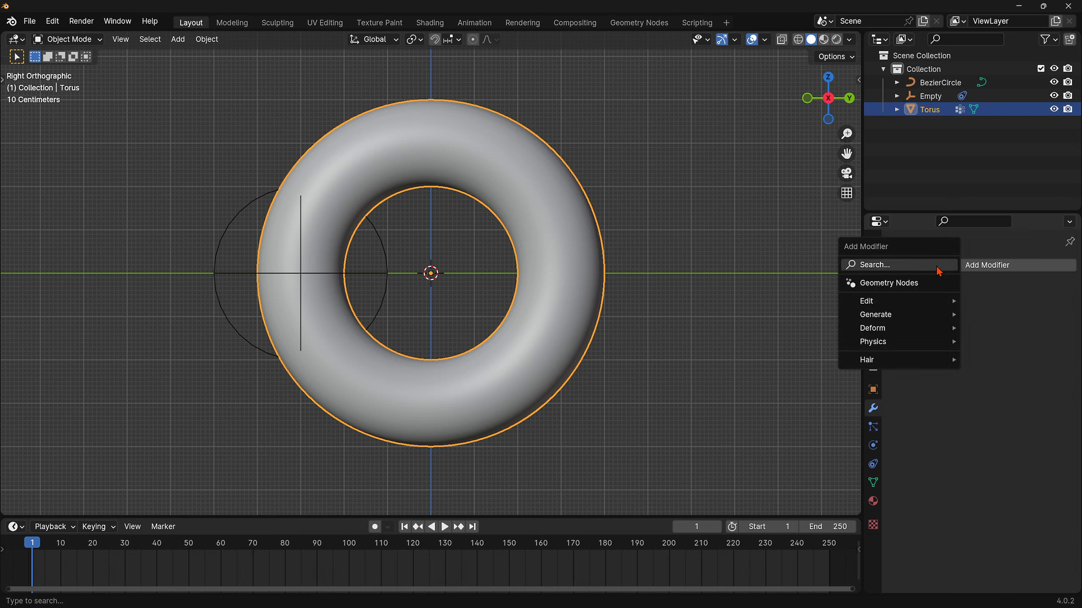
left_click(886, 267)
left_click(860, 302)
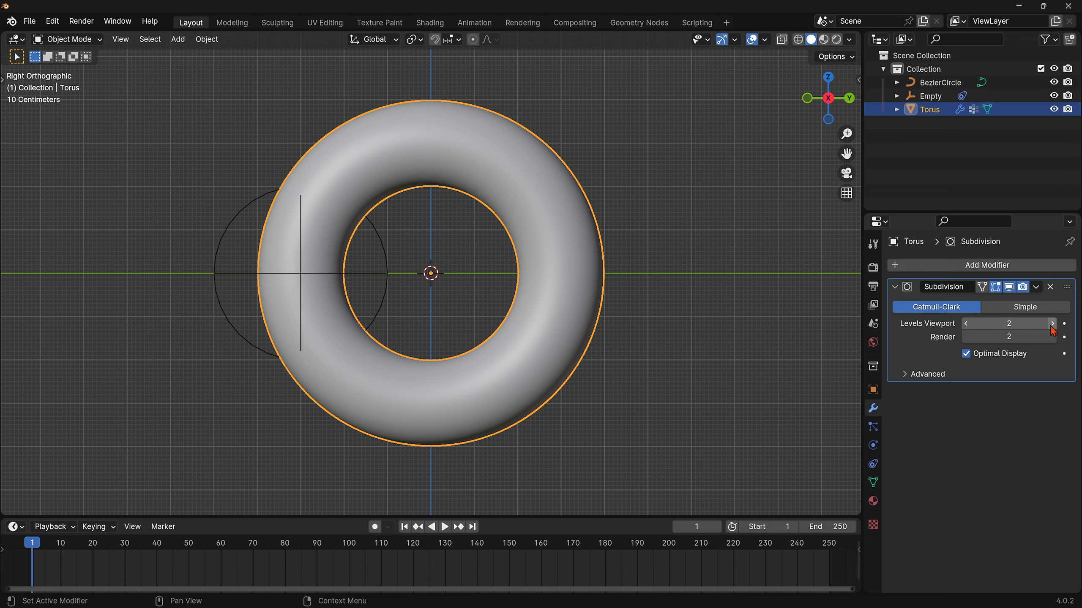
left_click(895, 287)
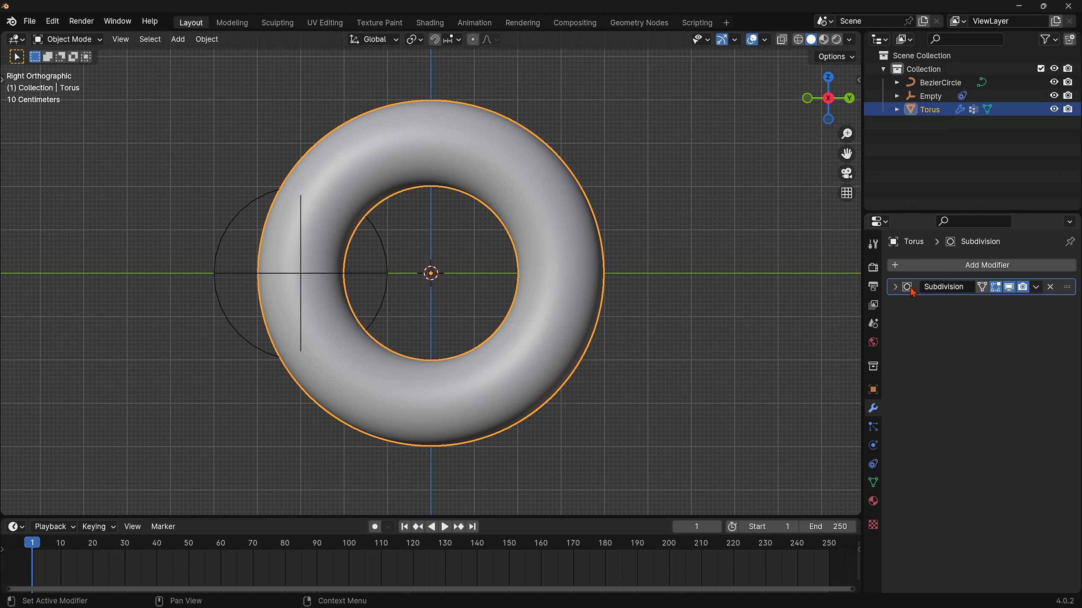
Add a Vertex Weight Proximity modifier to the torus using vertex group Group, target object Empty and Geometry proximity mode
left_click(938, 265)
left_click(889, 264)
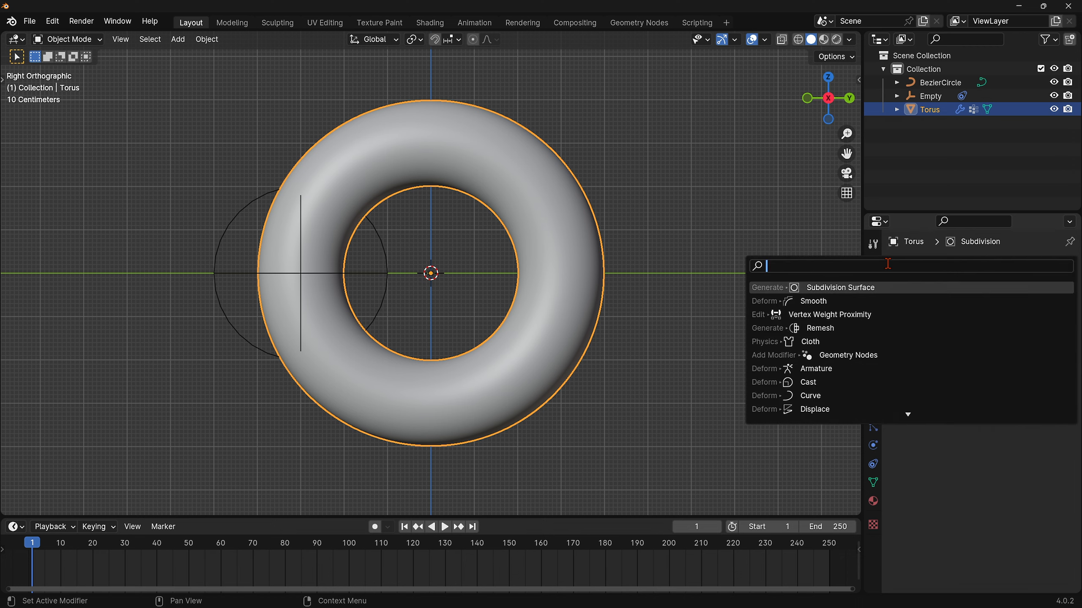
left_click(886, 314)
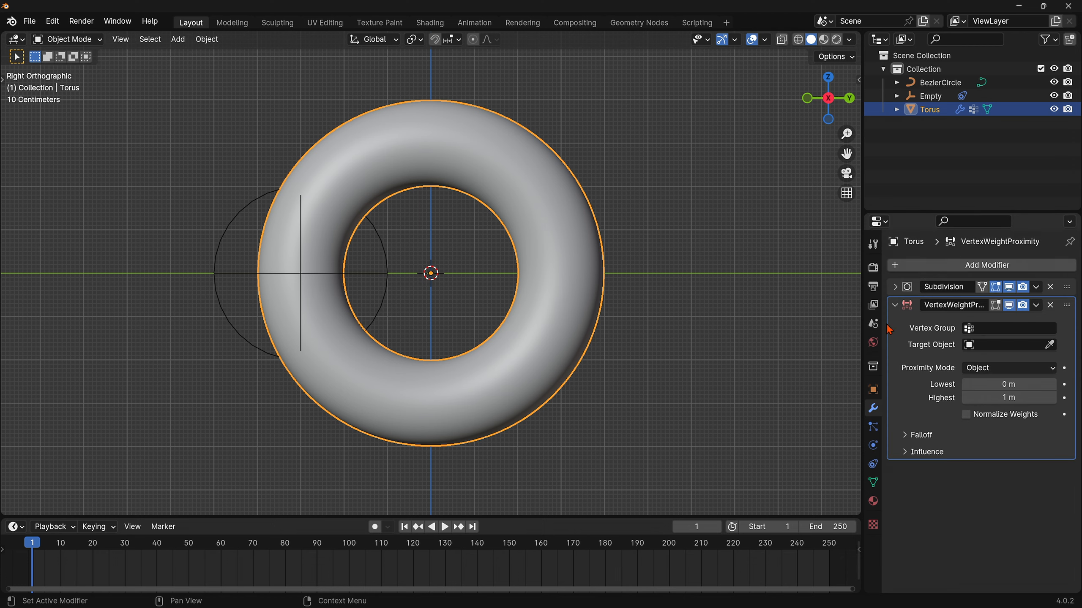
left_click(973, 330)
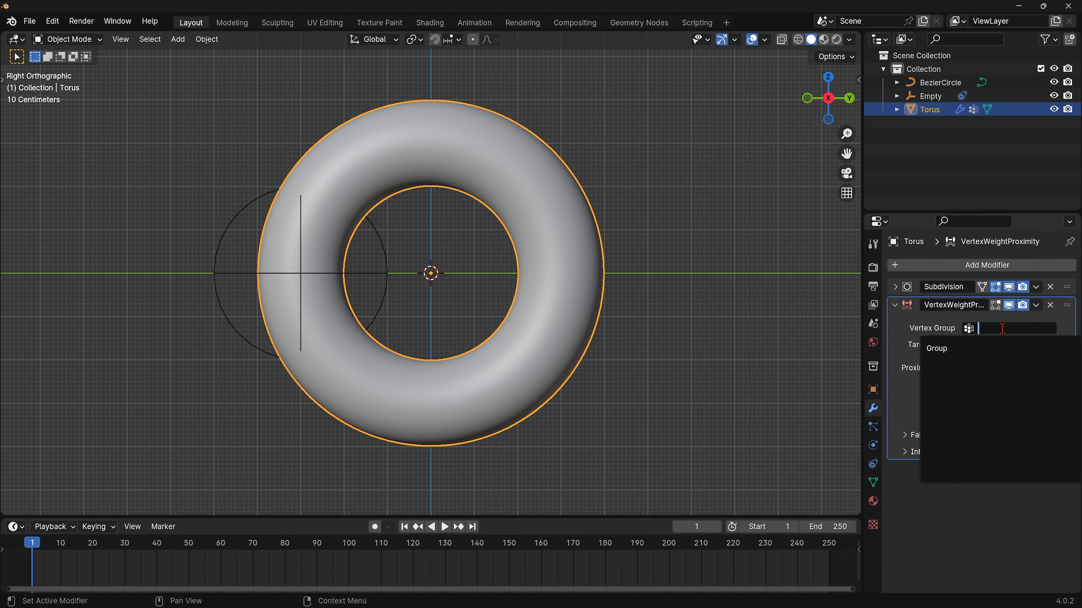
left_click(945, 348)
left_click(986, 344)
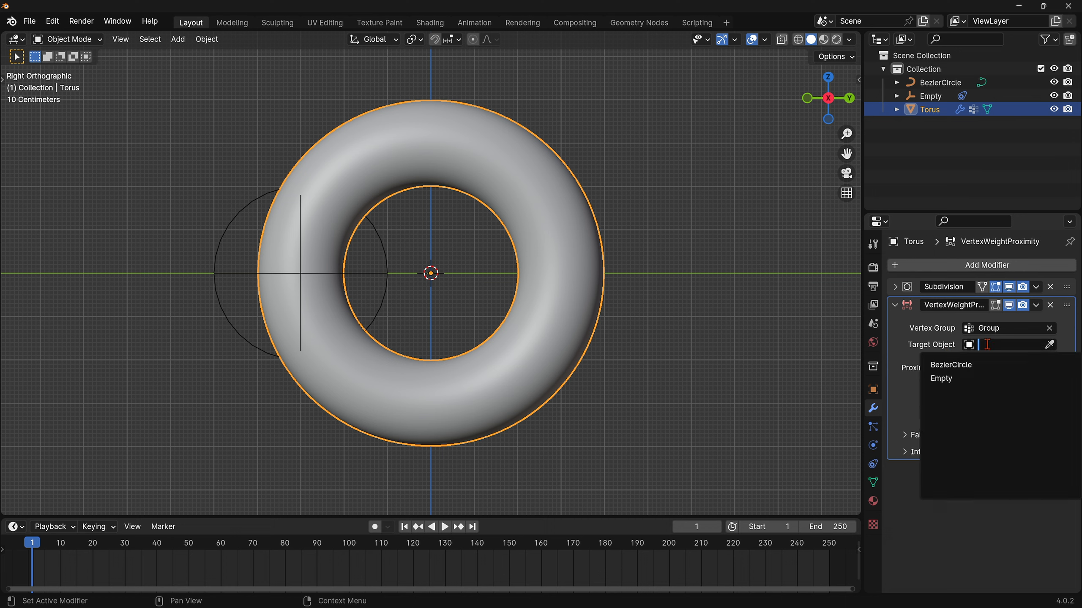
left_click(946, 379)
left_click(1001, 368)
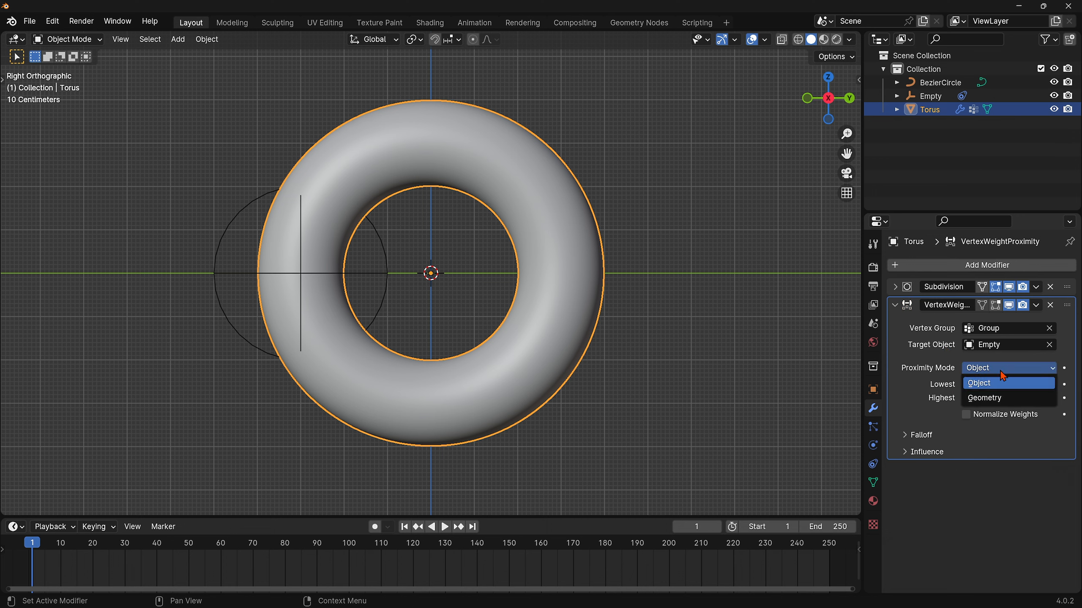
left_click(997, 397)
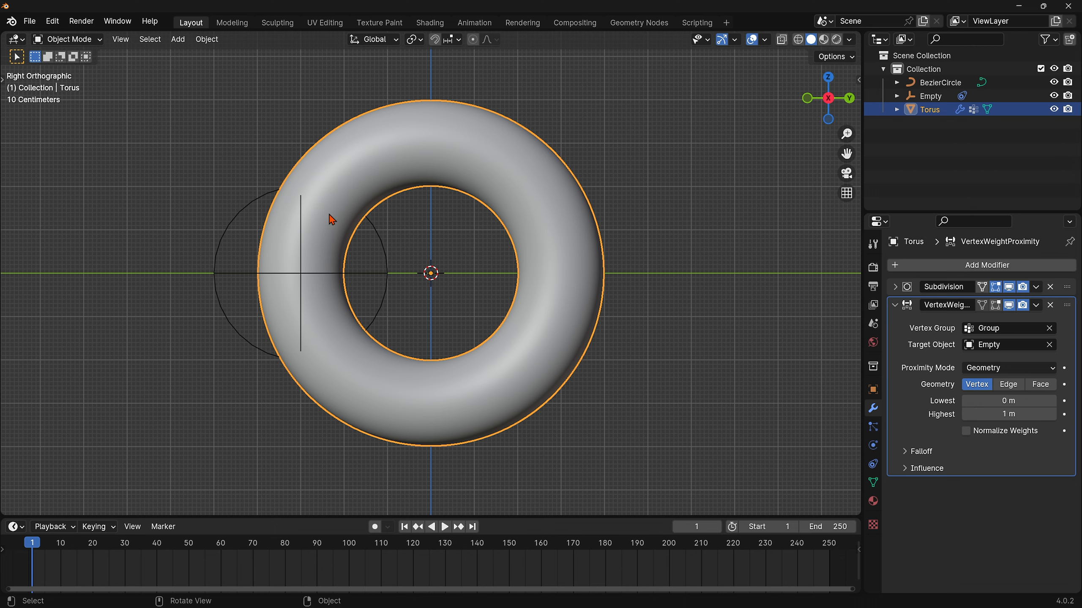
Display the torus in Weight Paint mode, set the proximity modifier's highest distance to 3 m and enable Normalize Weights
left_click(68, 41)
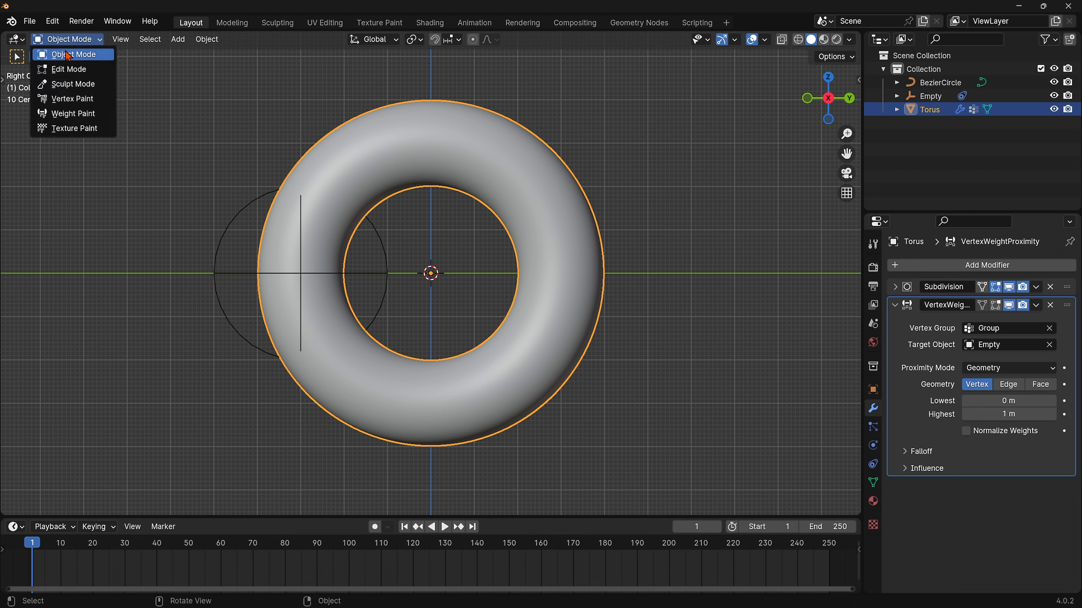
left_click(73, 113)
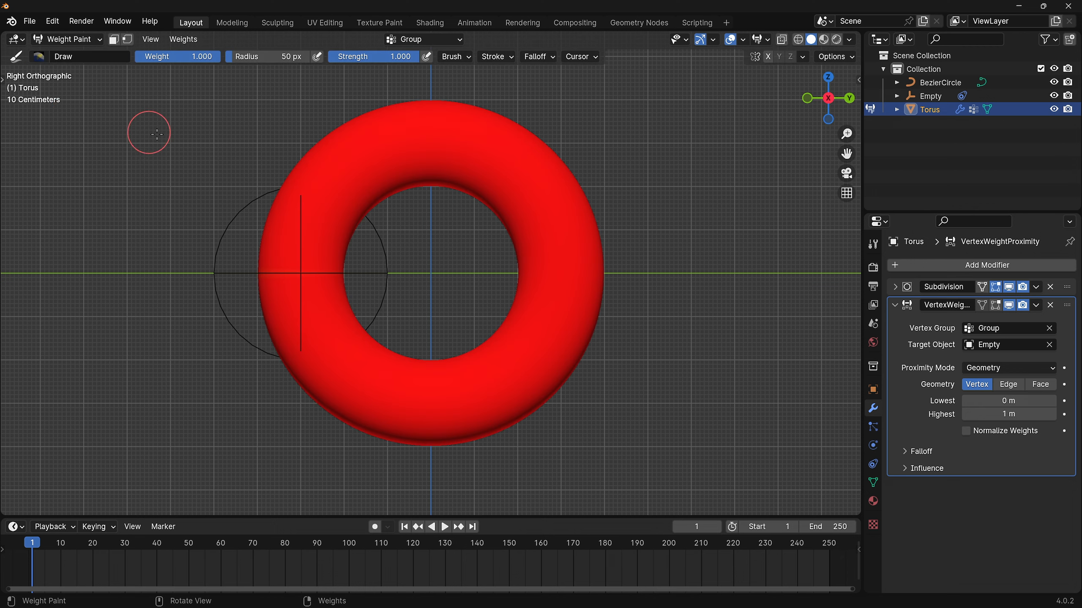
left_click(1010, 413)
type("3")
key("Return")
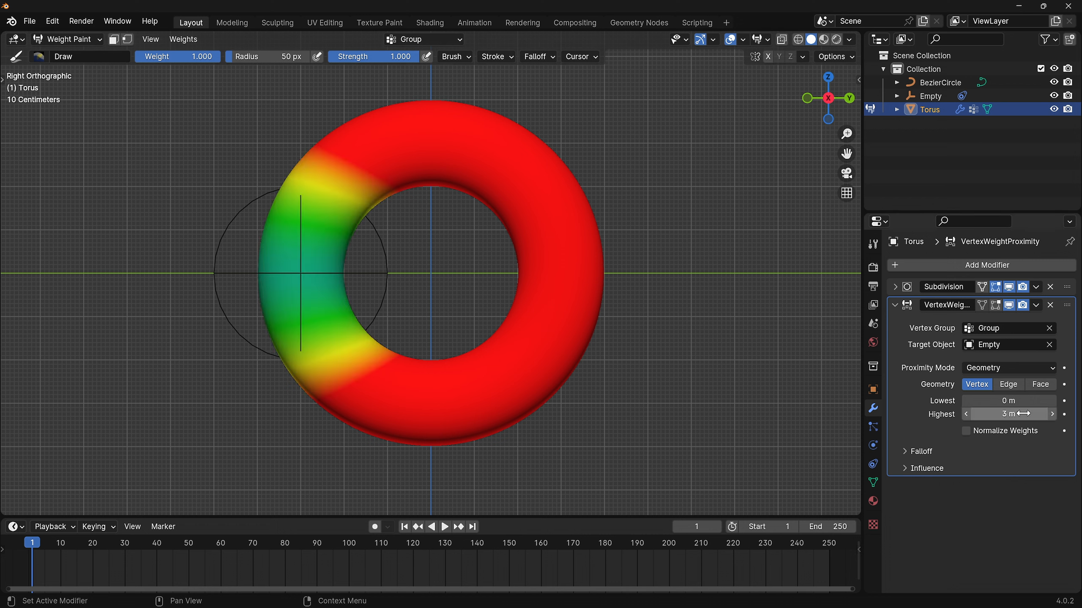
left_click(977, 435)
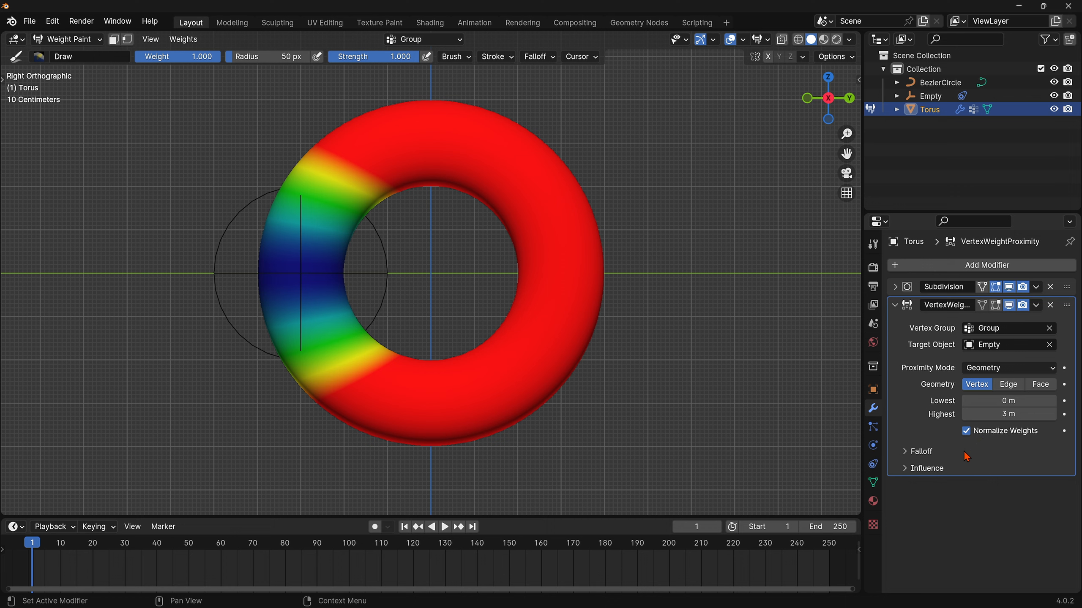
Give the proximity modifier's influence a new mask texture of type Voronoi
left_click(928, 468)
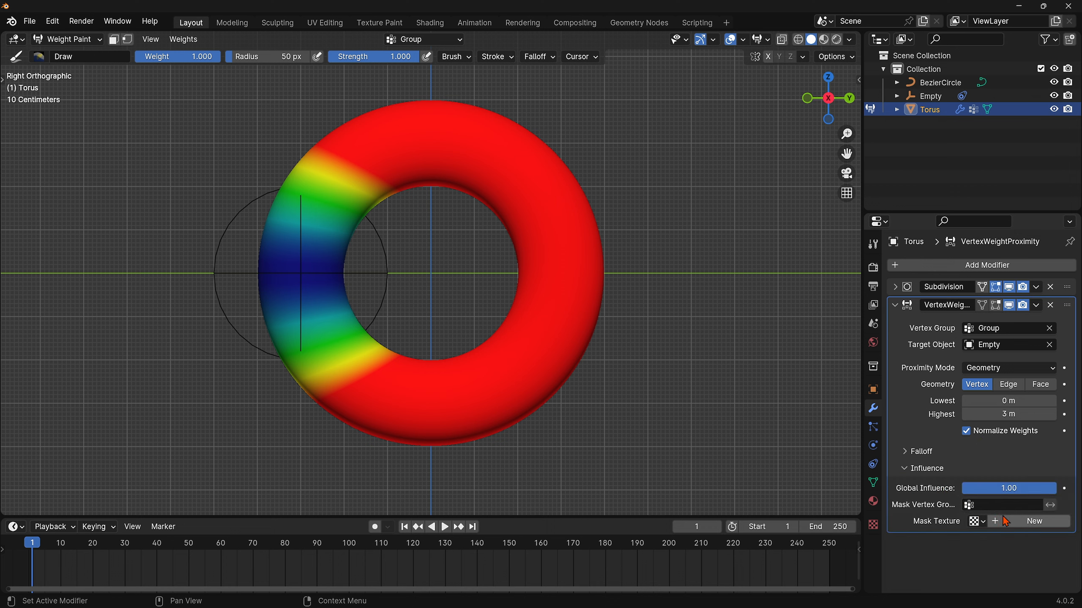
left_click(1048, 523)
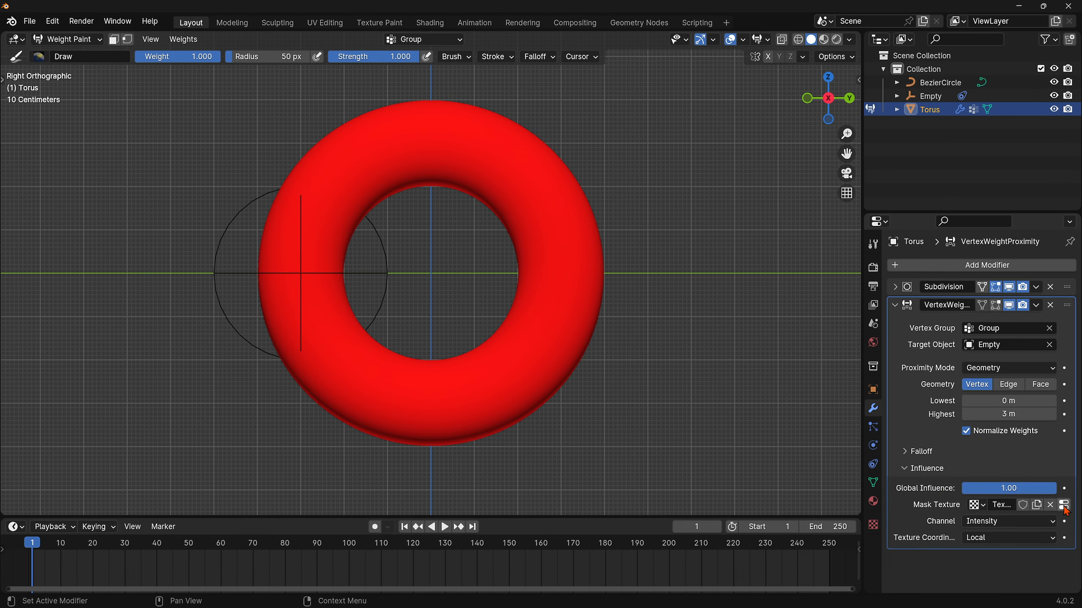
left_click(1063, 505)
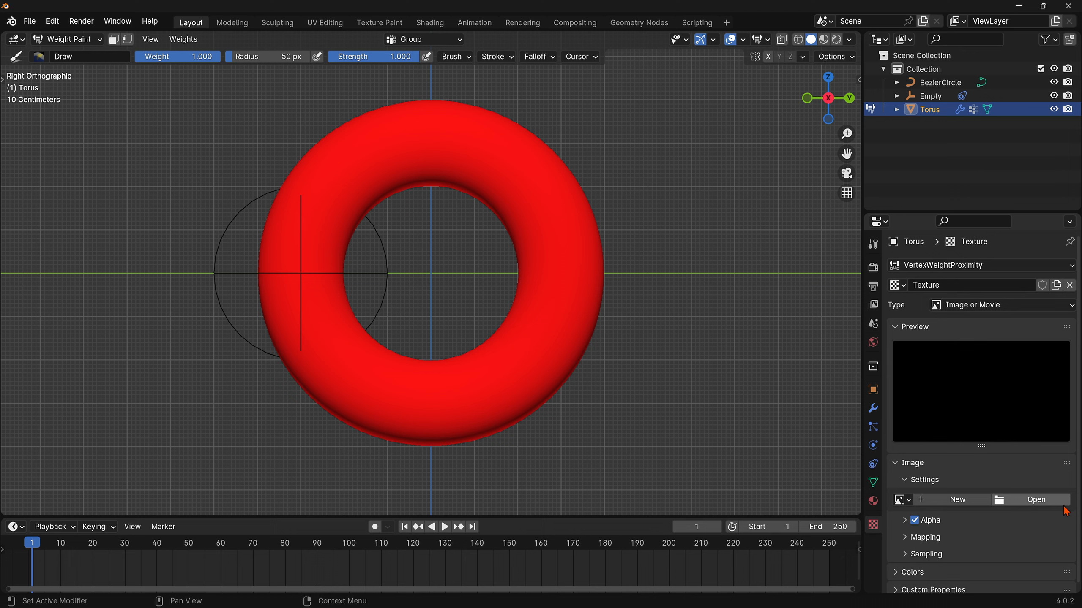
left_click(987, 306)
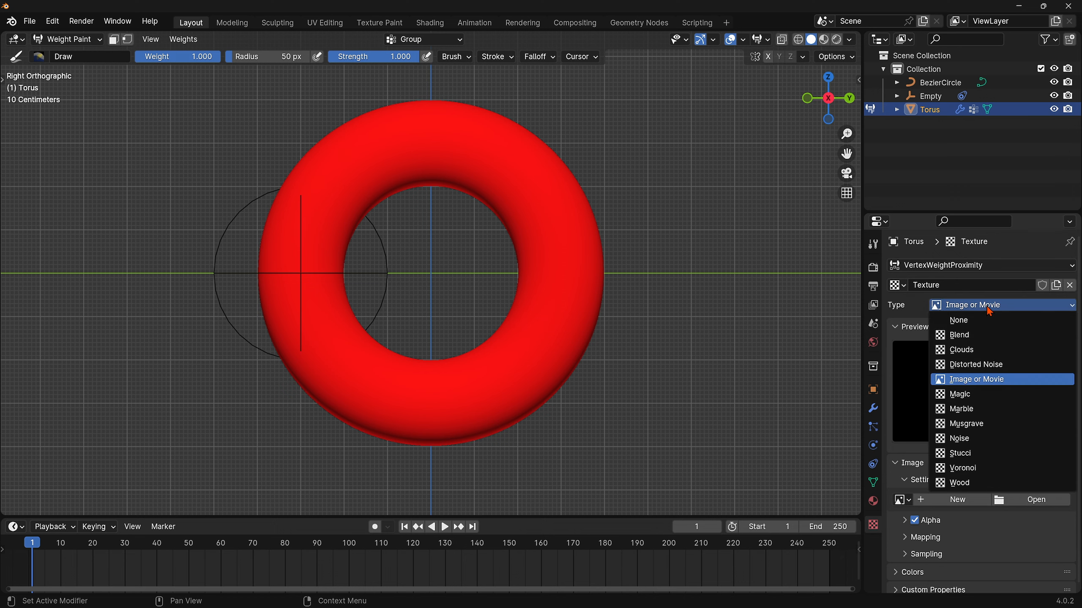
left_click(963, 468)
Set the Voronoi texture's size to 1.5 and its second feature weight to -1
scroll(972, 471, "down", 5)
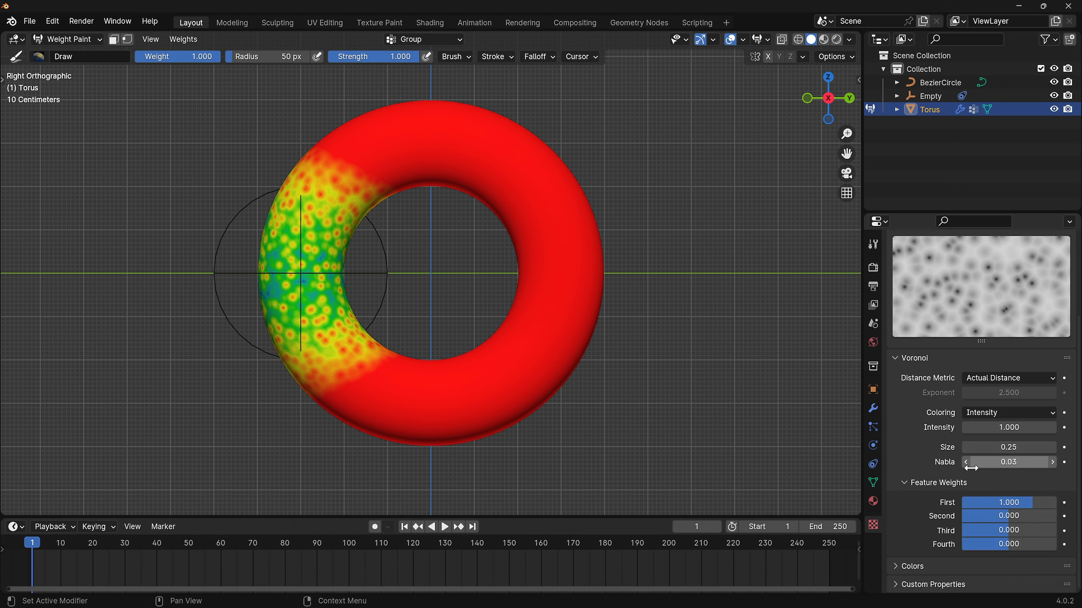
left_click(1027, 447)
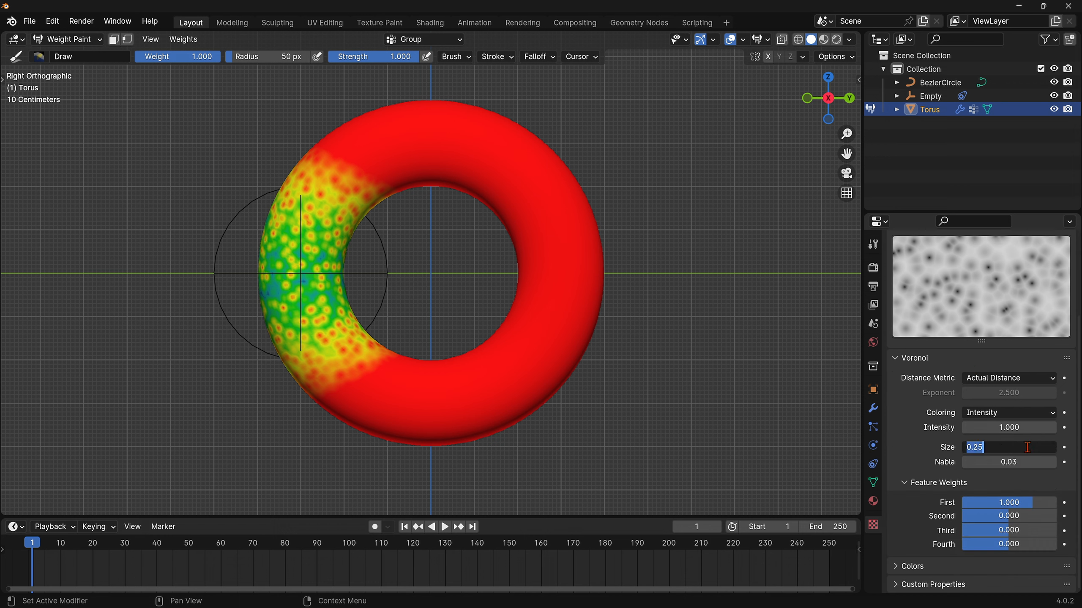
type("1.5")
key("Return")
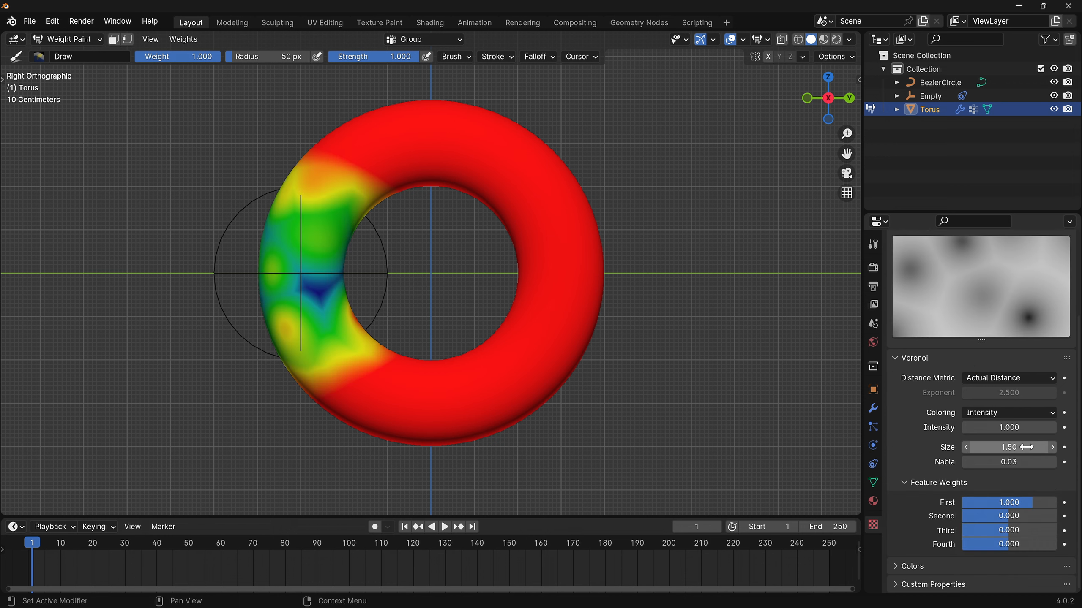
left_click(1034, 515)
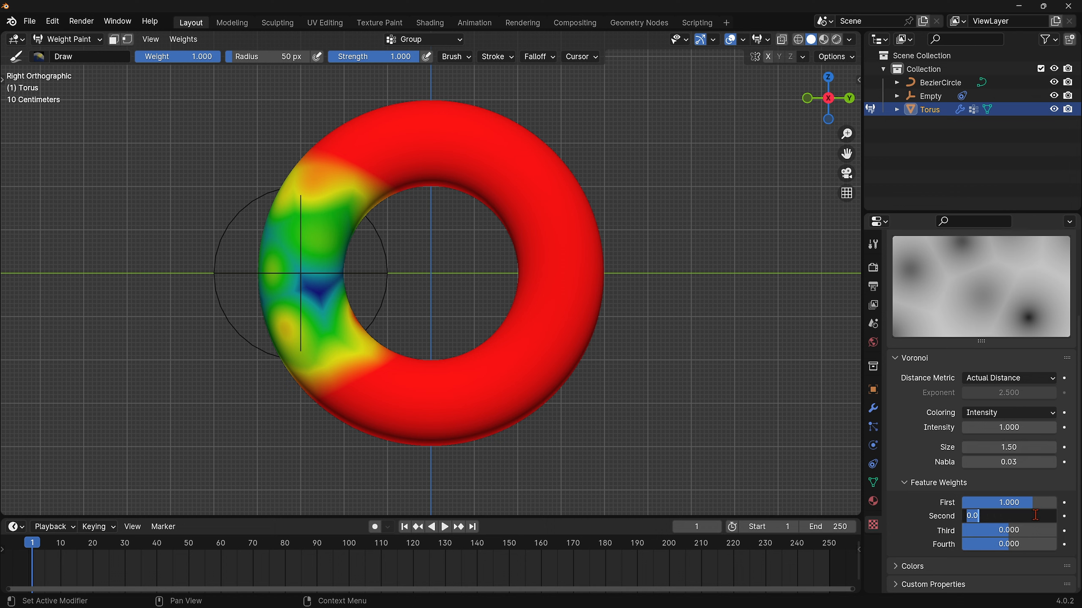
type("-1")
key("Return")
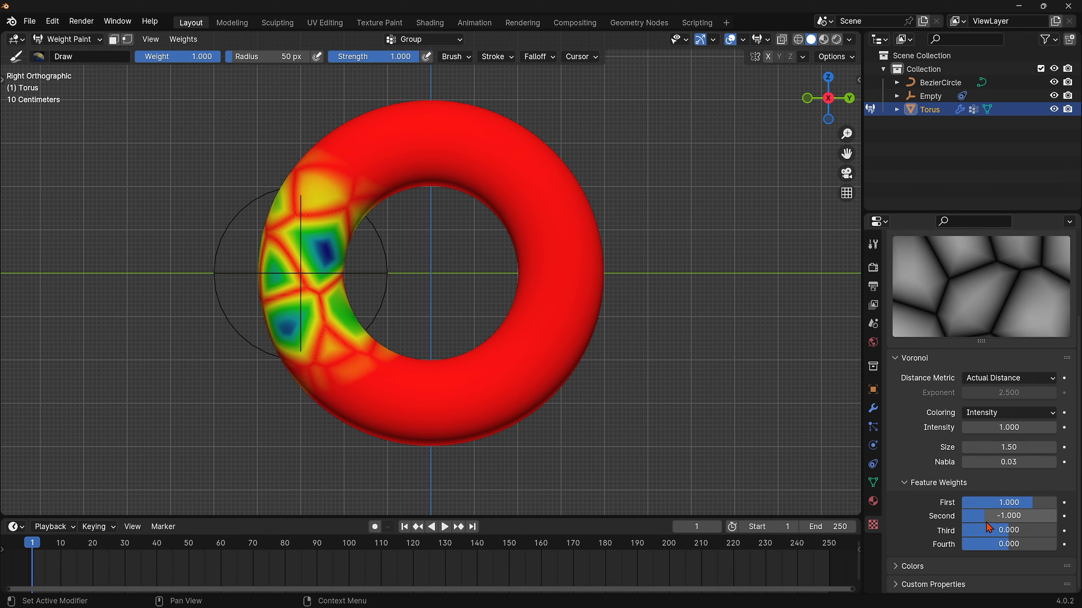
Set the Voronoi texture's contrast to 1.1 and its intensity to 5
left_click(897, 566)
scroll(899, 568, "down", 3)
scroll(897, 566, "down", 3)
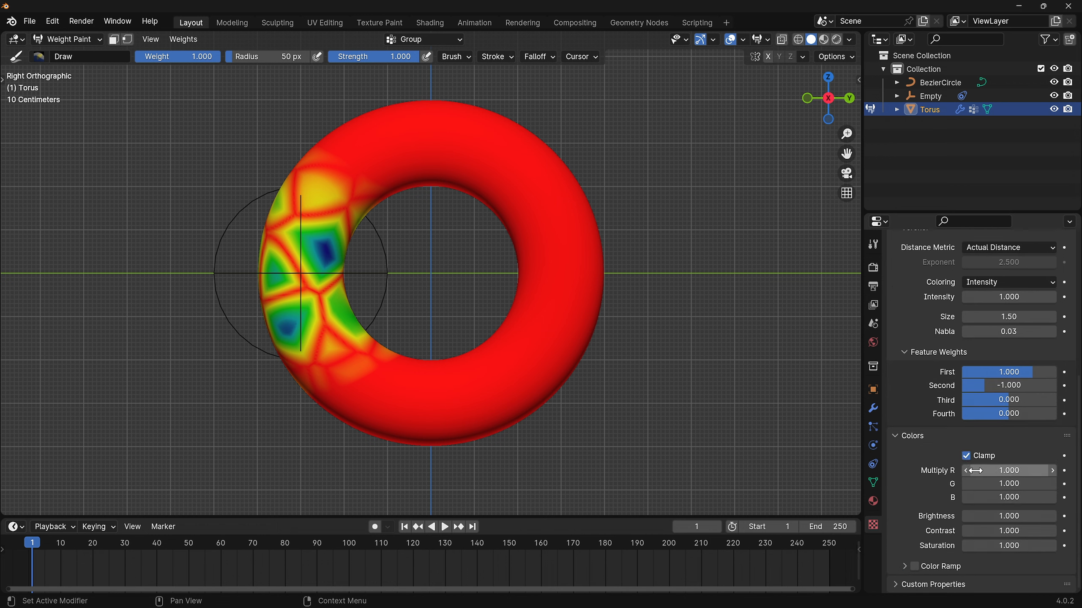
left_click(1030, 530)
type("1.1")
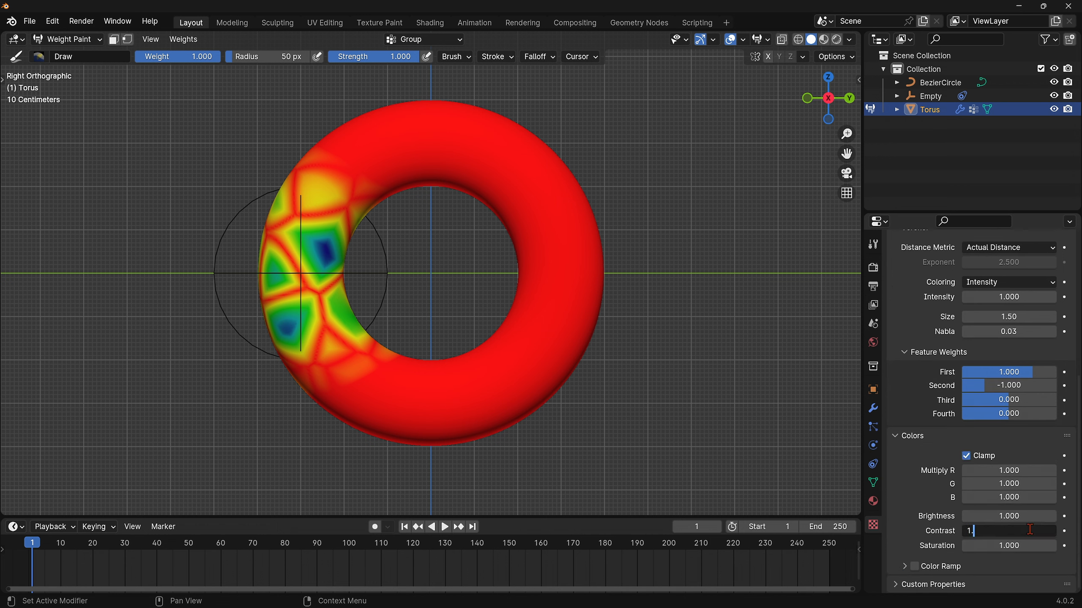
key("Return")
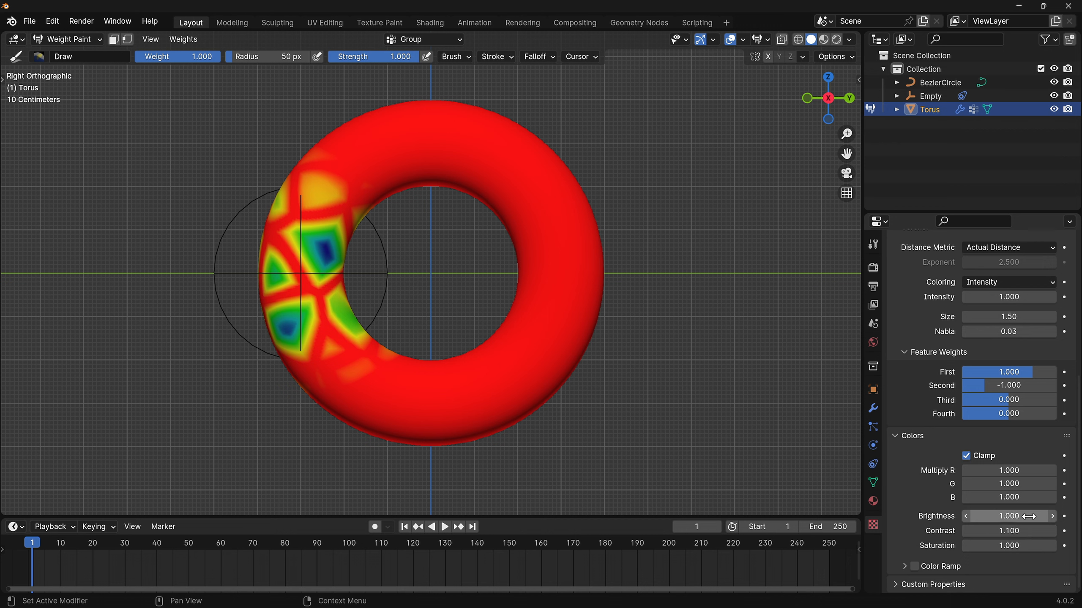
left_click(1027, 296)
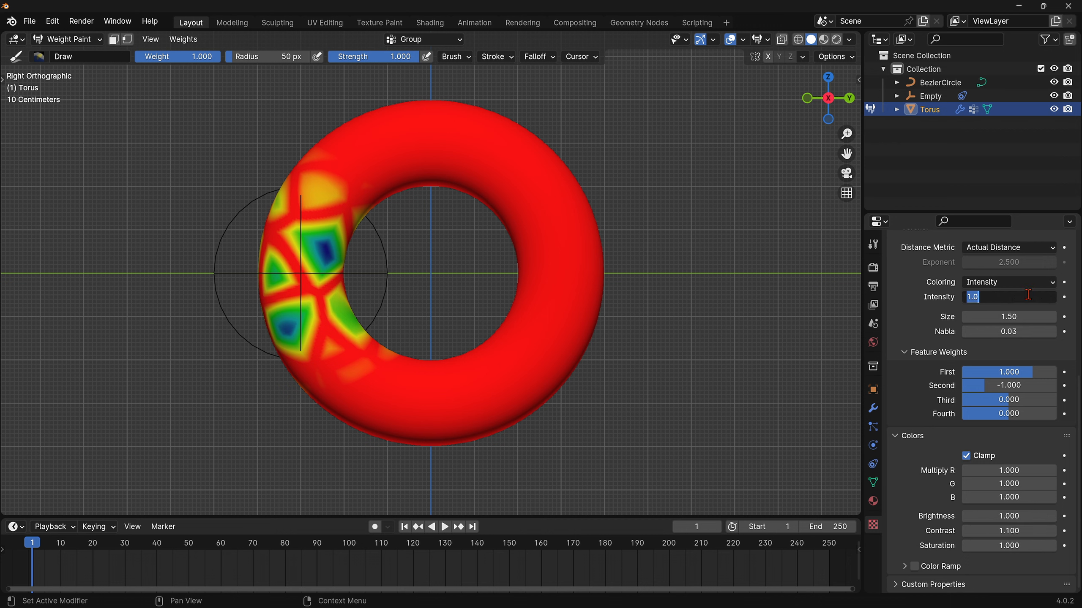
type("5")
key("Return")
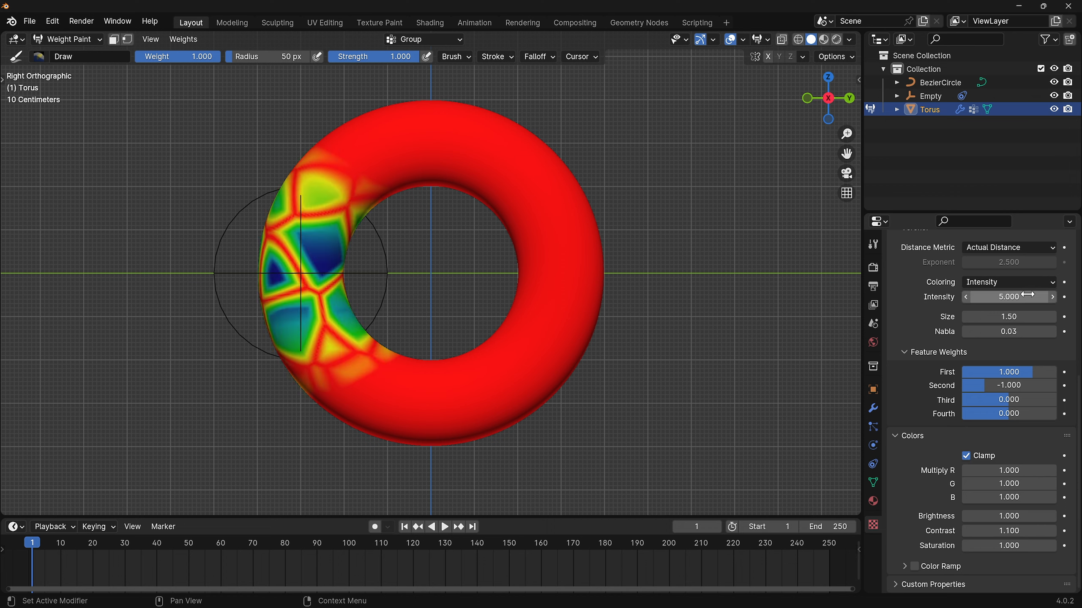
Set the proximity modifier's mask texture coordinates to Object, using Empty as the reference object
left_click(872, 410)
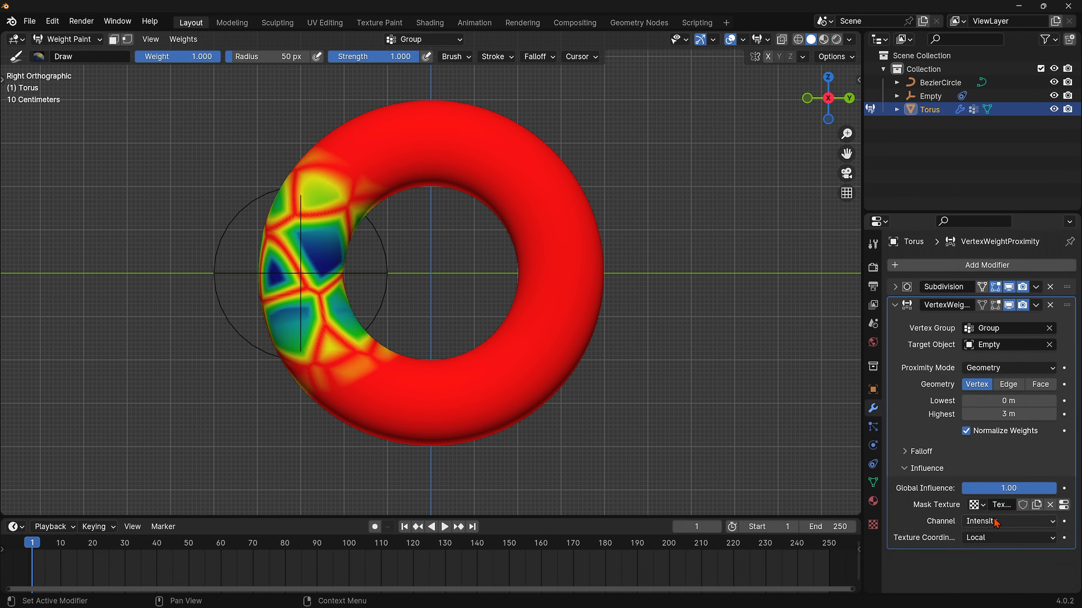
left_click(996, 538)
left_click(975, 509)
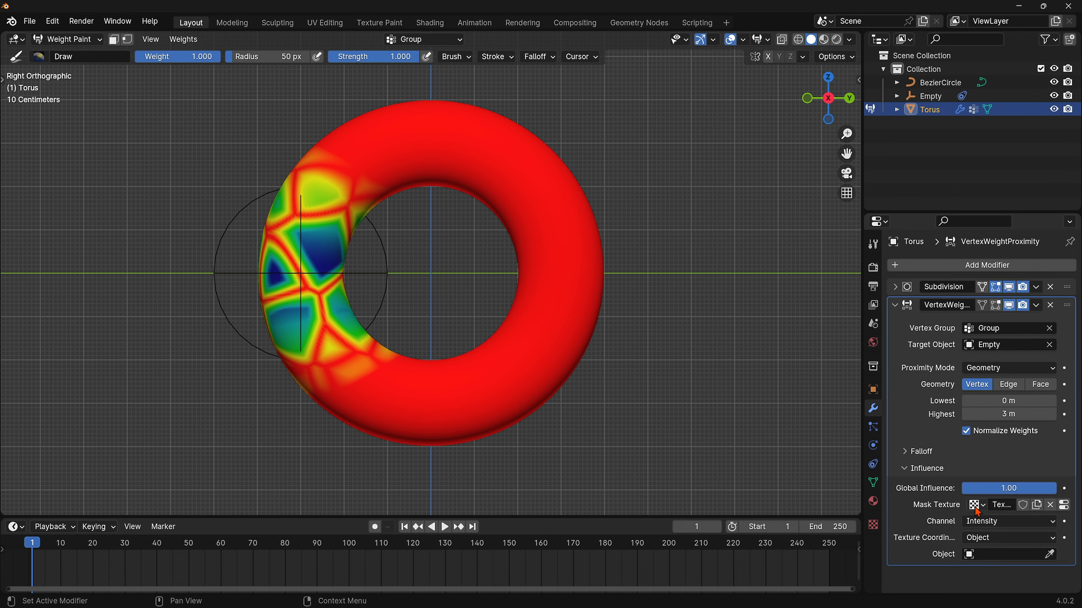
left_click(1002, 553)
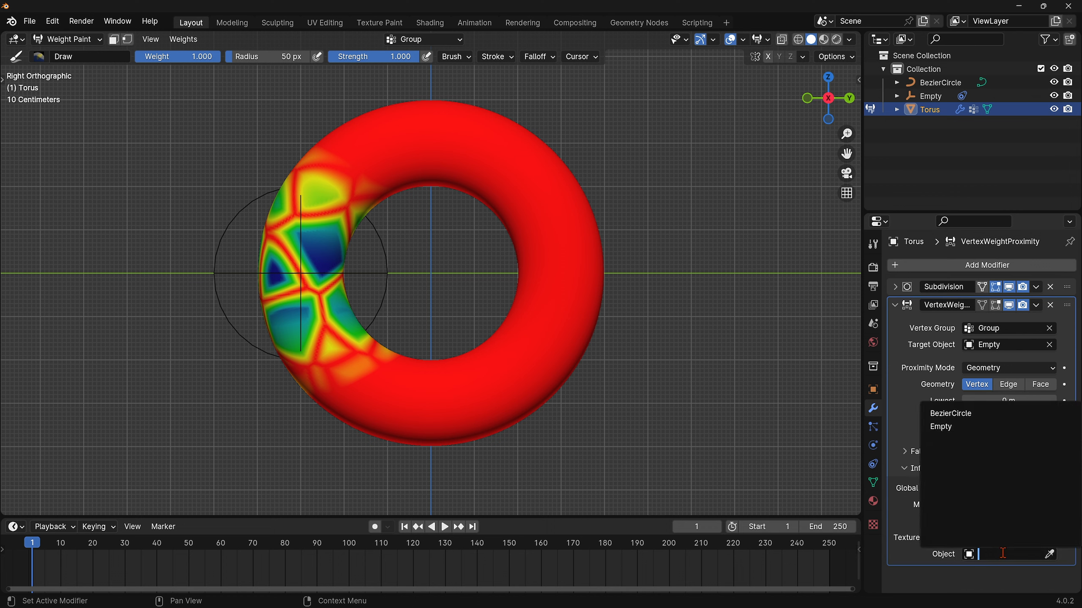
left_click(940, 427)
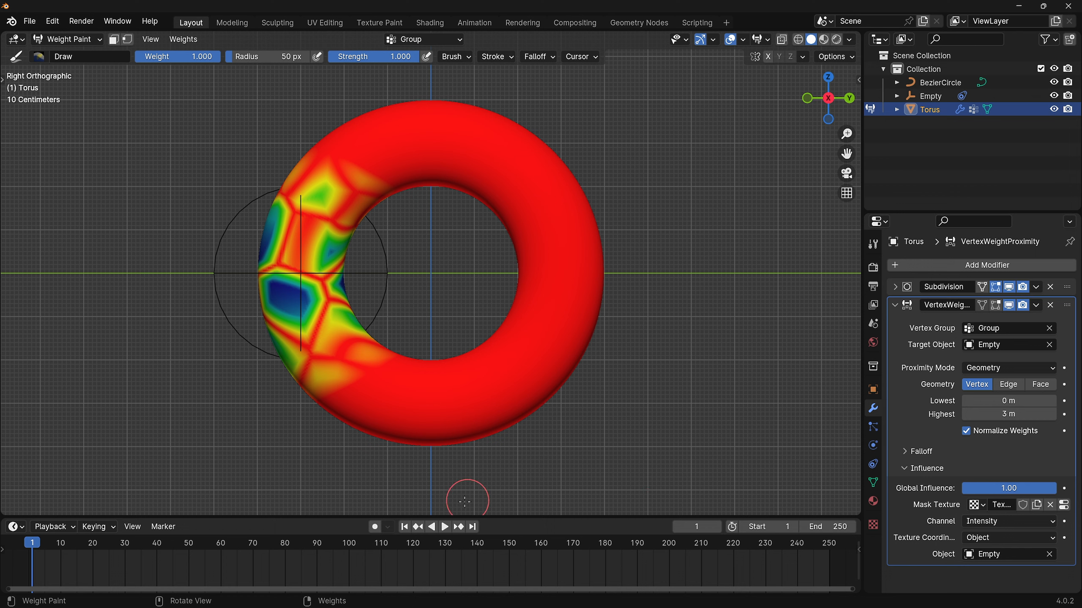
Play the animation to check the moving weight pattern on the torus and rewind to frame 1
left_click(444, 526)
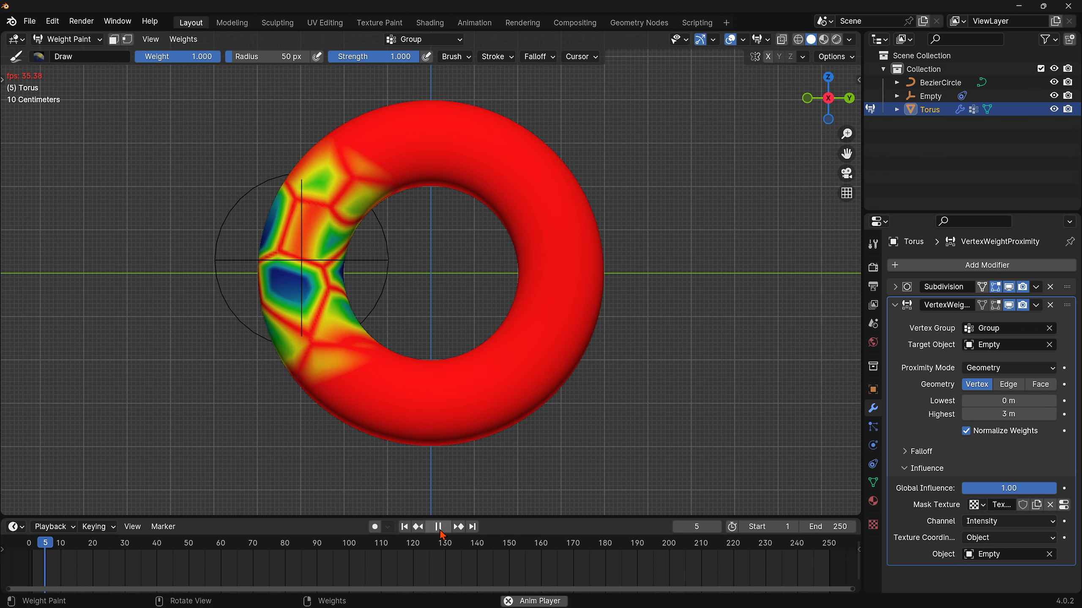
left_click(438, 528)
left_click(403, 527)
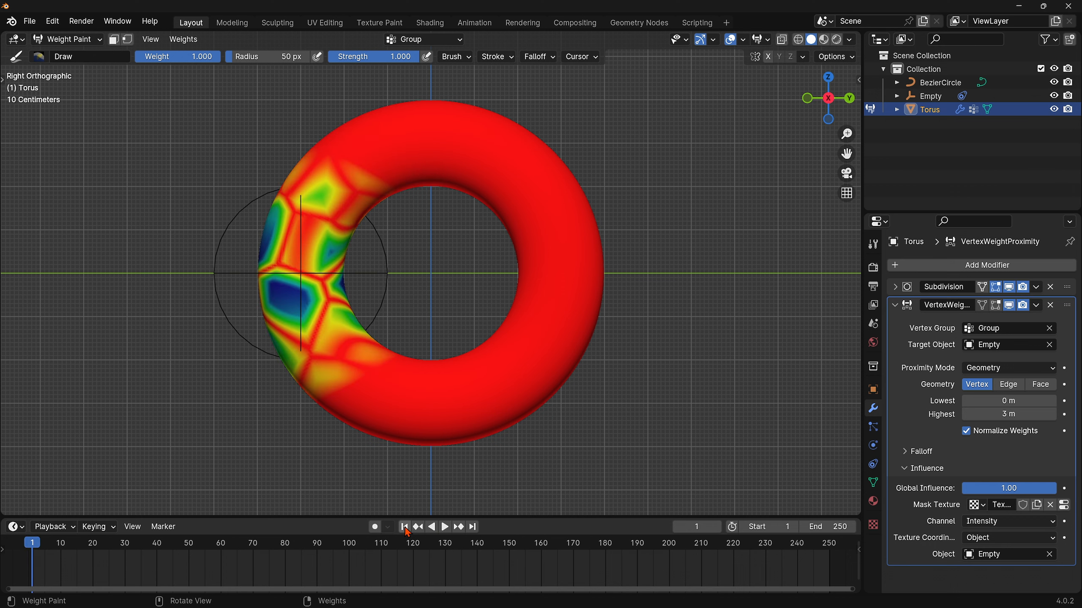
In Object Mode, drive the empty's X and Z rotation with the expression #frame/100
left_click(68, 39)
left_click(74, 56)
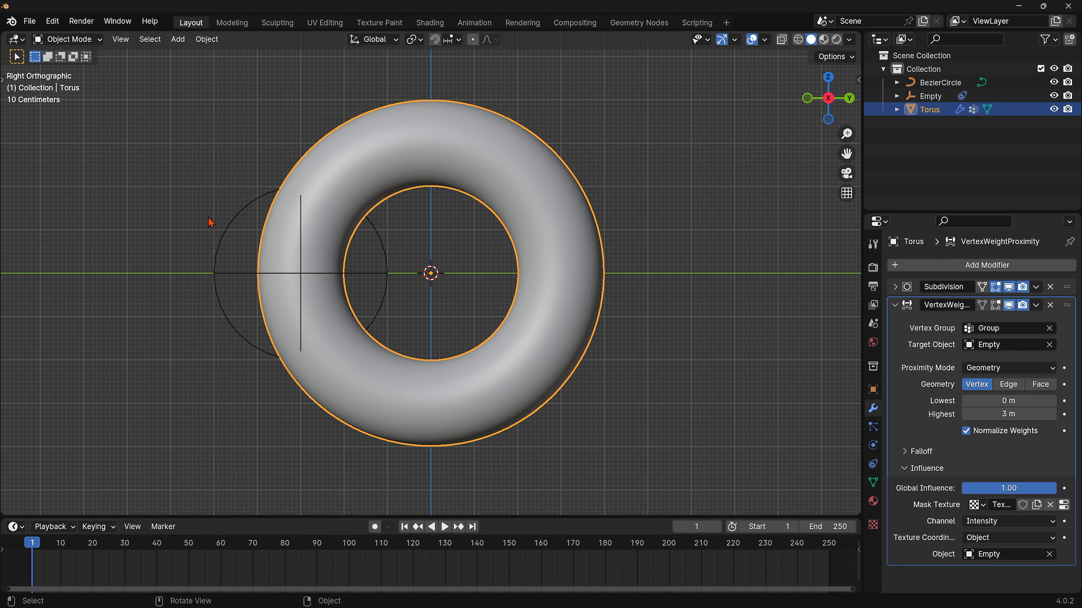
left_click(218, 270)
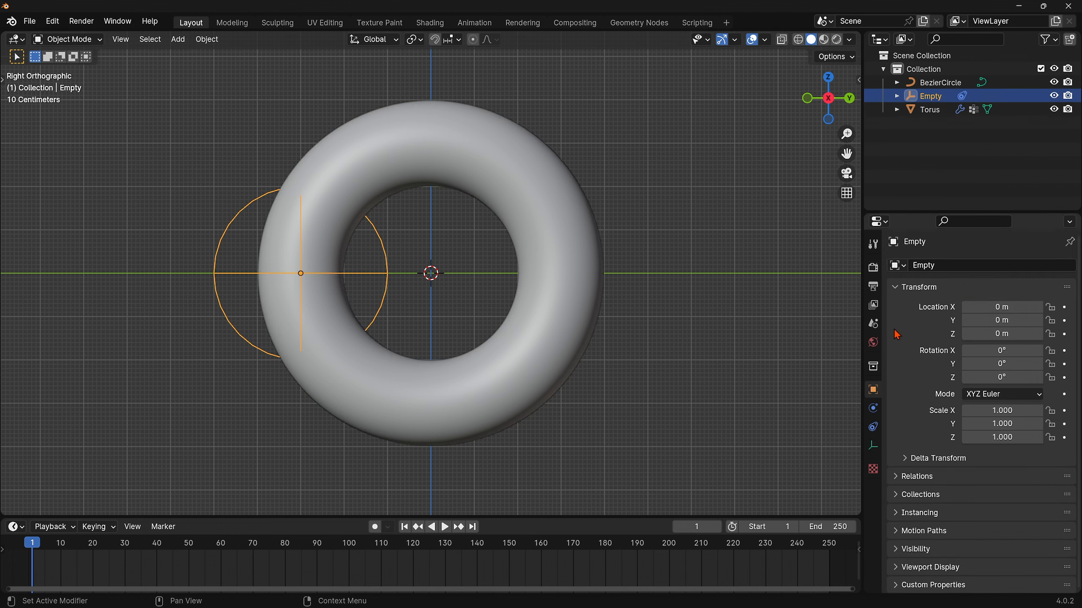
left_click(979, 350)
type("#frame/")
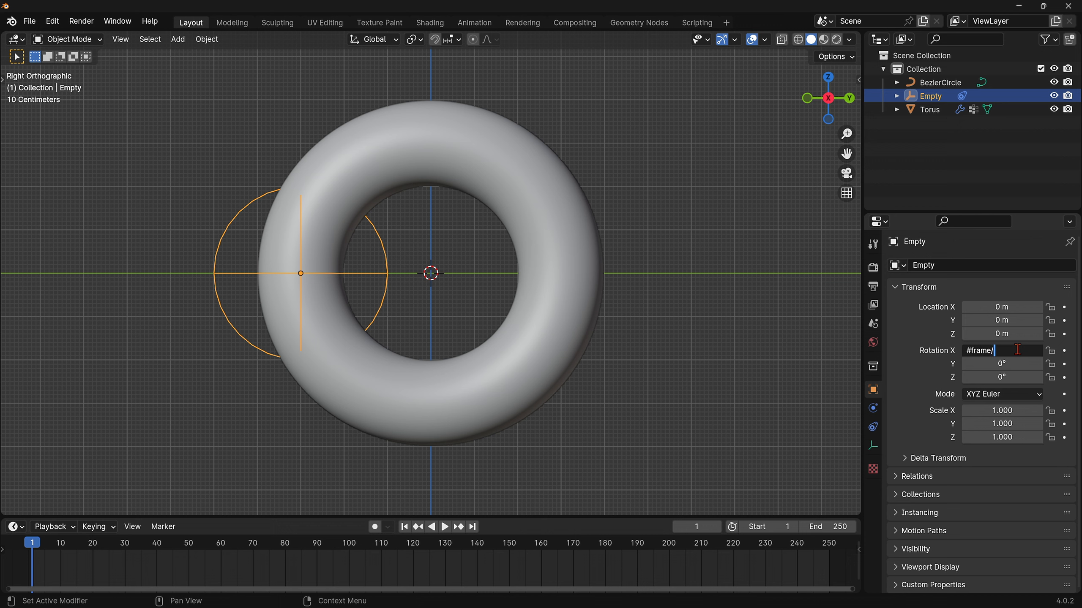
type("00")
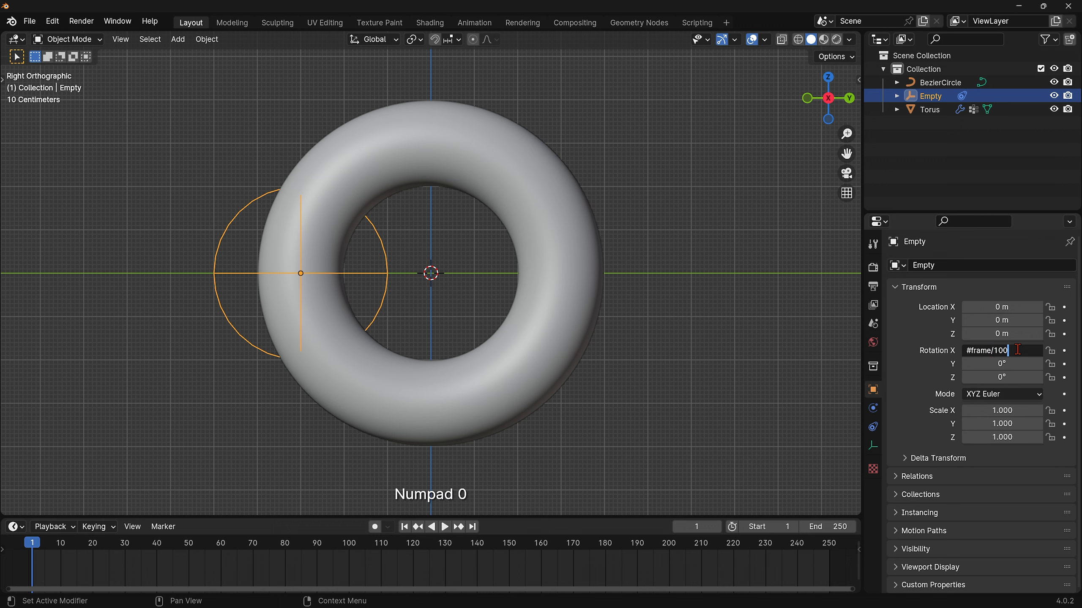
left_click_drag(1017, 349, 952, 351)
key("ctrl+c")
left_click(1019, 377)
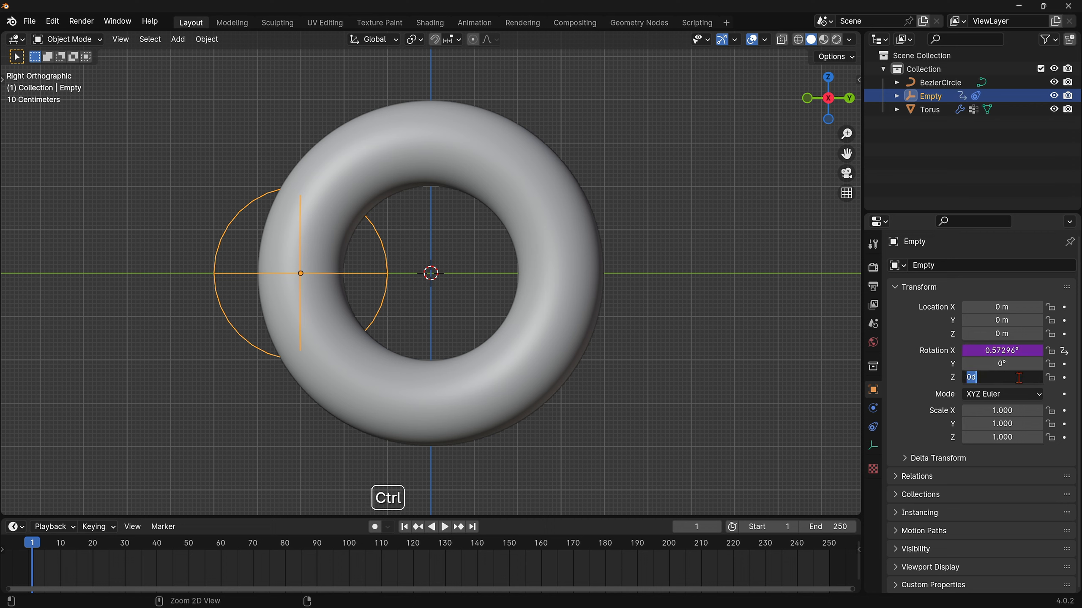
key("ctrl+v")
key("Return")
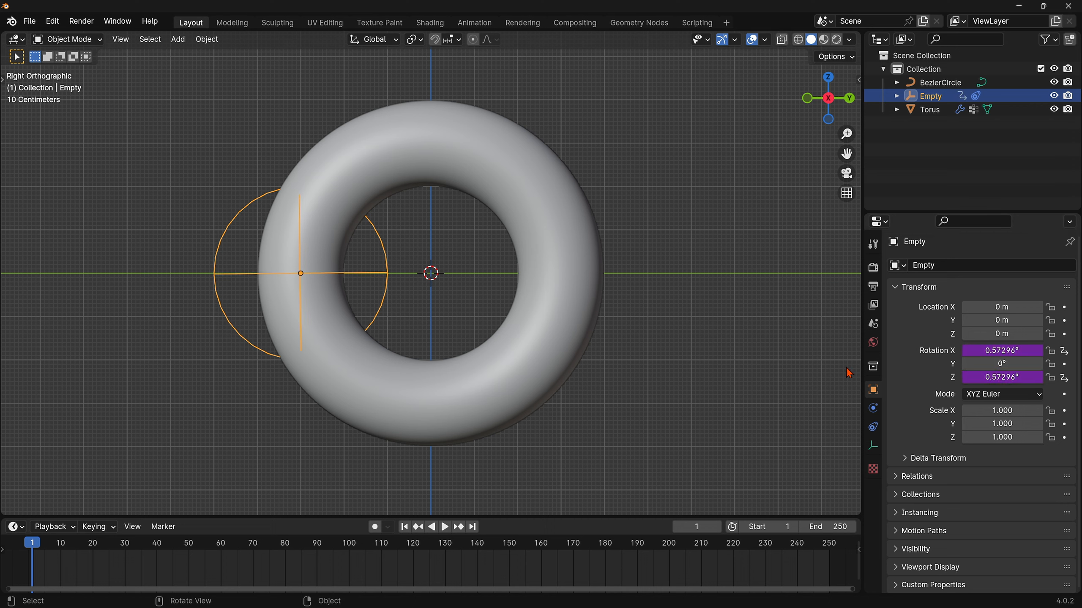
Preview the torus's animated weights in Weight Paint mode, rewind to frame 1 and return to Object Mode
left_click(563, 221)
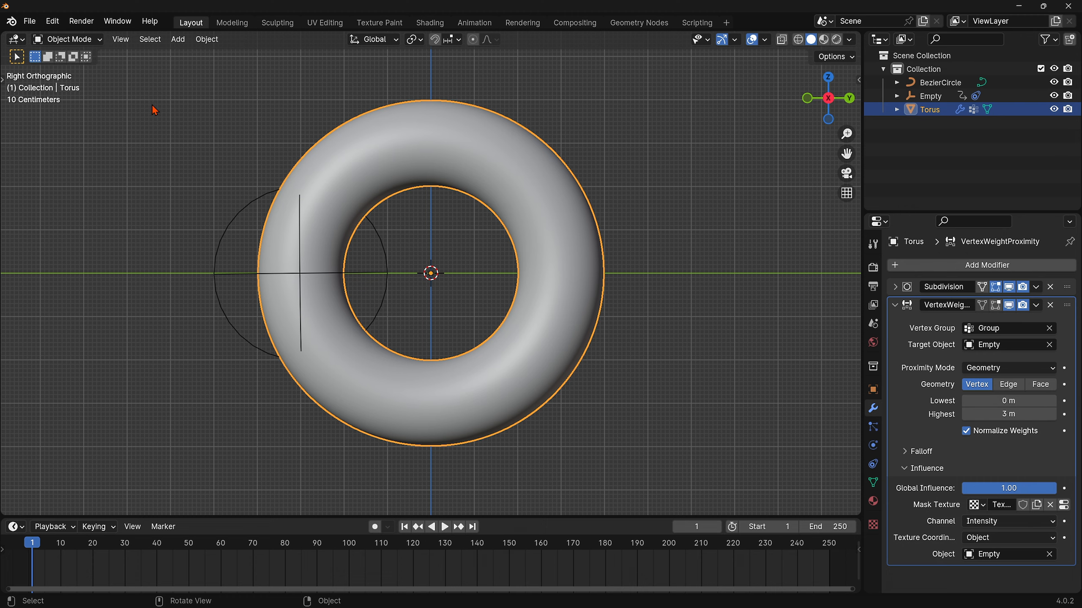
left_click(70, 40)
left_click(78, 111)
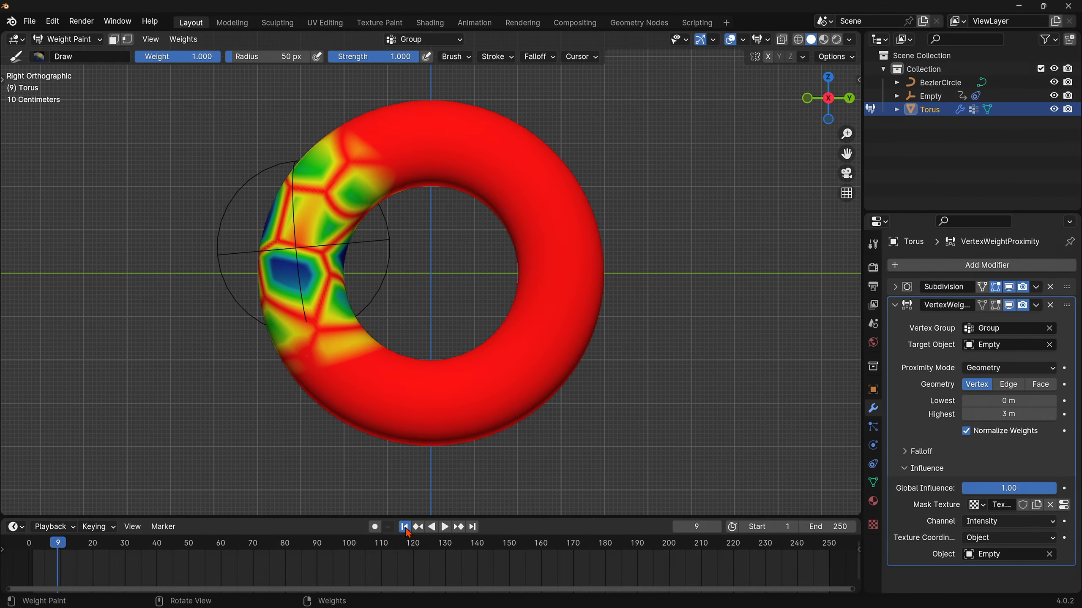
left_click(404, 526)
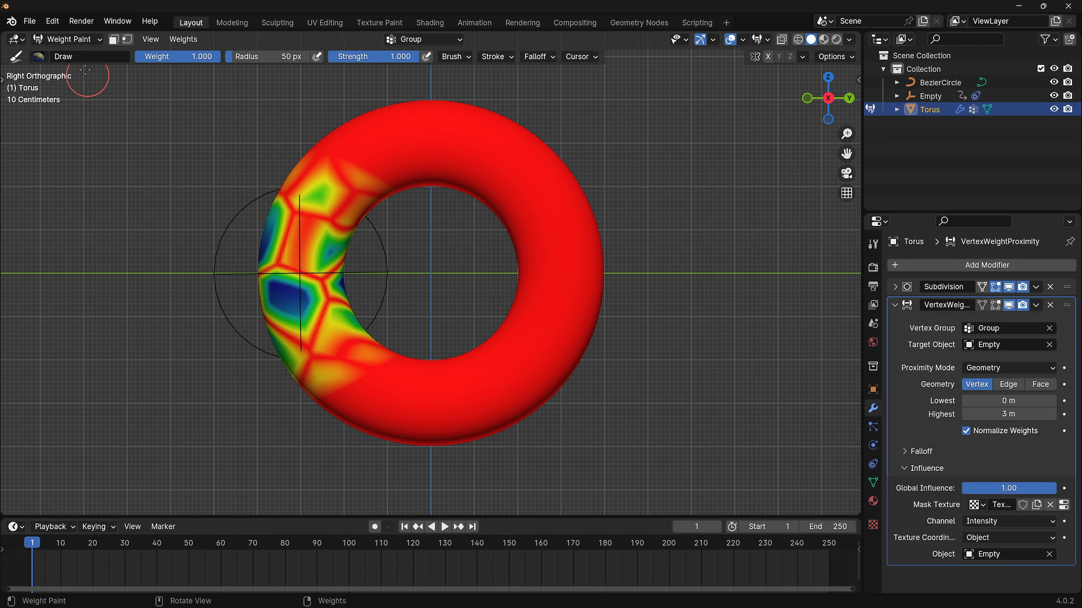
left_click(73, 42)
left_click(75, 54)
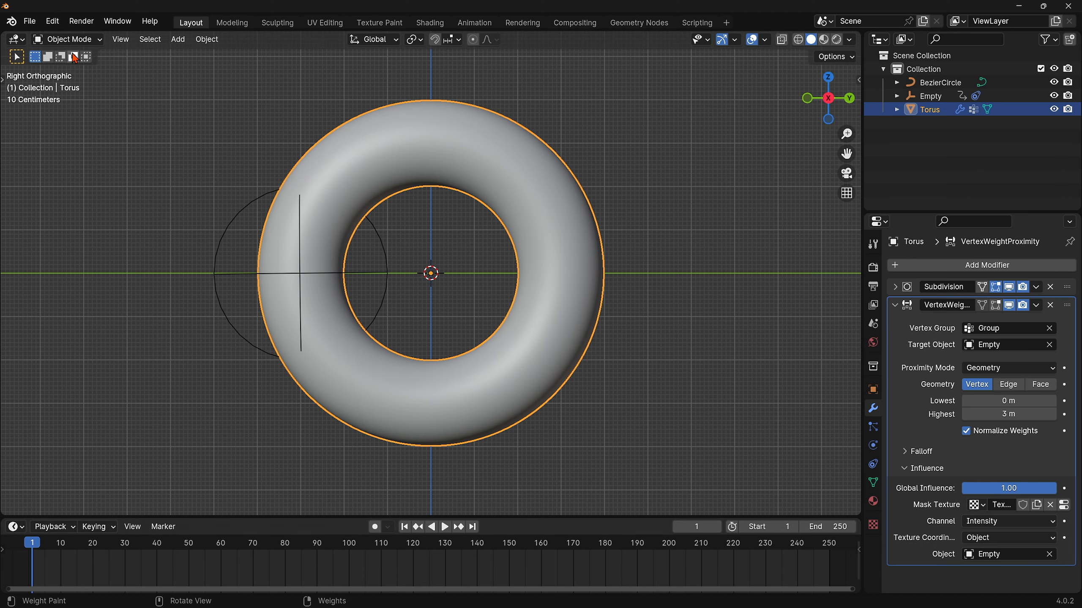
Add Cloth physics to the torus and set its vertex mass to 10 kg
left_click(895, 305)
left_click(873, 445)
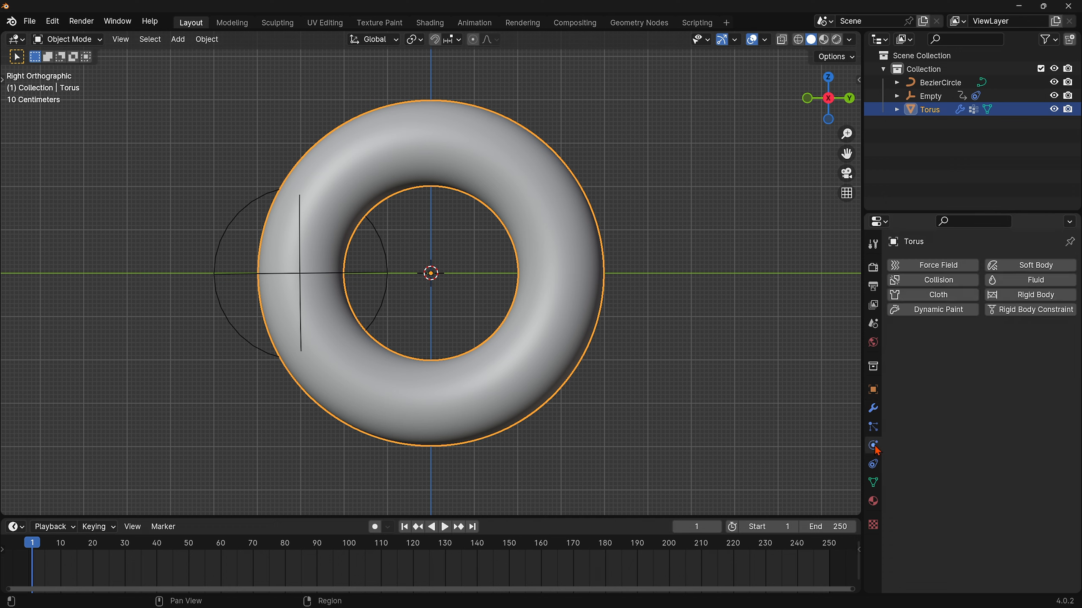
left_click(948, 296)
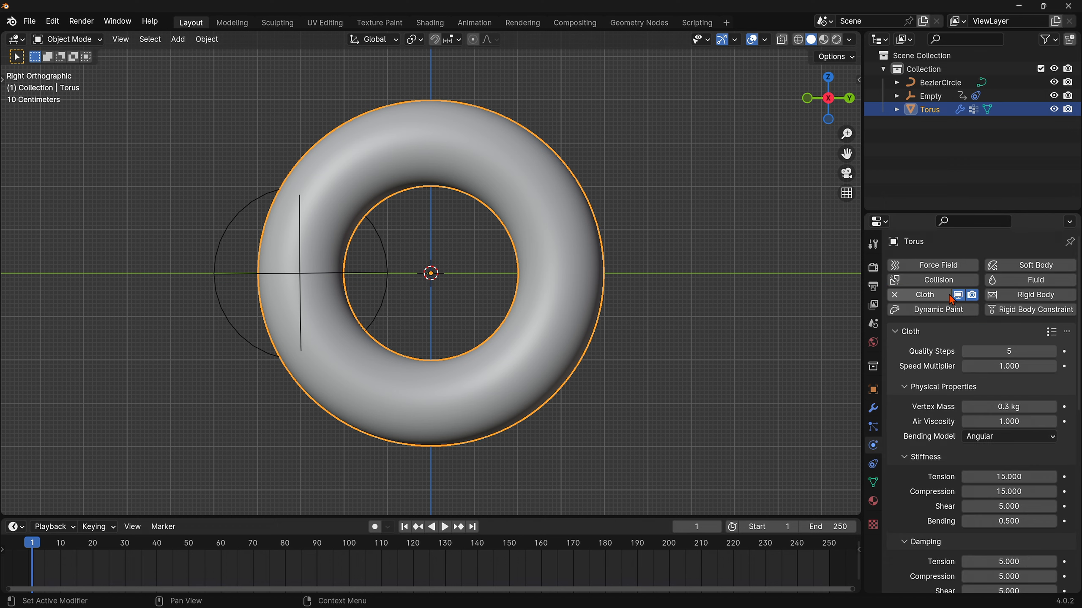
left_click(1031, 407)
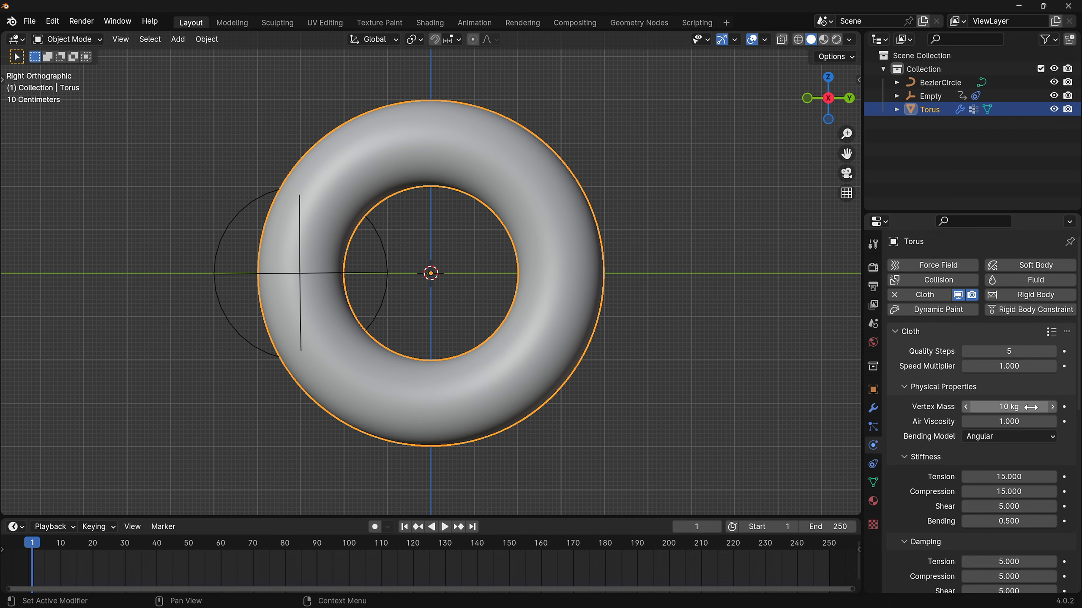
key("Return")
Set the cloth stiffness to tension 10, compression 10, shear 20 and bending 5
left_click(1030, 477)
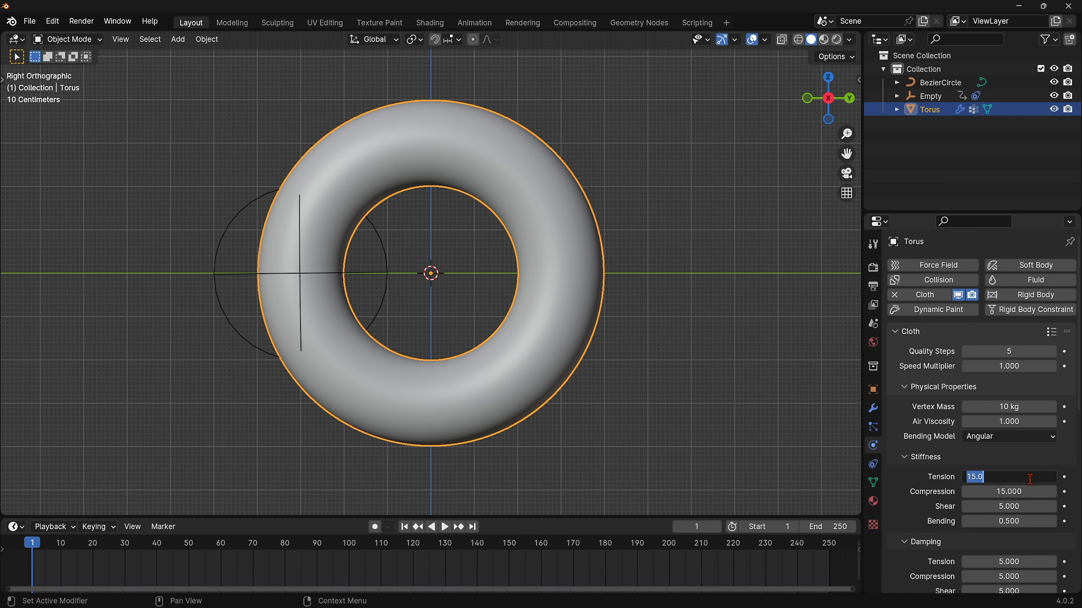
type("10")
key("Return")
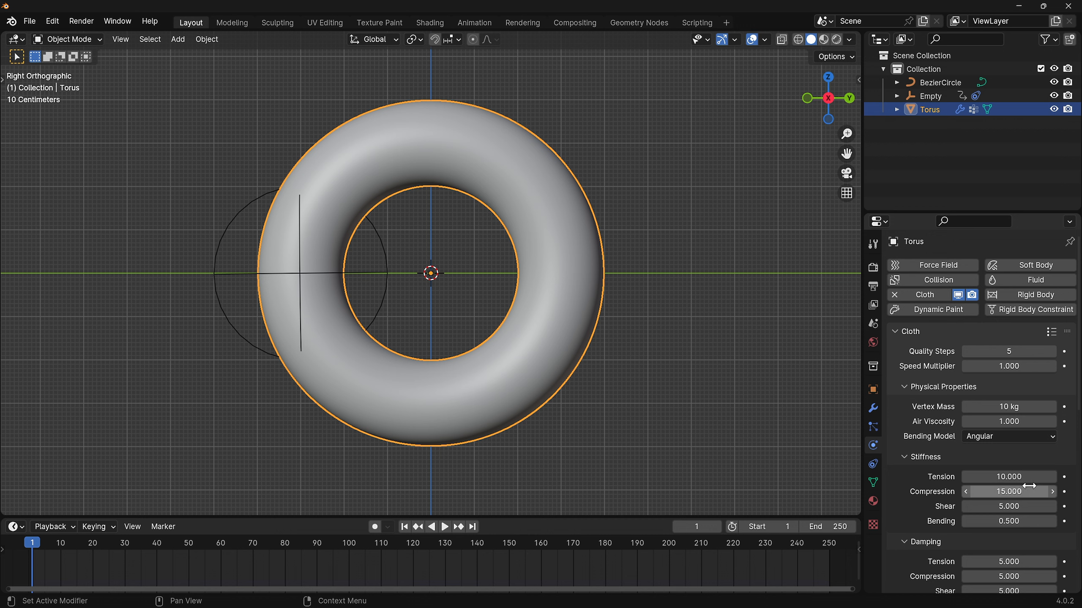
left_click(1030, 486)
type("10")
key("Return")
left_click(1028, 507)
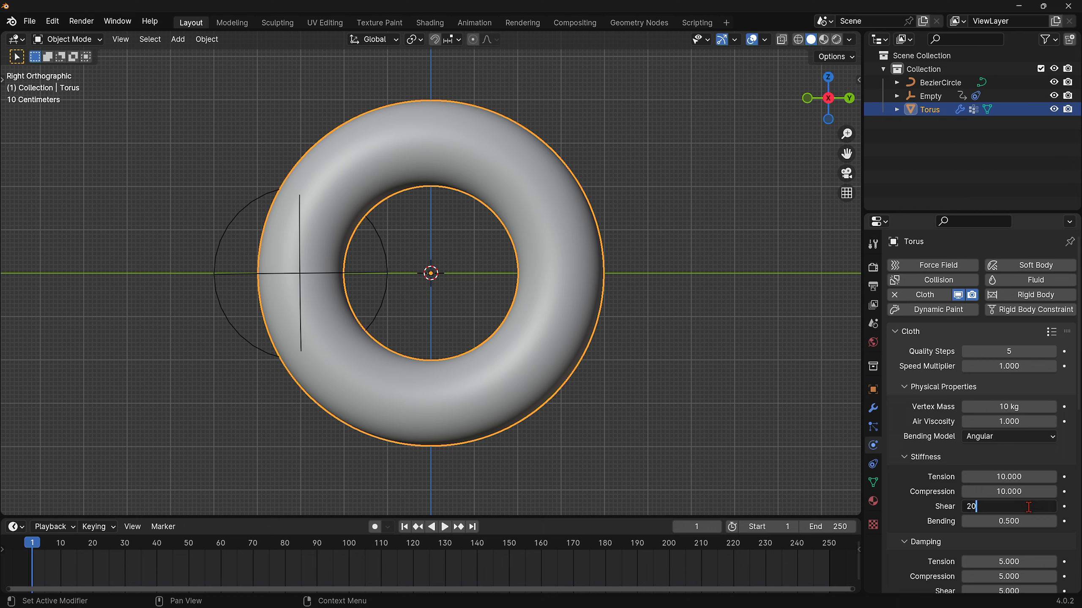
type("20")
key("Return")
left_click(1027, 521)
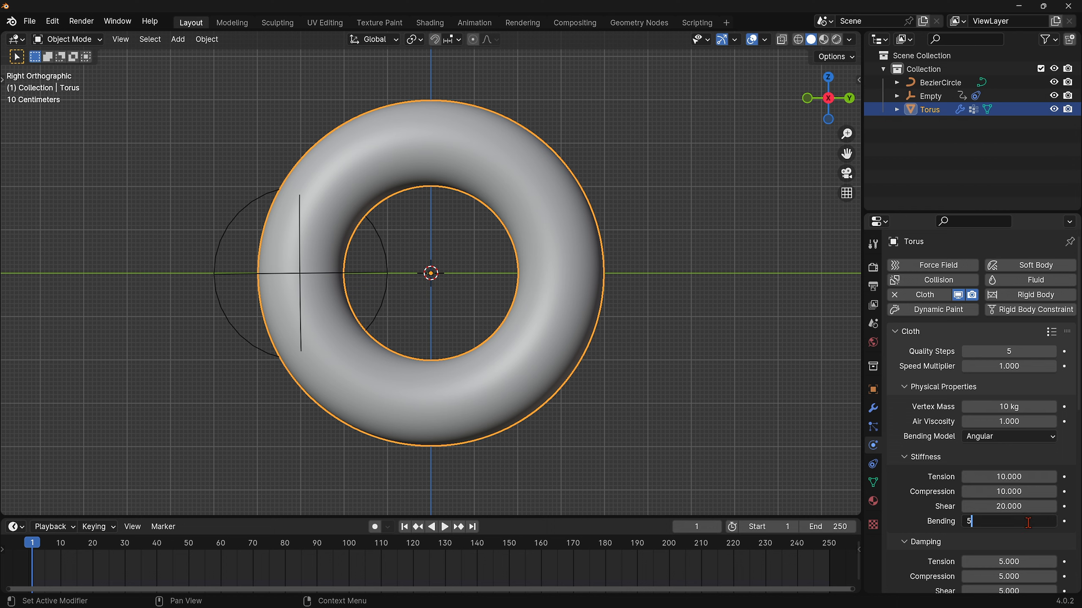
type("5")
key("Return")
Set the cloth damping to tension 10, compression 10, shear 30 and bending 5
scroll(1027, 522, "down", 6)
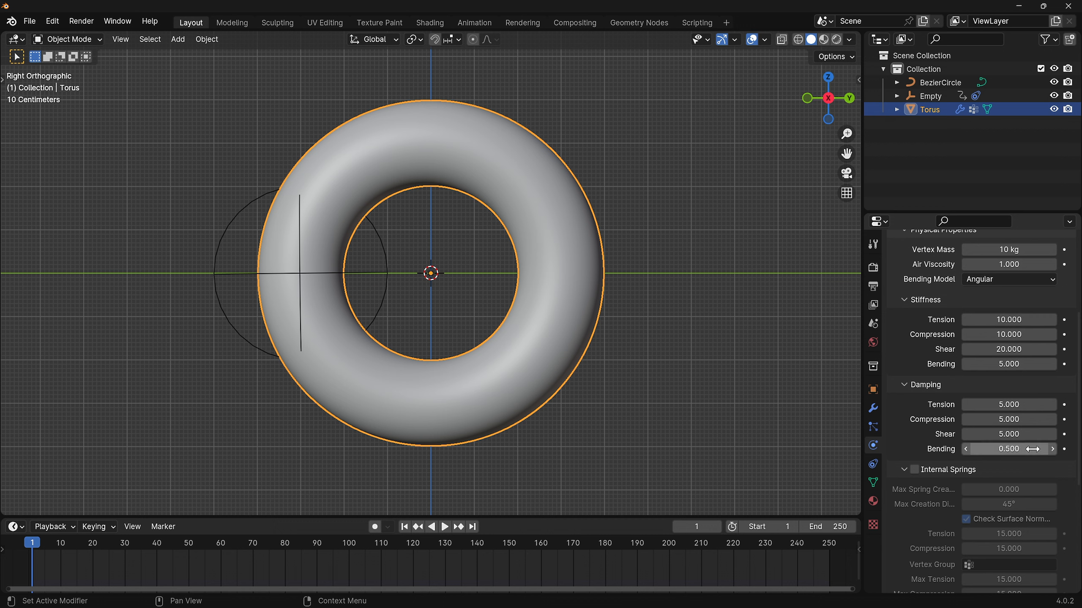
left_click(1032, 405)
type("10")
key("Return")
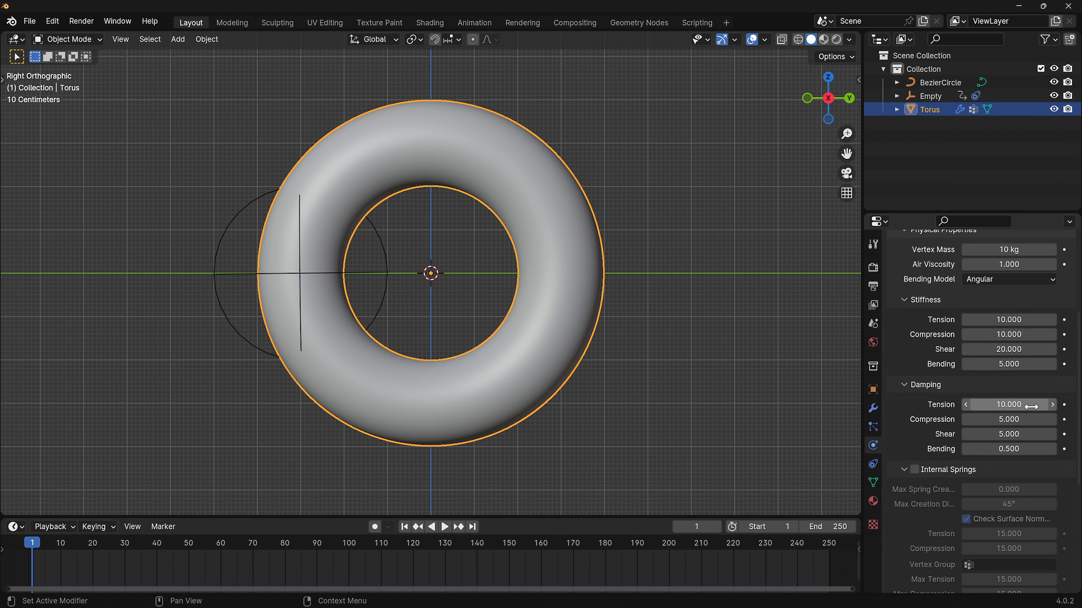
left_click(1030, 419)
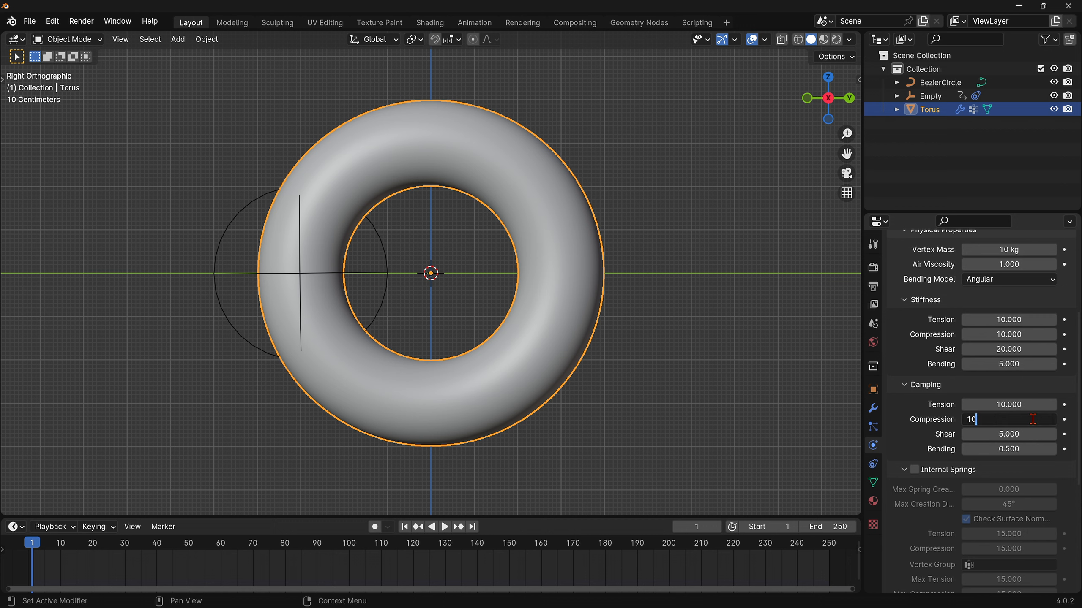
type("10")
key("Return")
left_click(1035, 434)
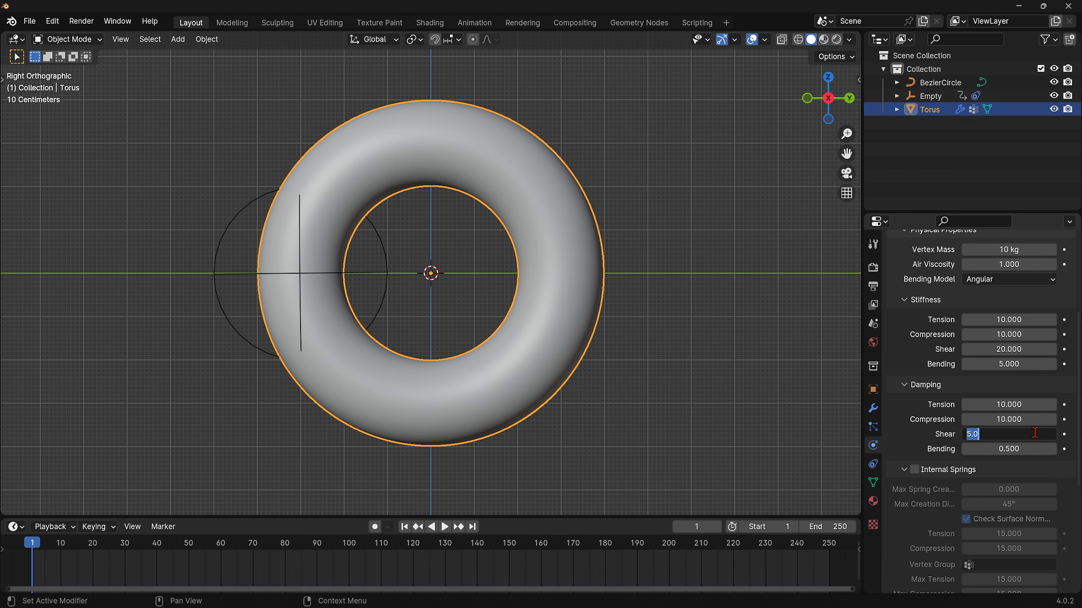
type("30")
key("Return")
left_click(1036, 446)
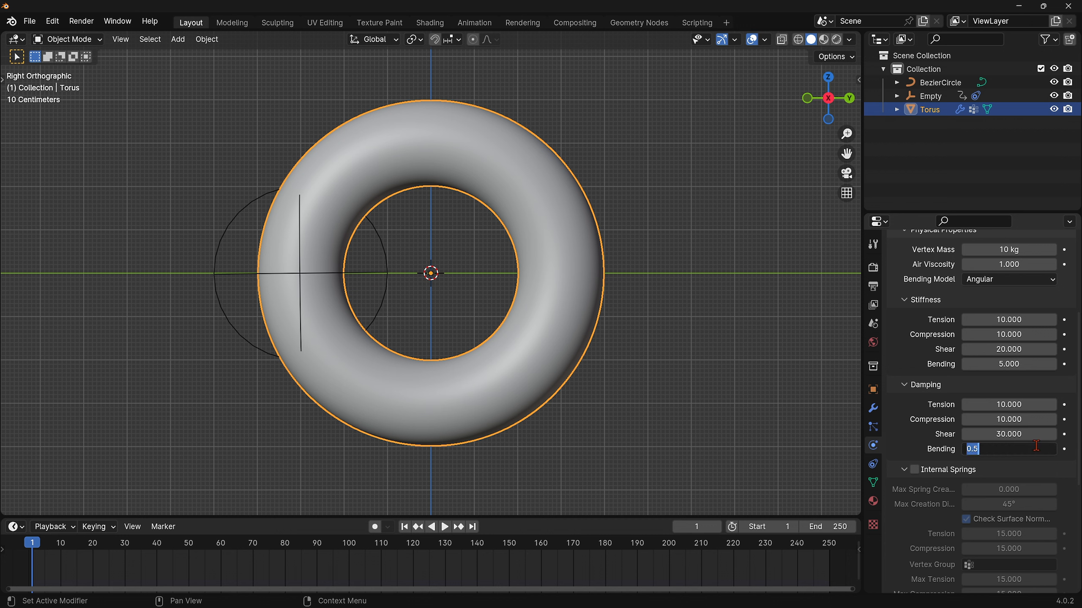
key("Return")
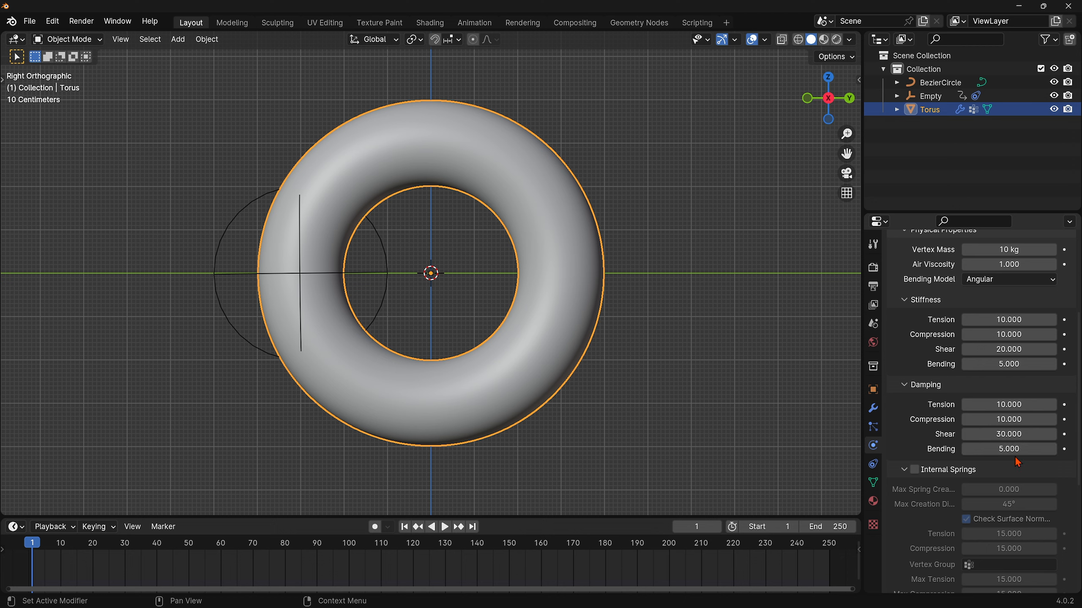
Enable Pressure in the torus's cloth settings and set the pressure to 200
scroll(1014, 456, "down", 10)
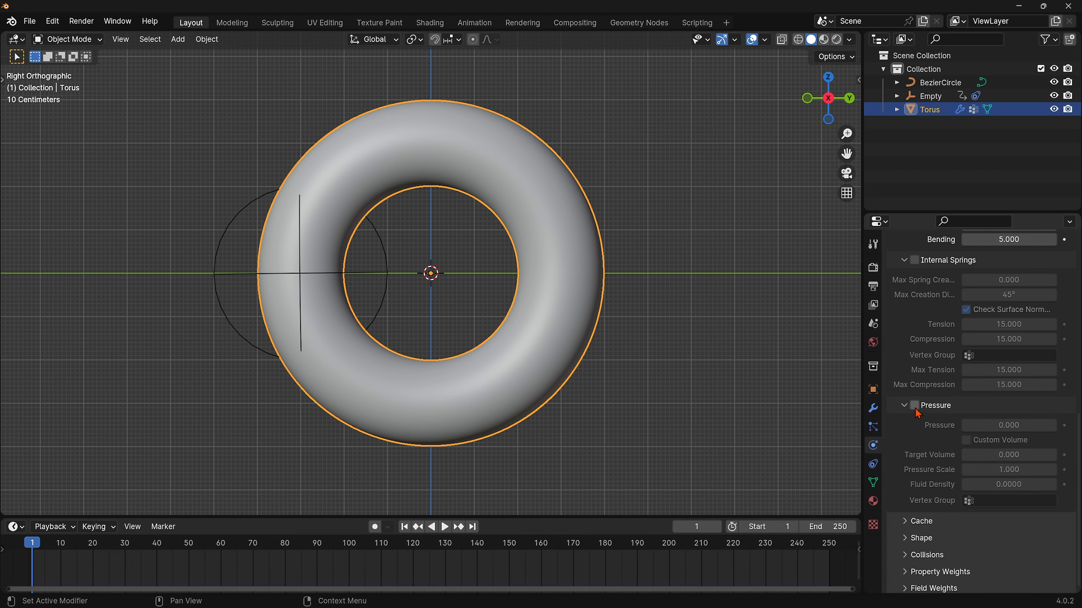
left_click(915, 409)
left_click(1034, 426)
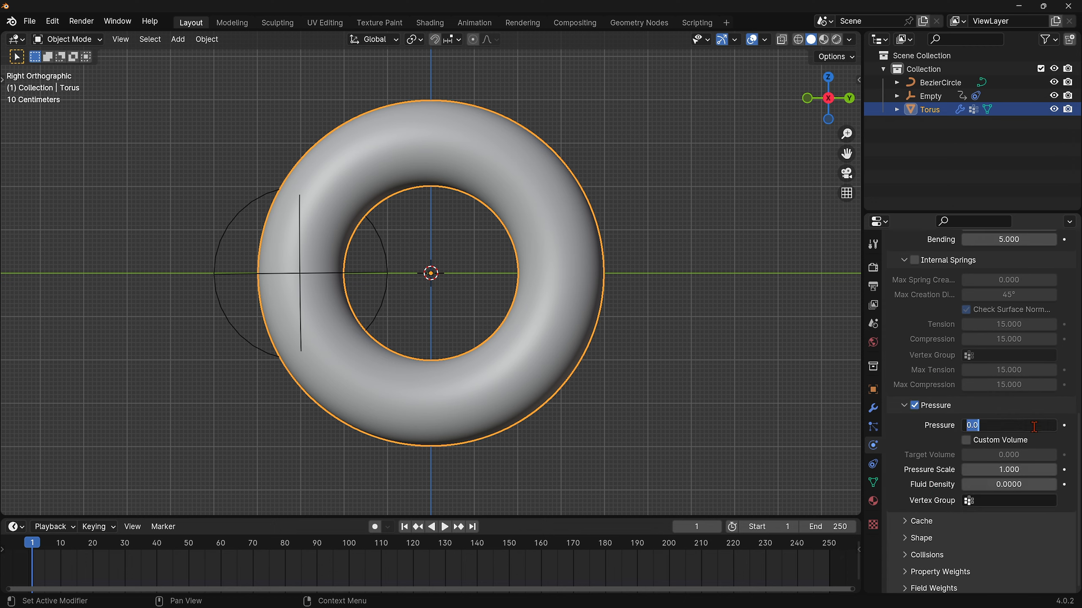
type("200")
key("Return")
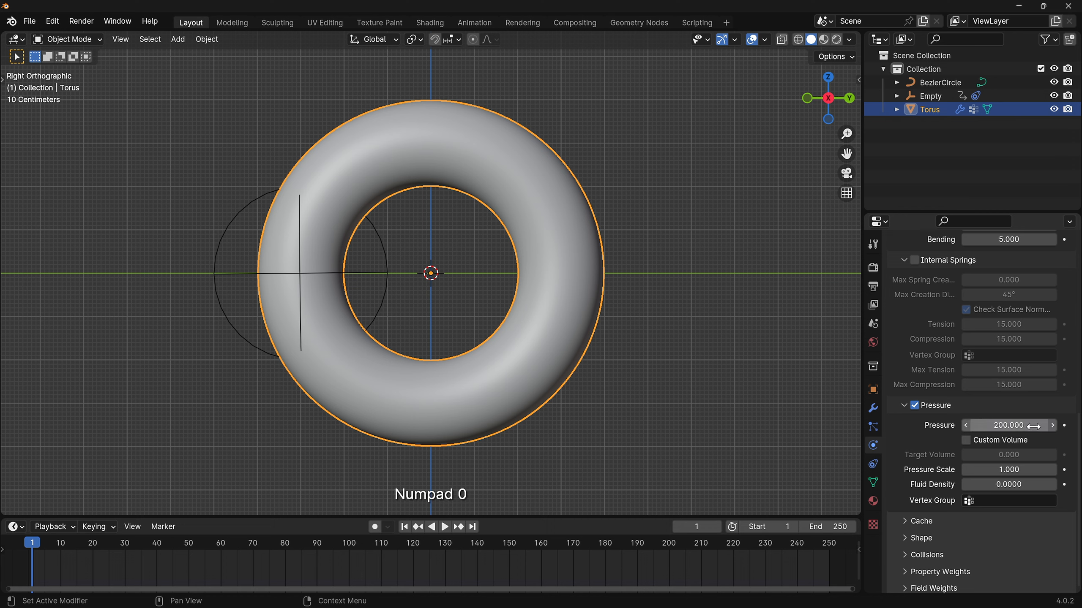
In the cloth Shape settings, choose Group as the pin group and set the shrinking factor to -0.5
scroll(998, 480, "down", 1)
left_click(919, 534)
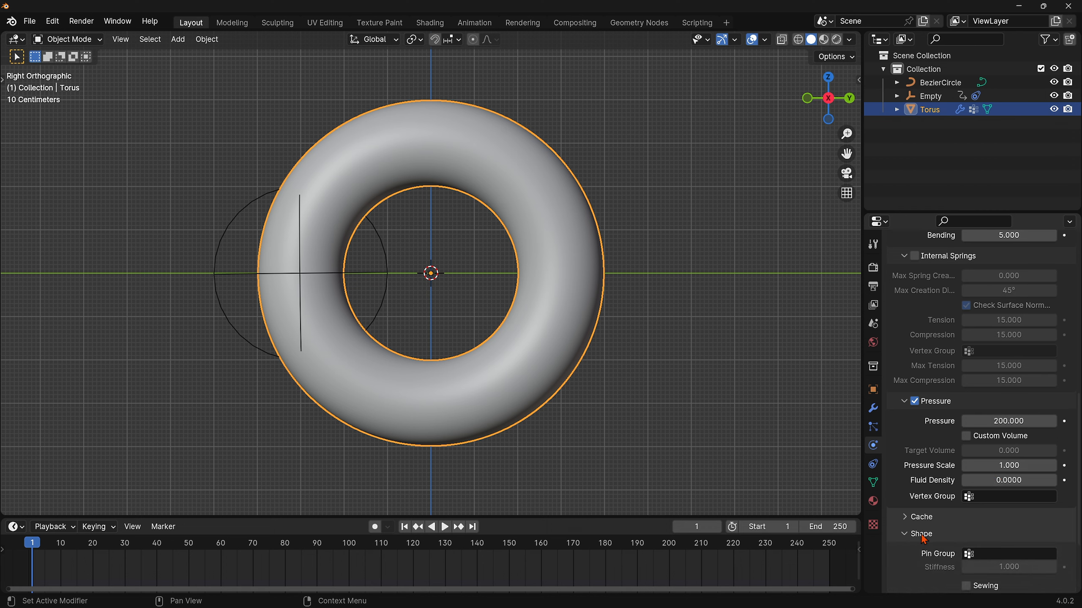
scroll(958, 490, "down", 4)
left_click(1013, 451)
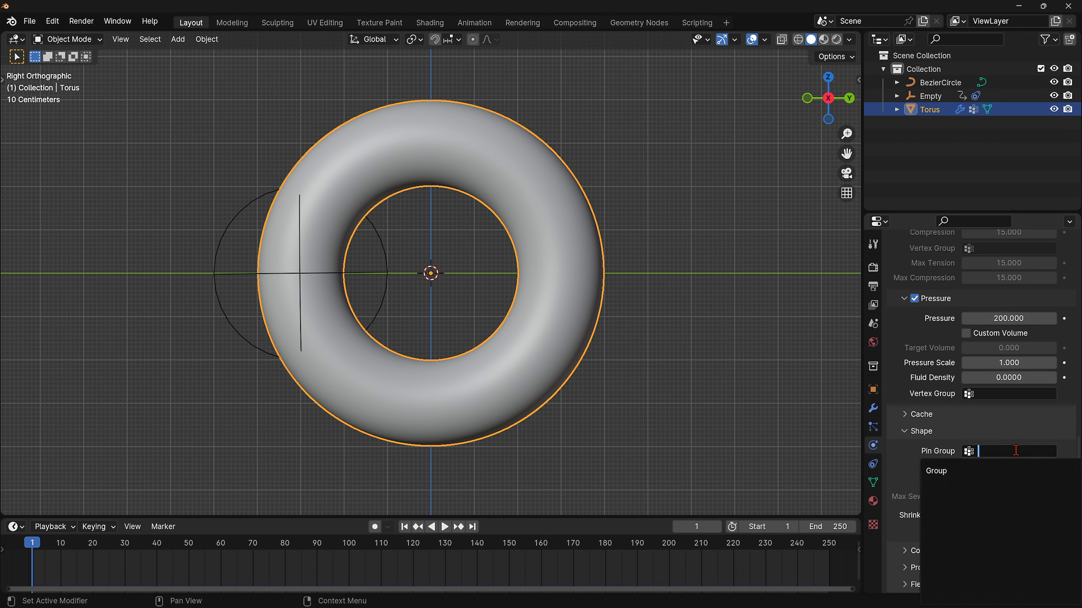
left_click(946, 470)
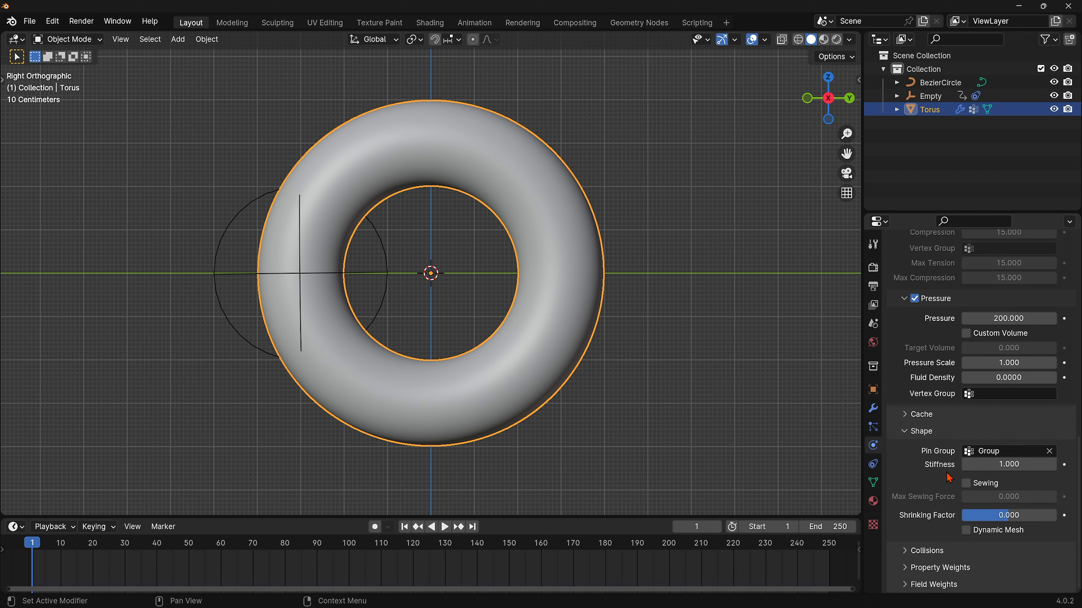
left_click(1016, 515)
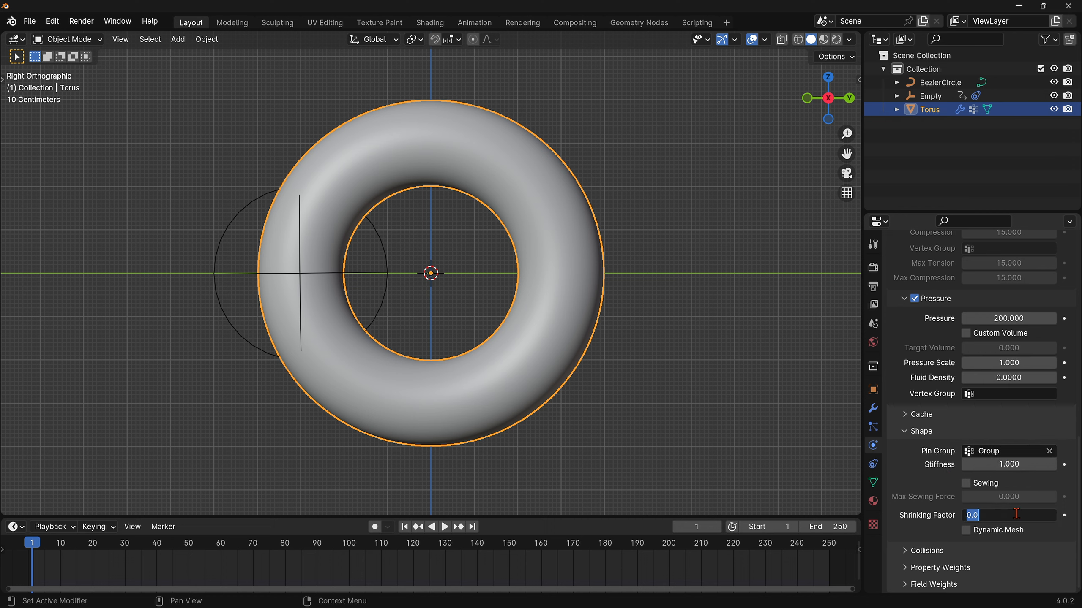
key("Return")
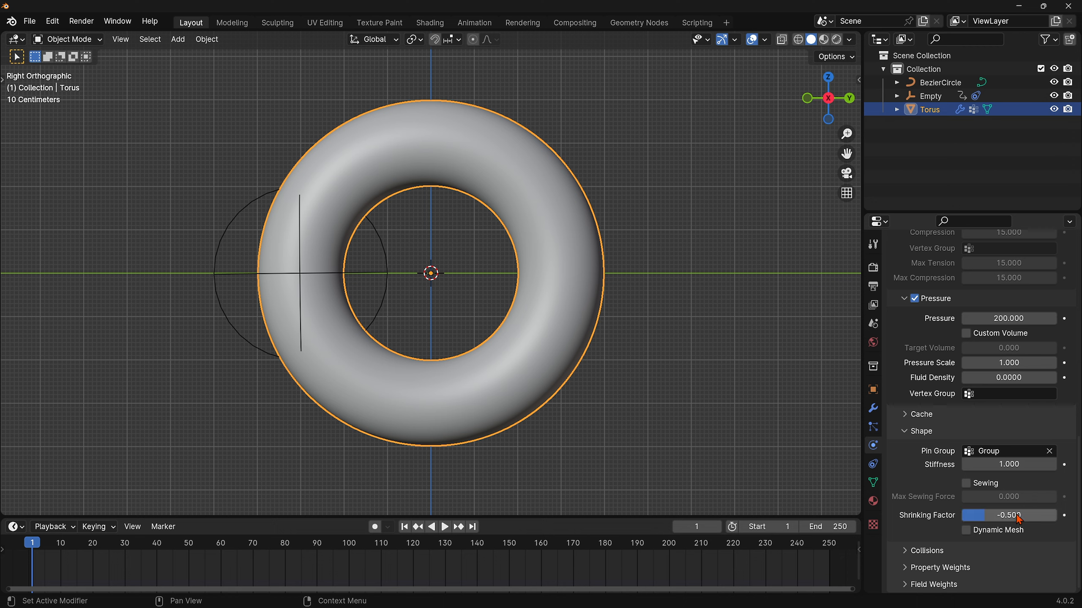
Enable Self Collisions in the torus's cloth collision settings
left_click(923, 551)
scroll(915, 553, "down", 6)
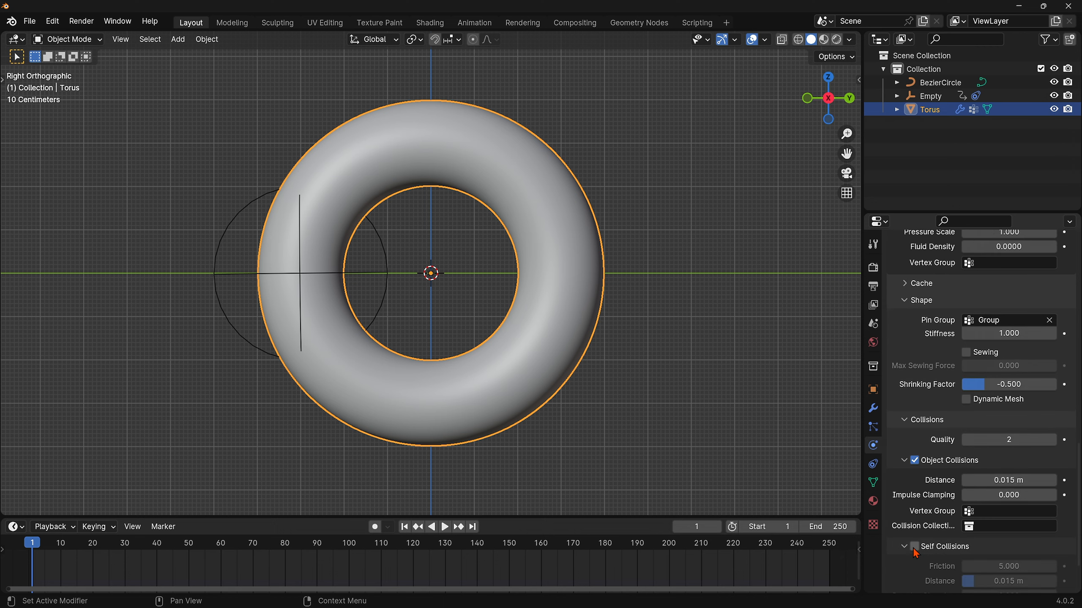
left_click(915, 523)
scroll(916, 525, "down", 2)
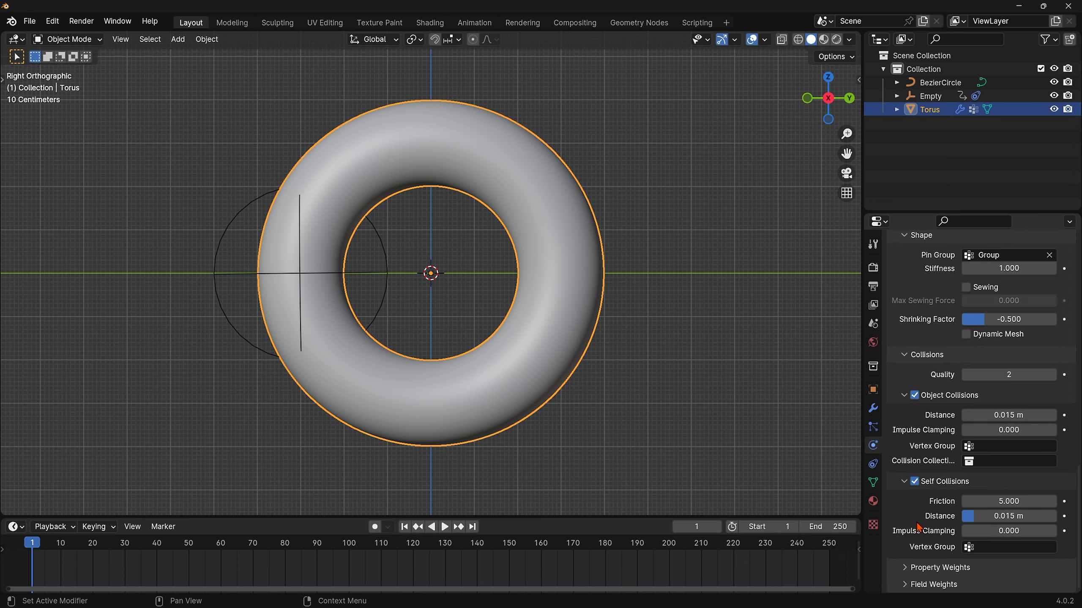
Set the gravity field weight of the torus's cloth simulation to 0
left_click(928, 584)
scroll(928, 588, "down", 5)
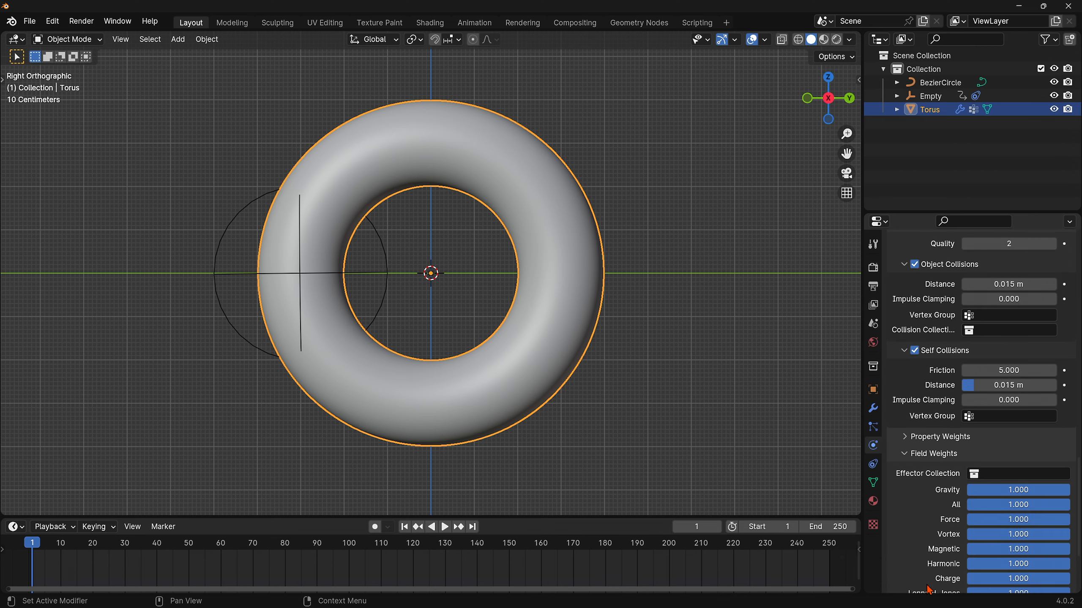
left_click(1038, 489)
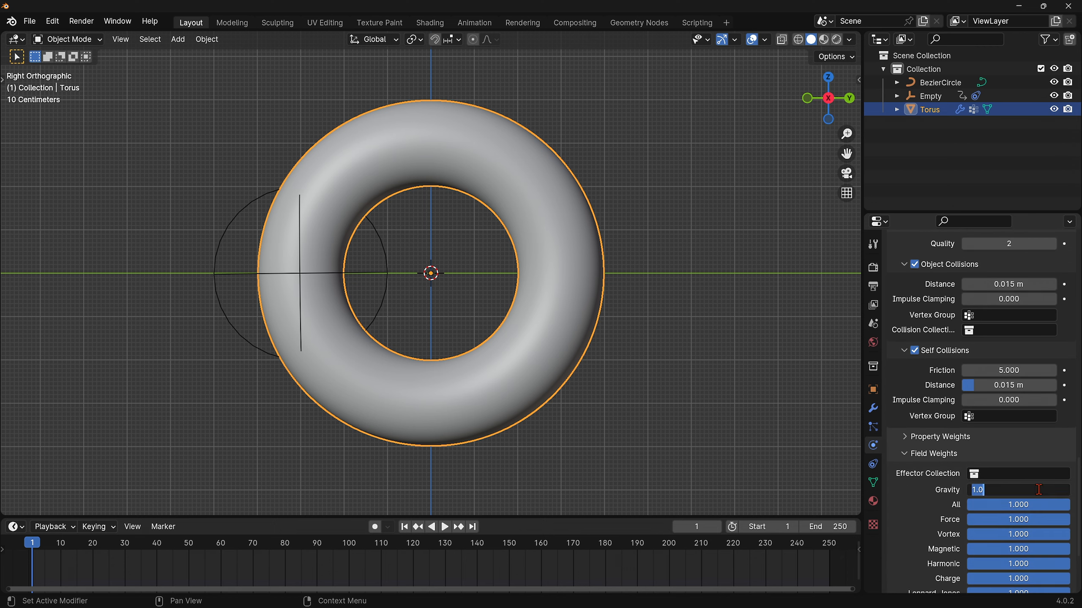
type("0")
key("Return")
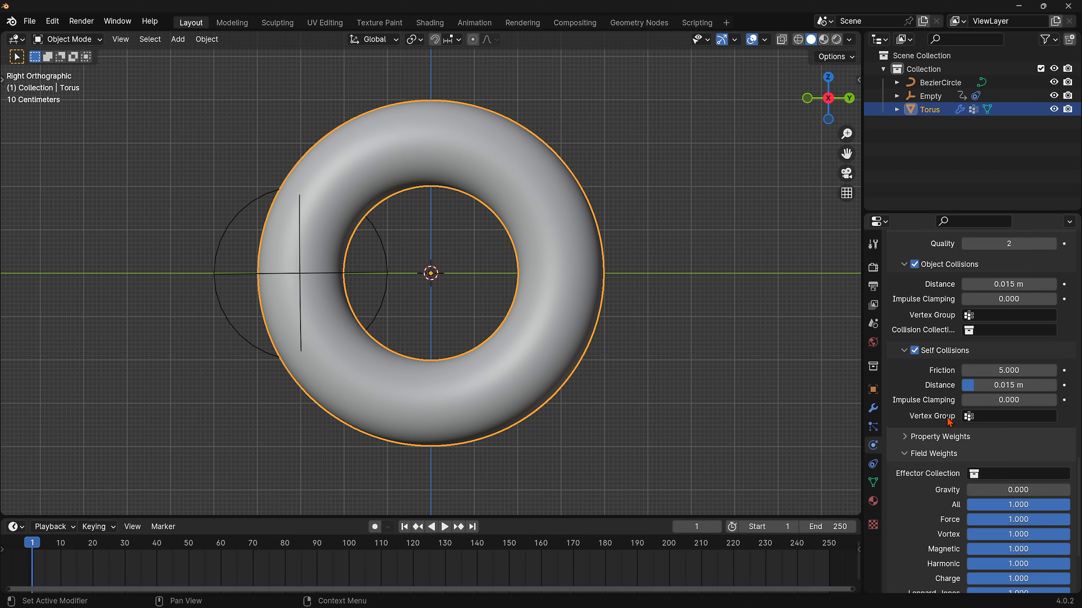
Bake the torus's cloth simulation cache for frames 1 to 250
scroll(939, 409, "up", 4)
scroll(939, 409, "up", 4)
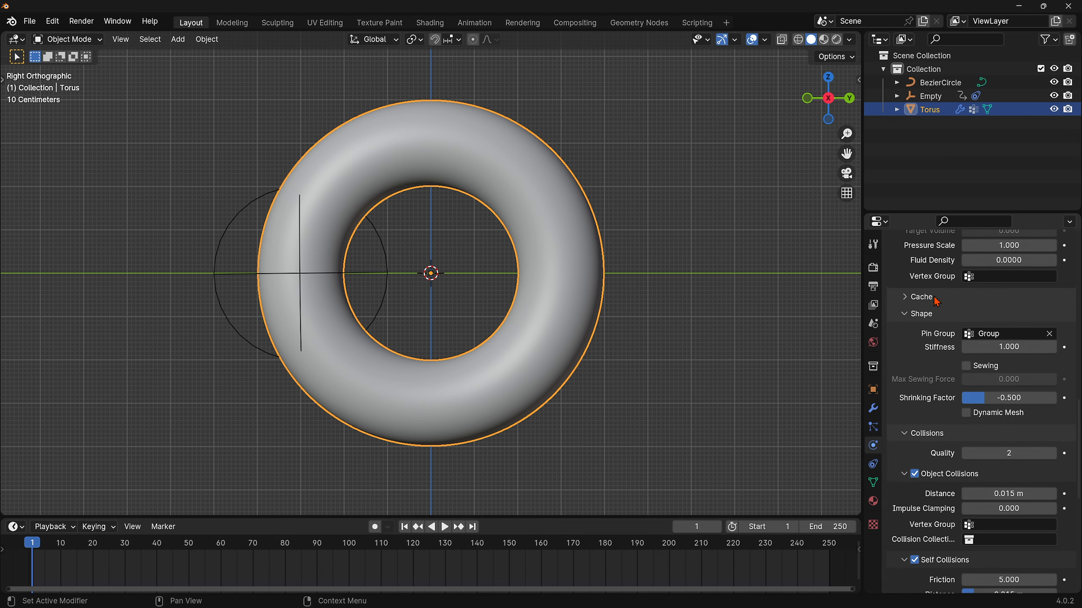
left_click(921, 296)
left_click(992, 439)
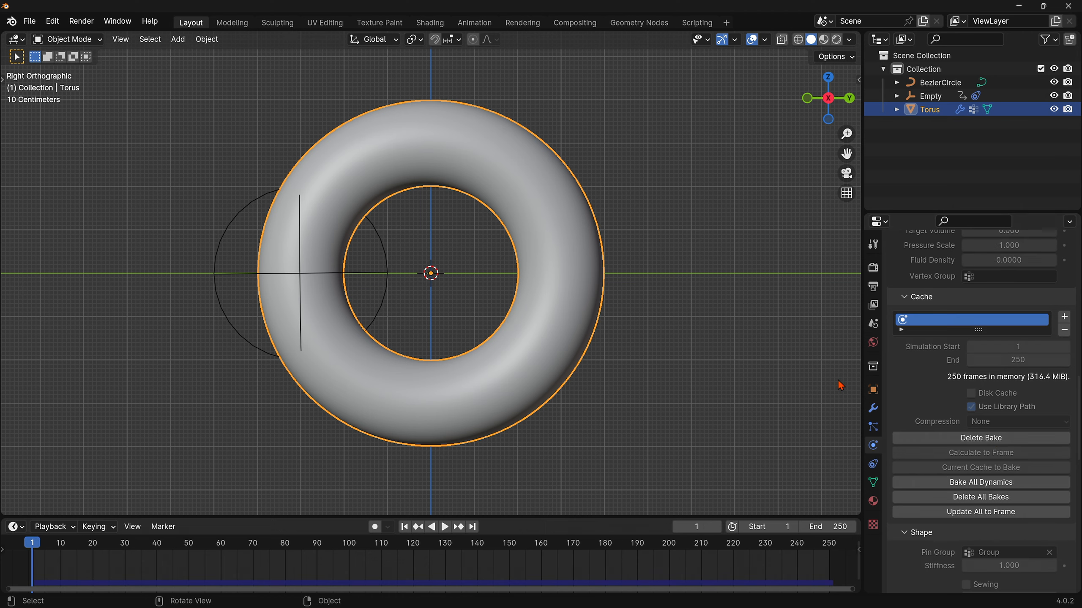
Play the baked cloth simulation while orbiting around the torus, stop it and return to the right orthographic view
scroll(796, 336, "down", 1)
key("space")
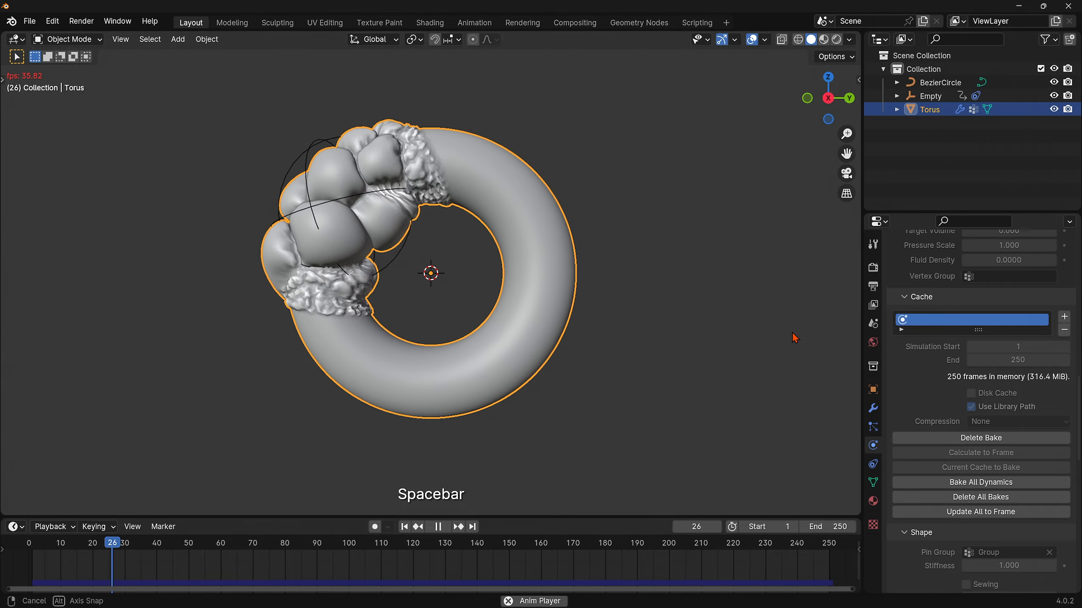
middle_click_drag(792, 332, 200, 343)
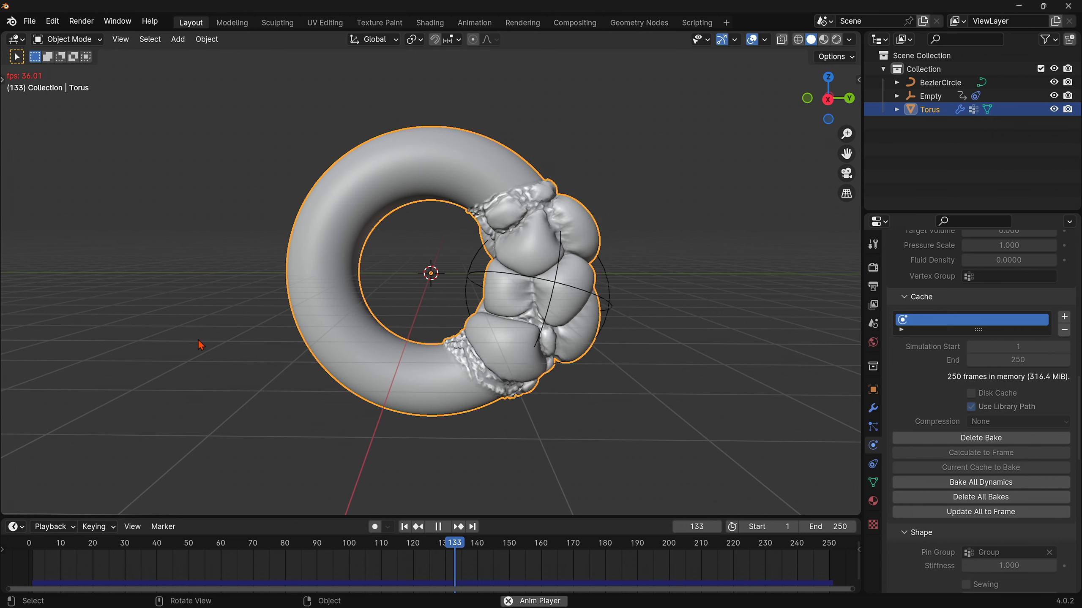
key("space")
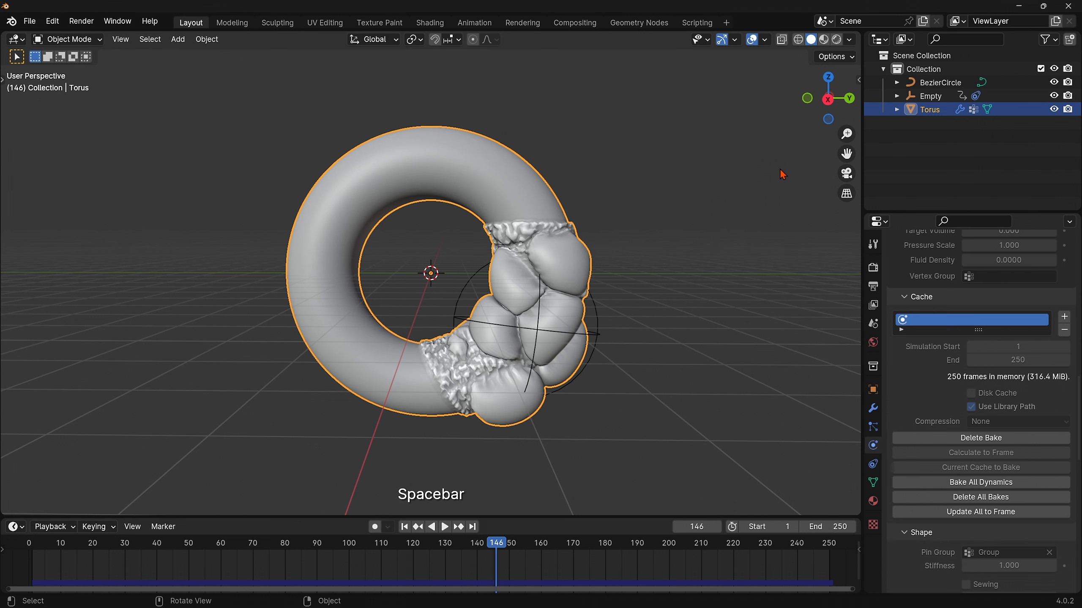
left_click(827, 99)
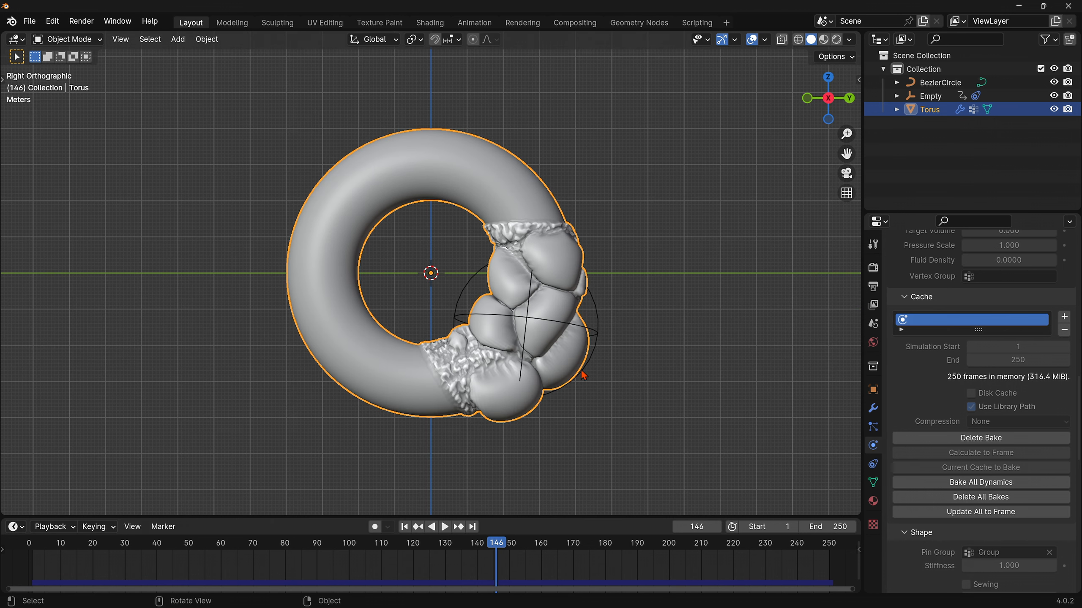
Go to frame 100 and add a second Subdivision Surface modifier to the torus below the Cloth modifier
left_click(349, 549)
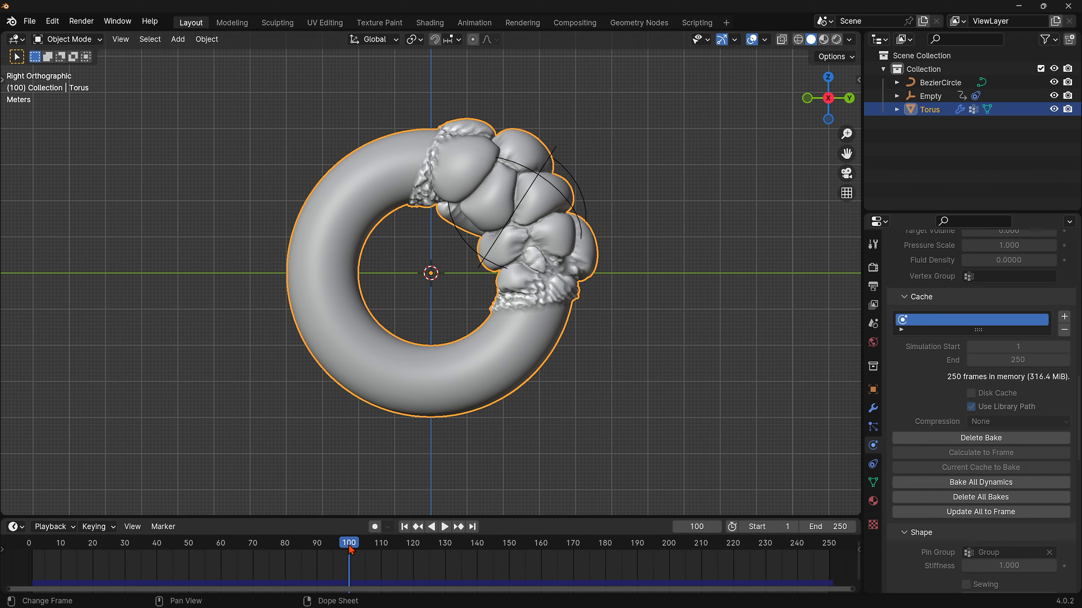
left_click(872, 408)
left_click(894, 324)
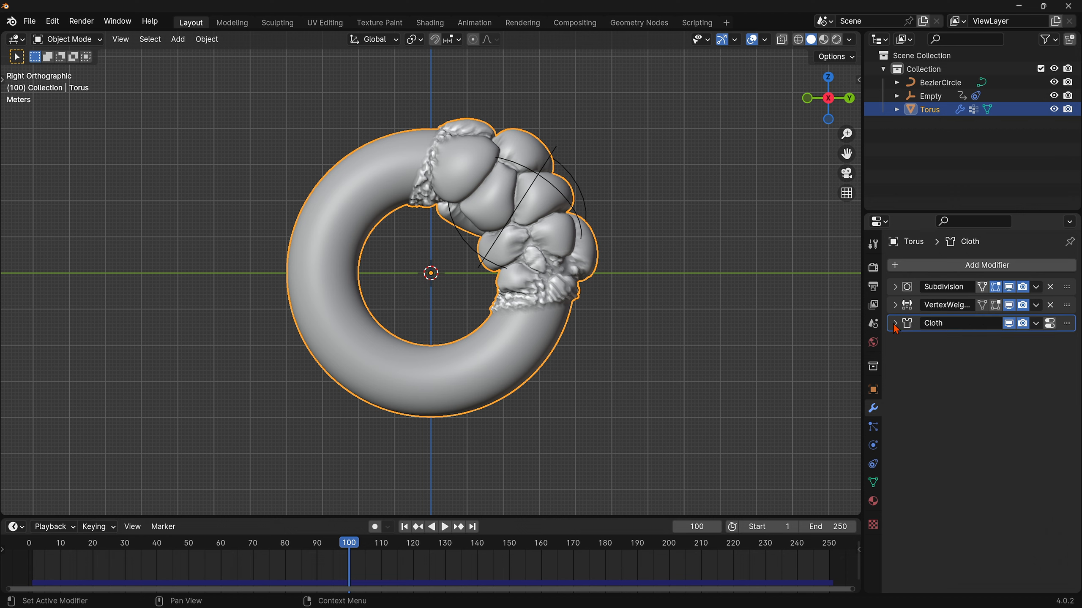
left_click(944, 266)
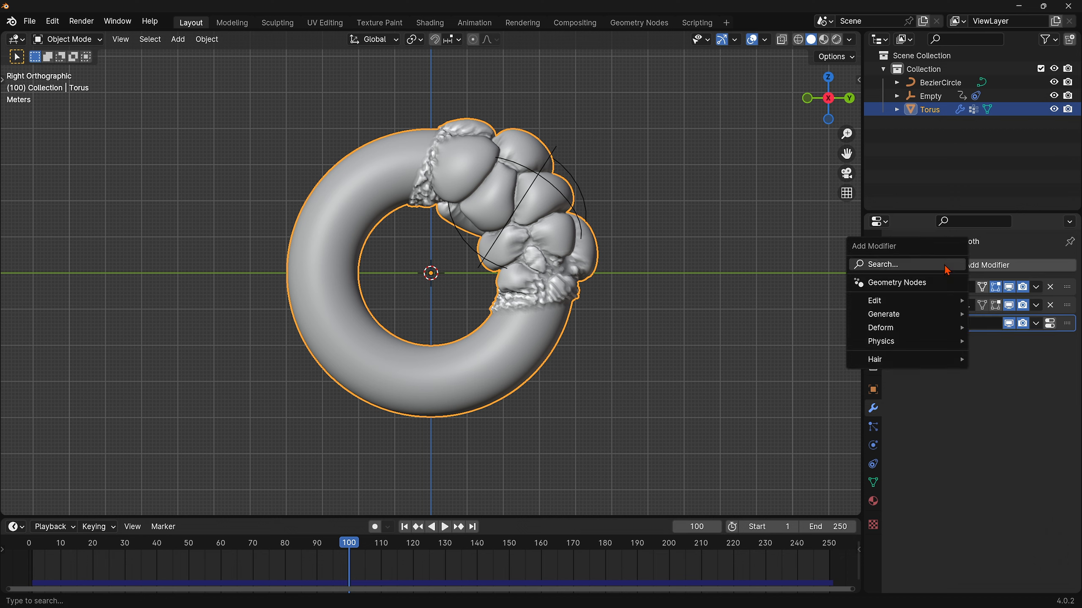
left_click(903, 265)
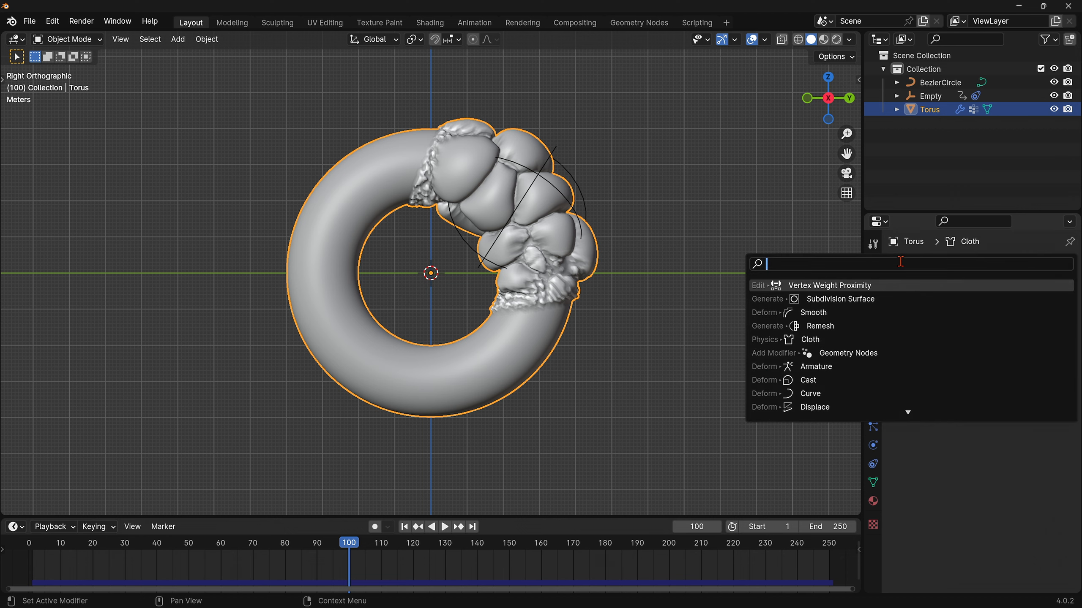
left_click(817, 299)
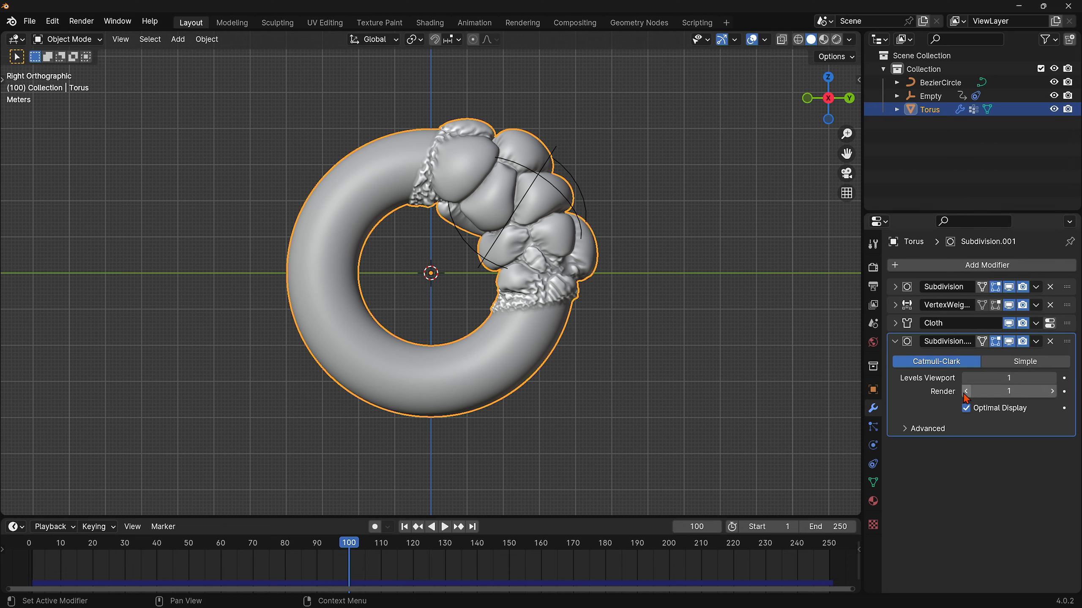
left_click(895, 341)
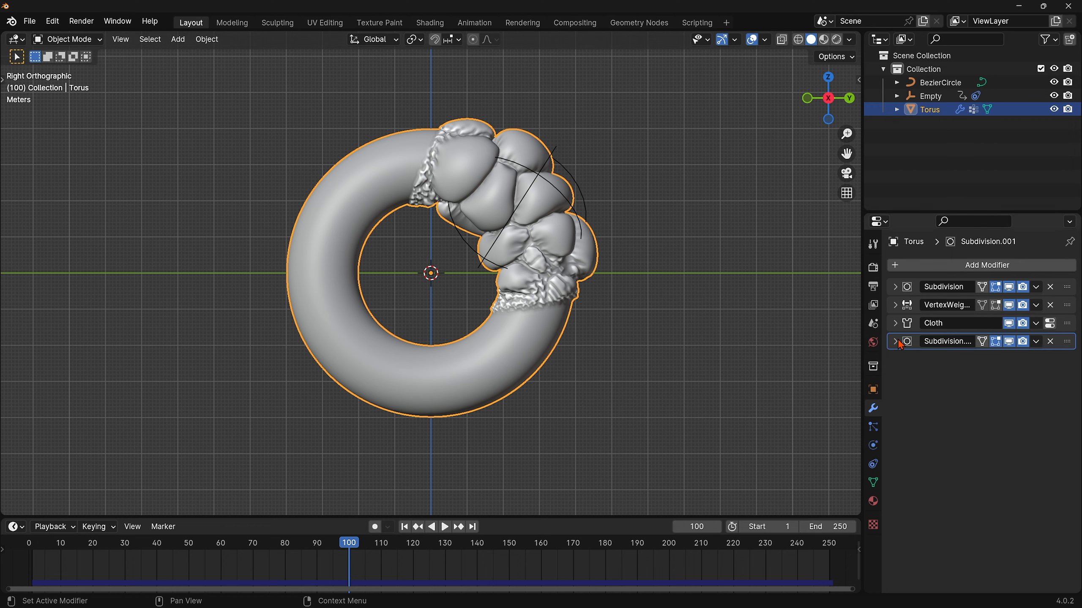
Add a Smooth modifier to the torus with factor 2 and repeat 2
left_click(934, 270)
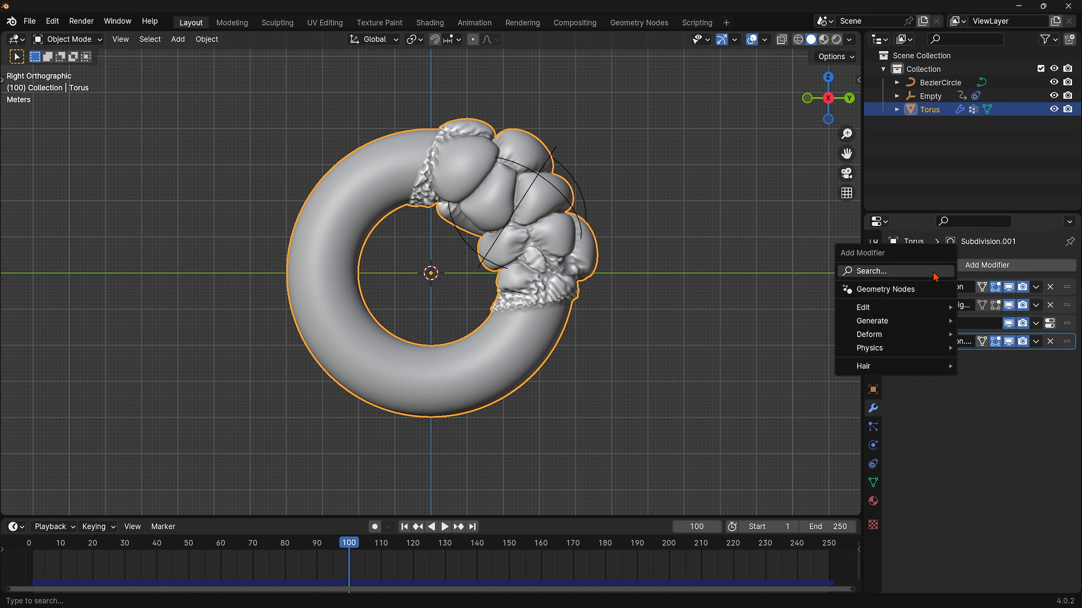
left_click(888, 272)
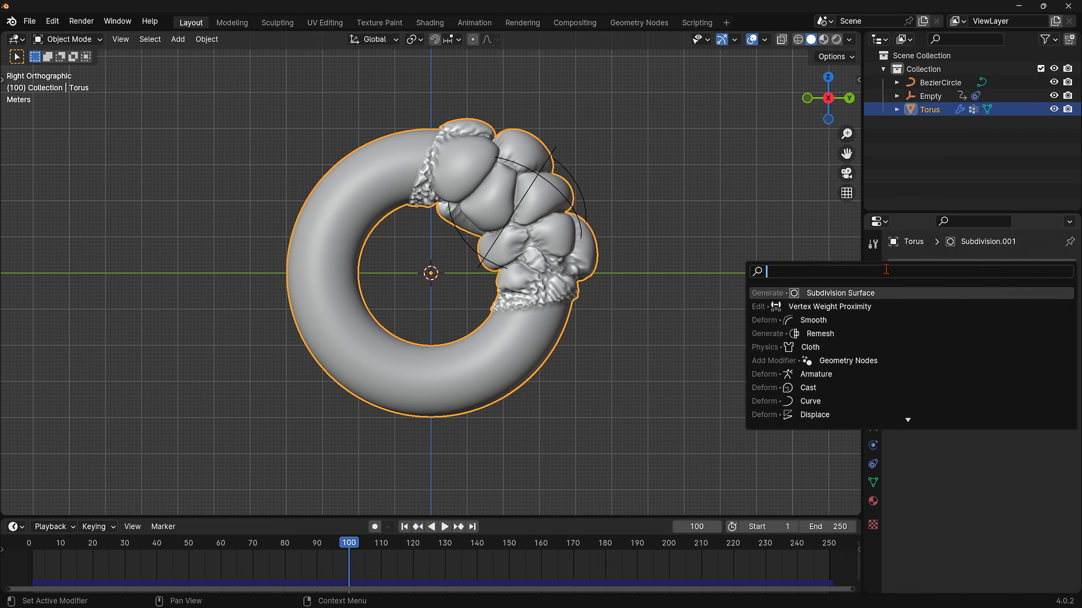
left_click(818, 319)
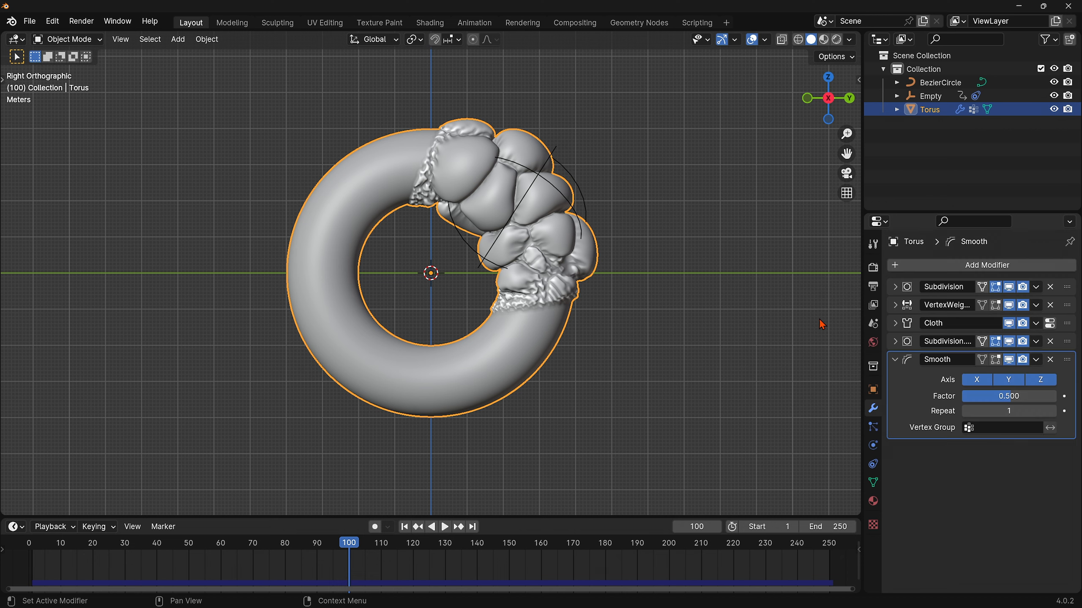
left_click(1028, 395)
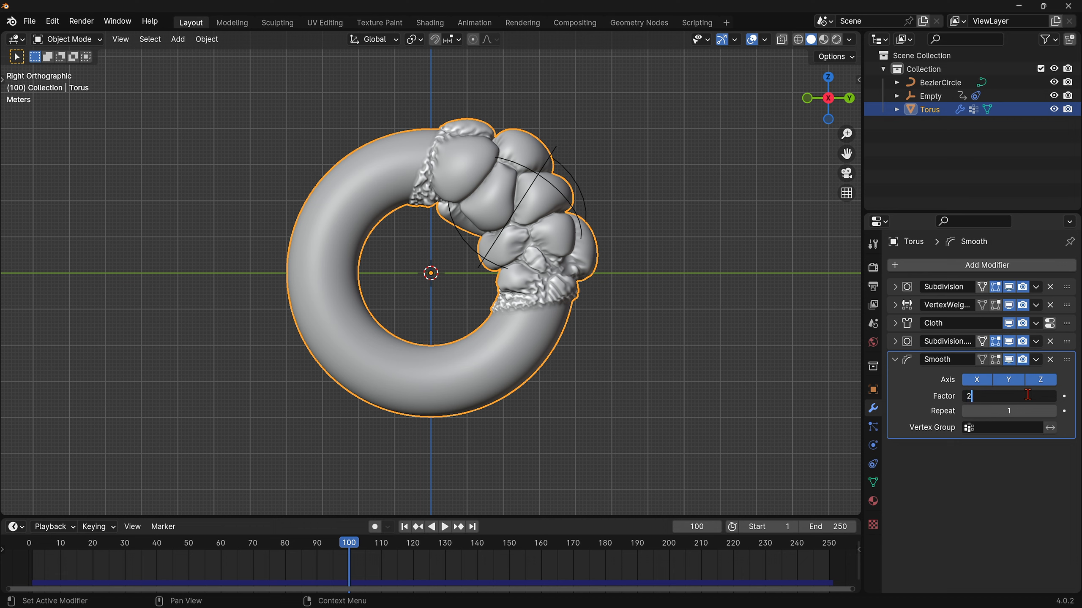
key("Return")
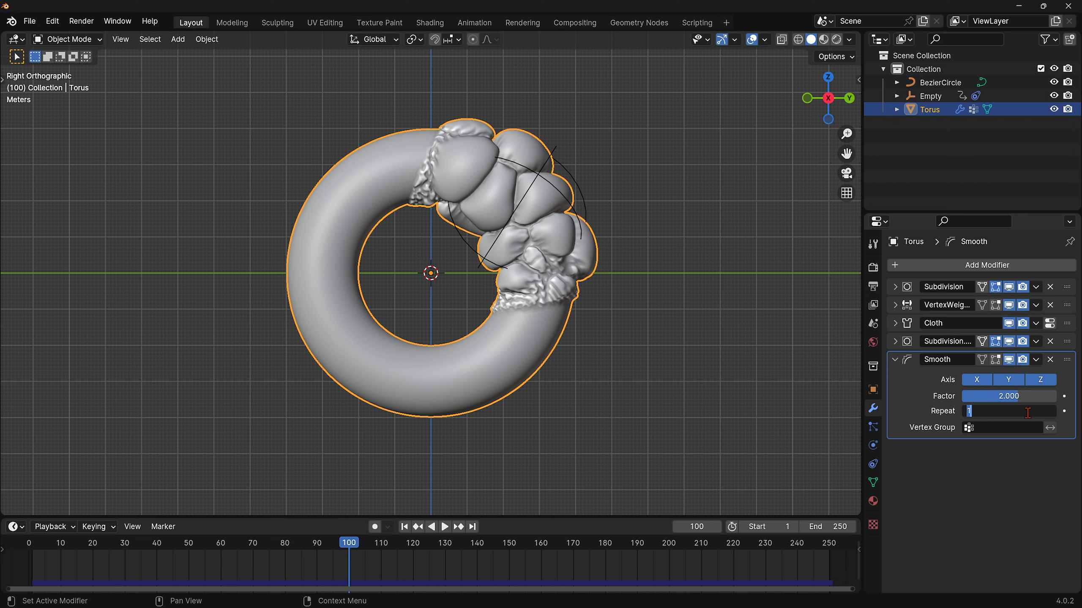
left_click(1027, 412)
type("2")
key("Return")
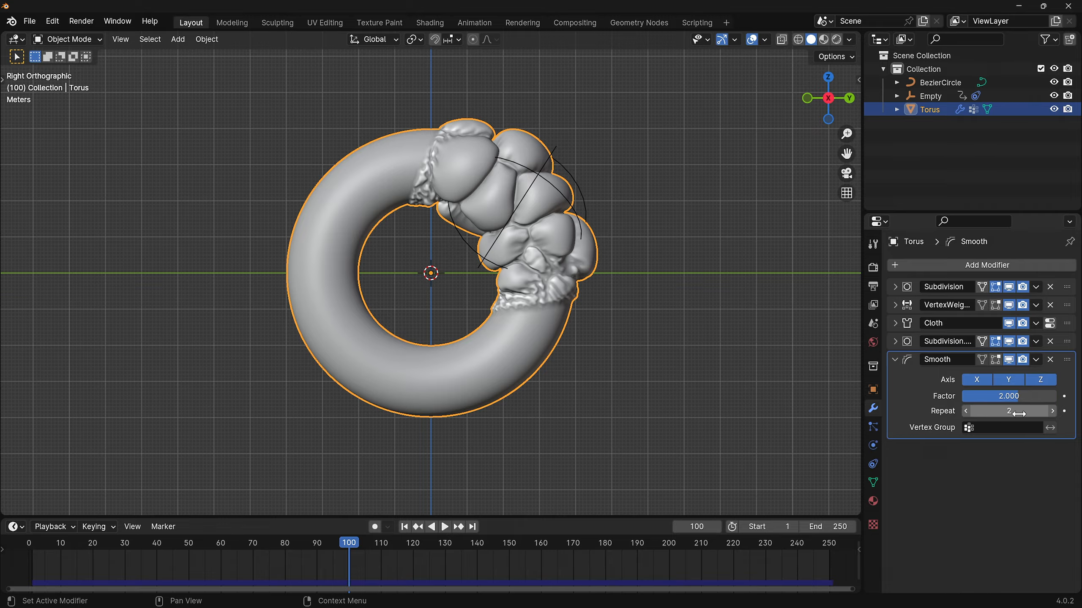
left_click(896, 360)
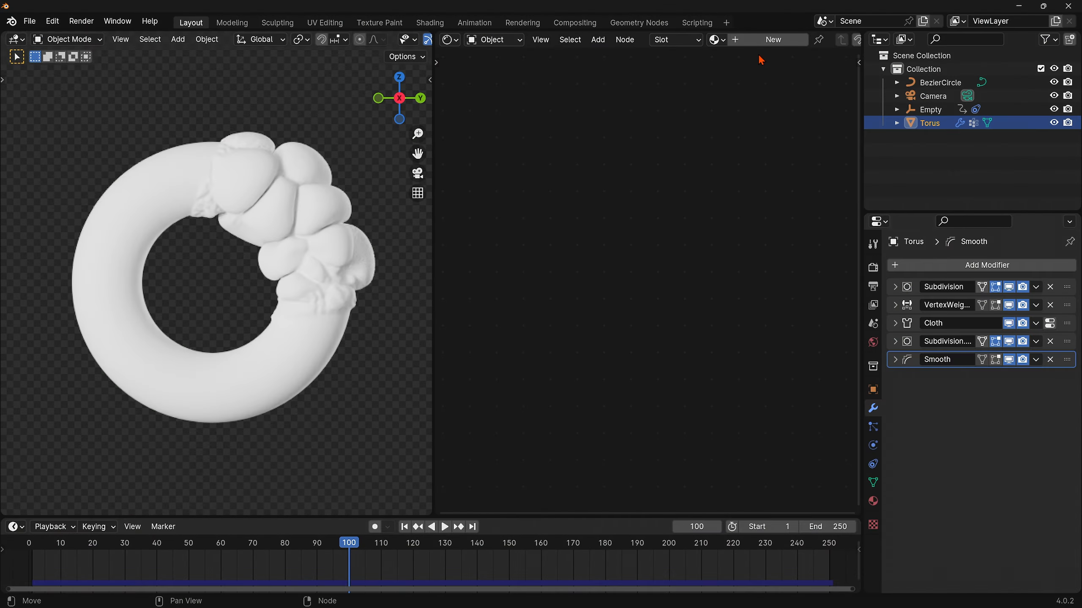
Create a new material for the torus and move the Principled BSDF node farther away from the Material Output node
left_click(763, 41)
scroll(640, 241, "up", 4)
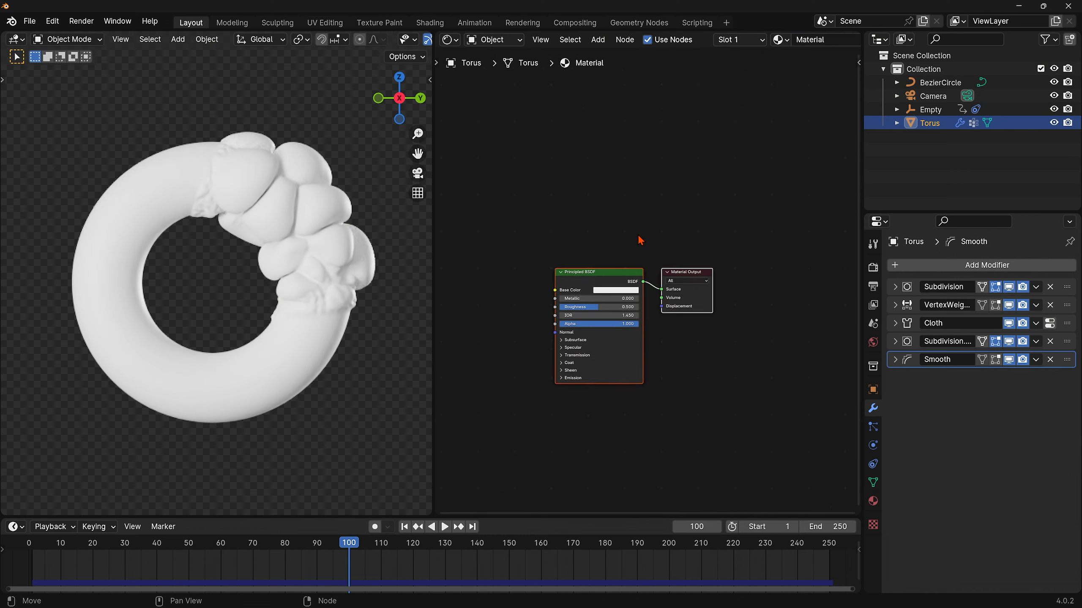
middle_click_drag(634, 235, 713, 211)
left_click_drag(659, 255, 567, 259)
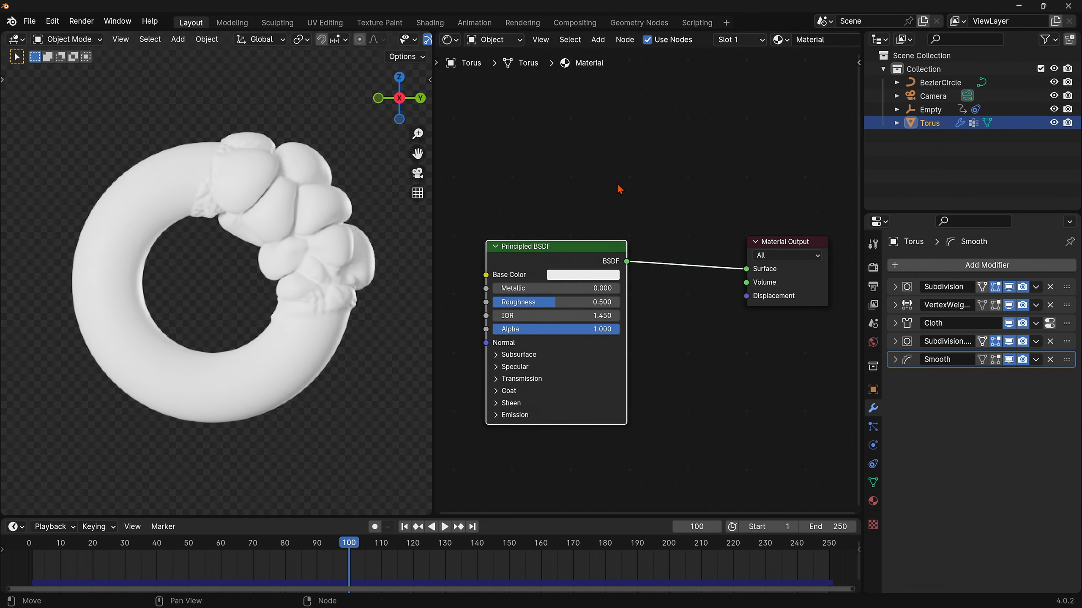
Add a Mix Shader node on the link between the Principled BSDF and the Material Output
key("shift+a")
left_click(621, 177)
type("mix")
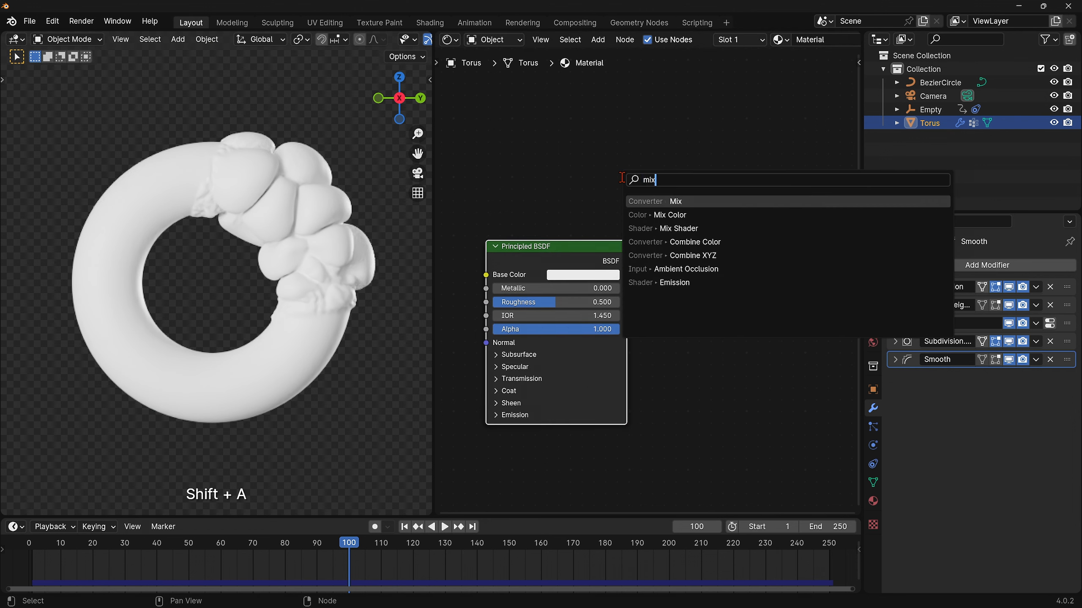
key("Down")
key("Down")
key("Return")
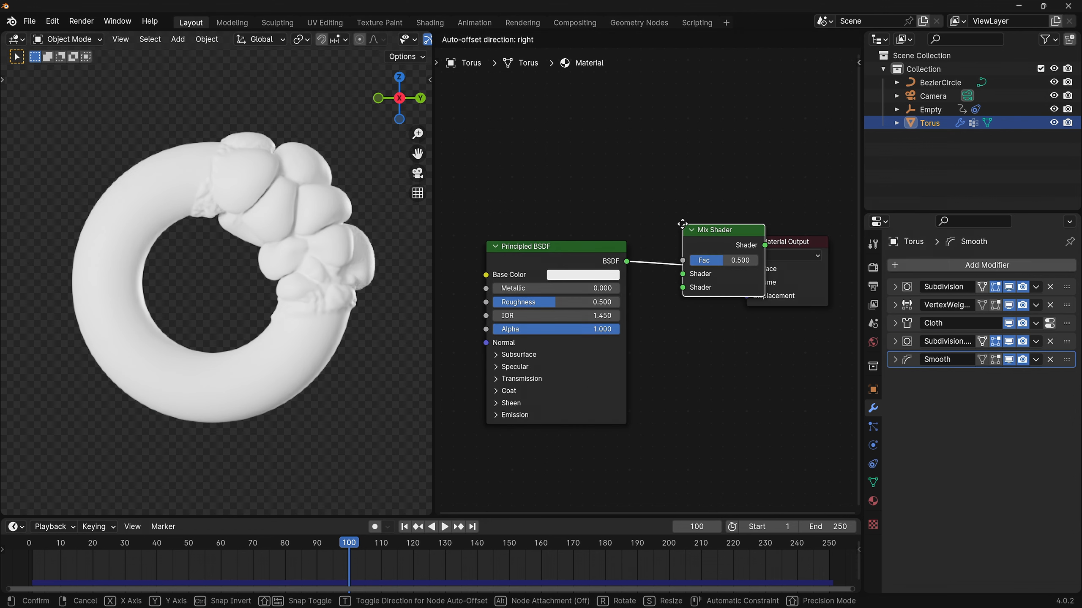
left_click(648, 232)
Add a Color Ramp node above the Principled BSDF and connect its Color output to the Mix Shader's Fac input
middle_click_drag(569, 200, 597, 204)
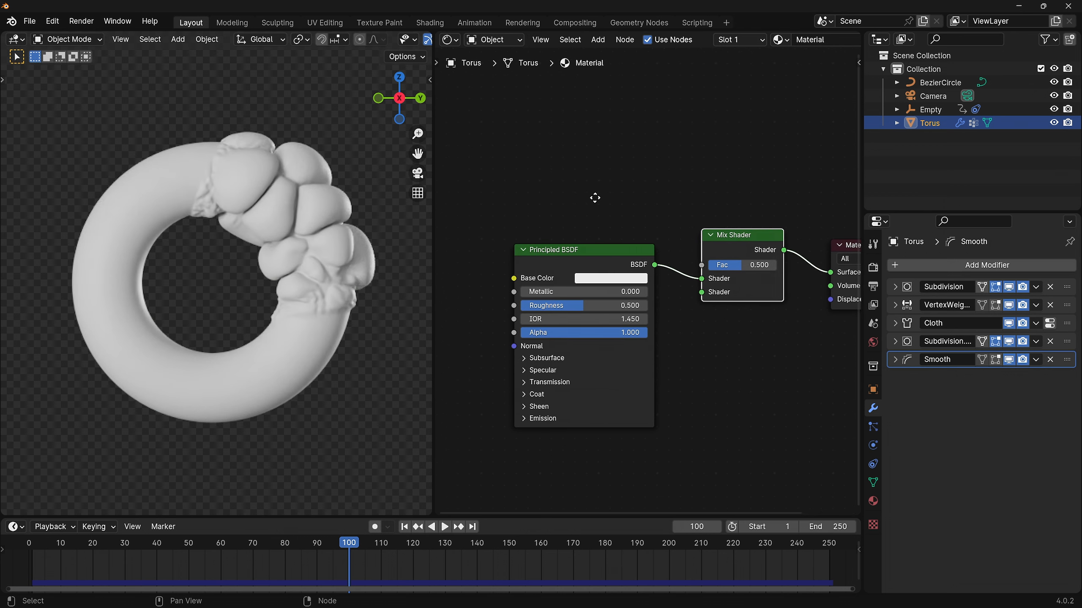
key("shift+a")
type("col")
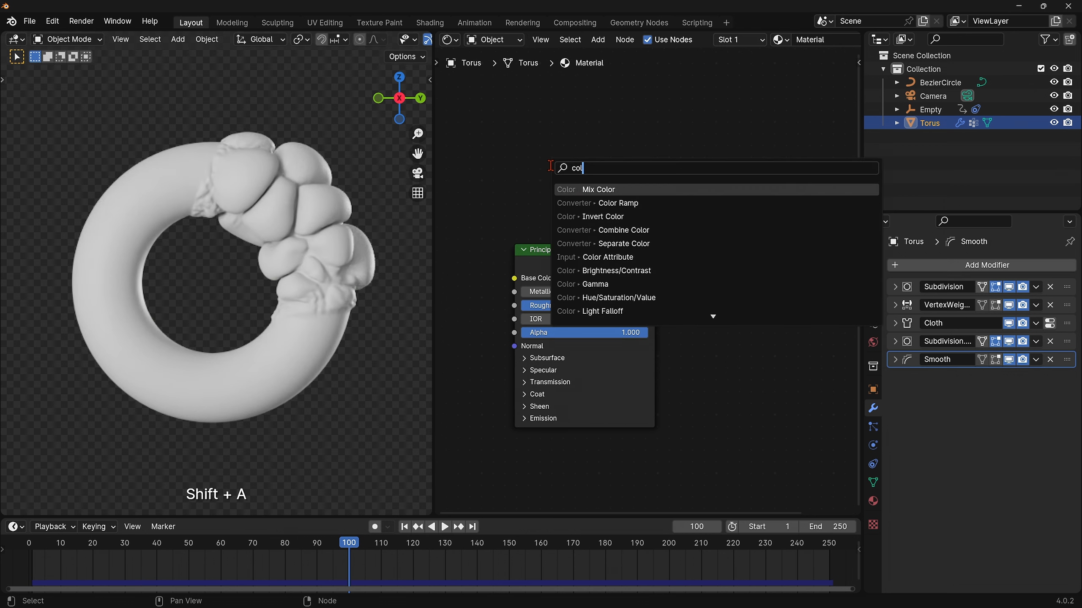
type("or")
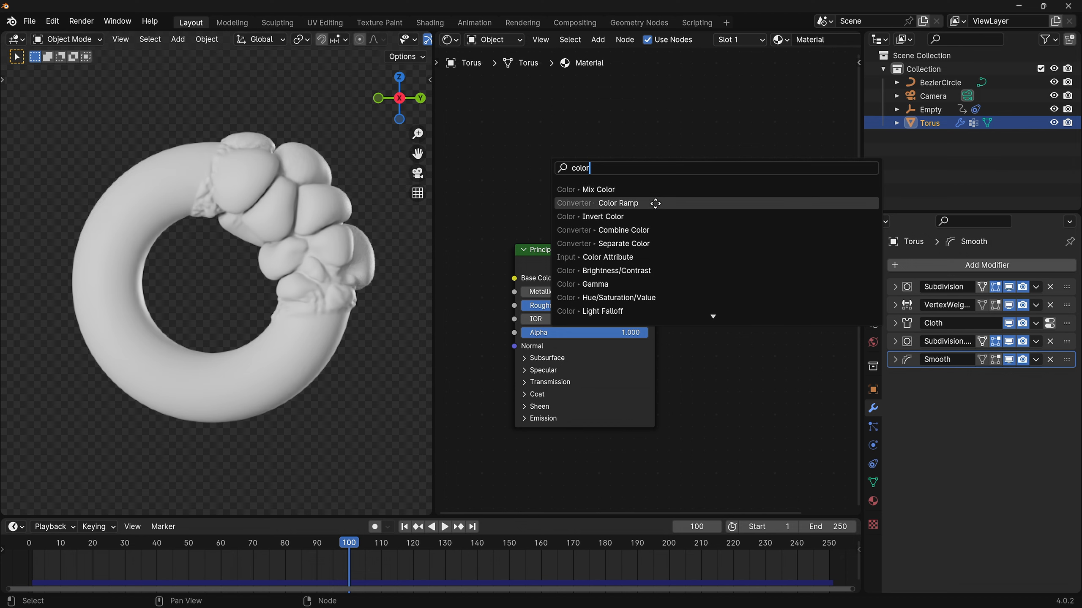
left_click(652, 203)
left_click(514, 108)
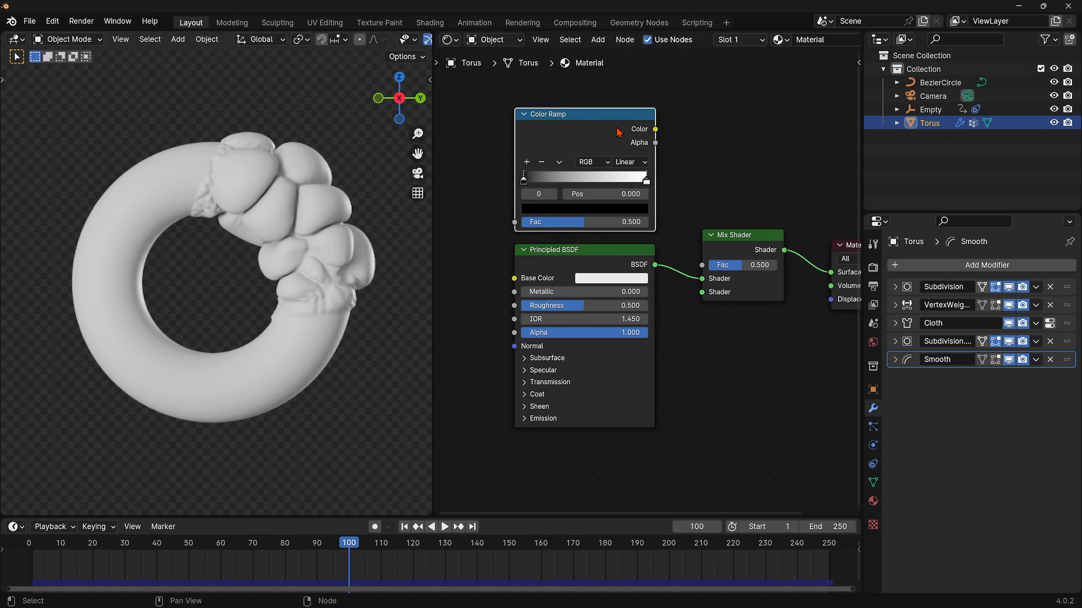
left_click_drag(654, 130, 701, 265)
Add an Ambient Occlusion node before the Color Ramp and connect its Color output to the ramp's Fac input
middle_click_drag(507, 234, 621, 214)
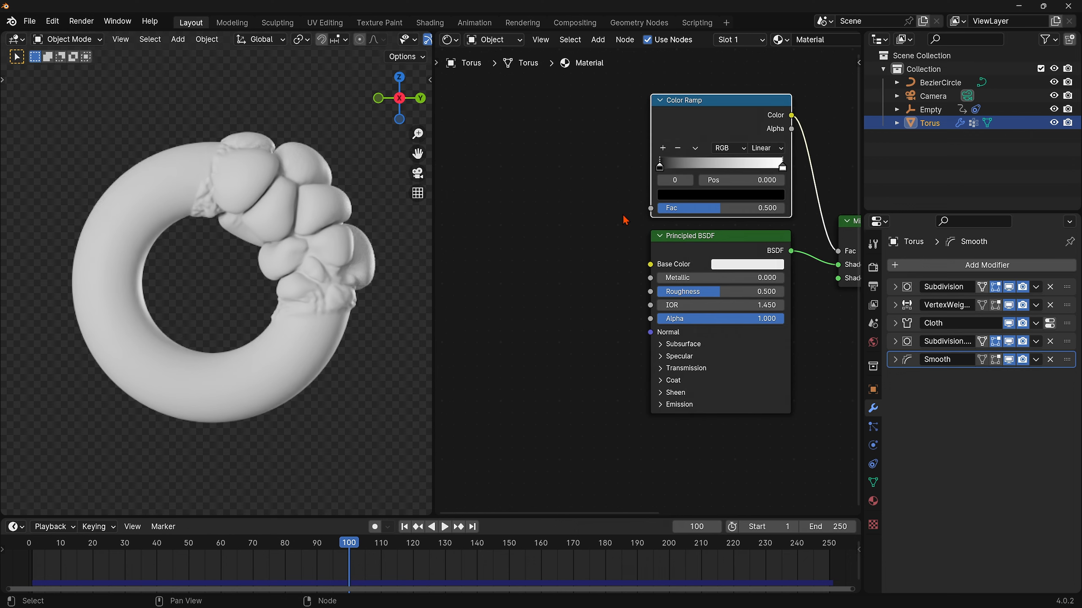
key("shift+a")
left_click(542, 169)
type("amb")
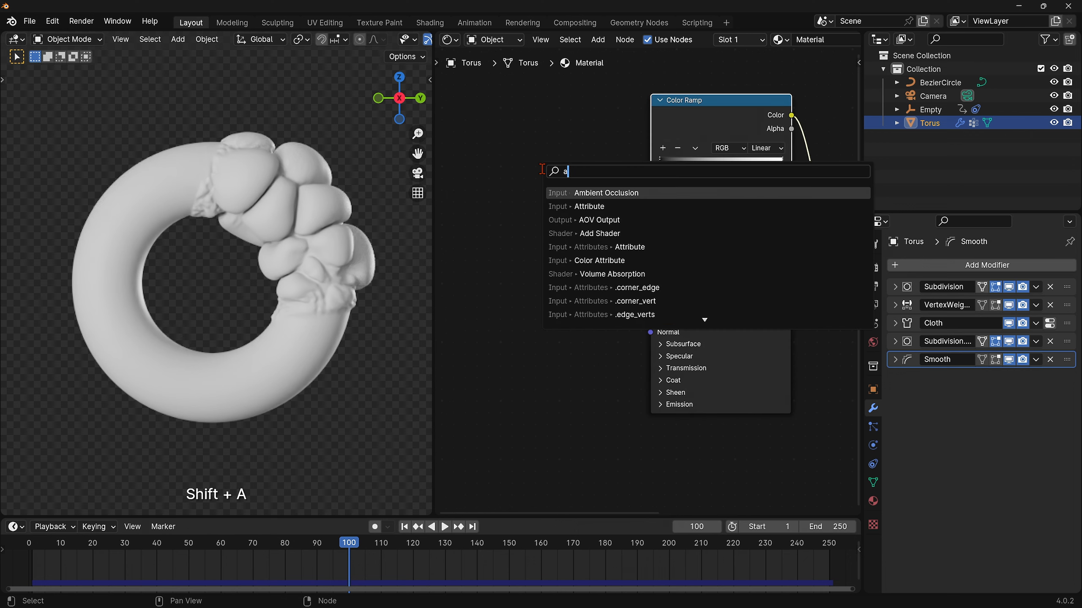
left_click(617, 193)
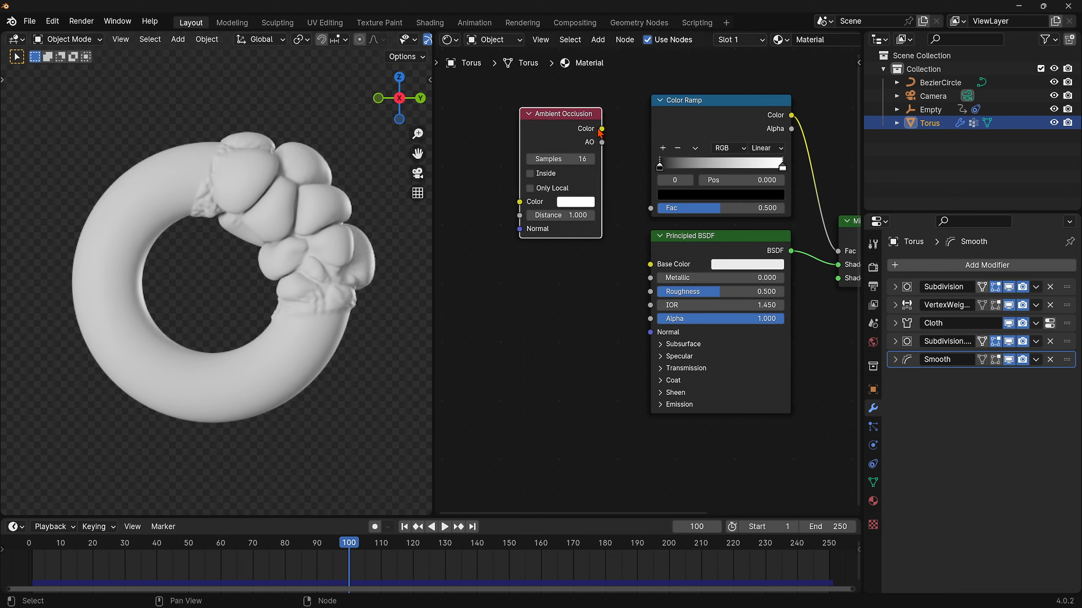
left_click_drag(602, 130, 650, 208)
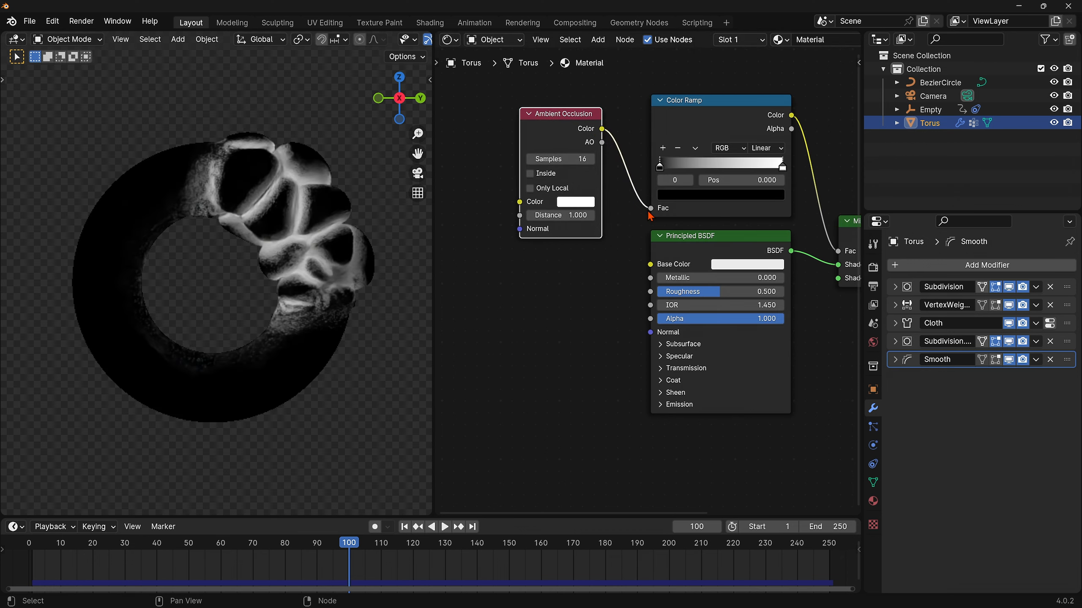
Duplicate the Principled BSDF, place the copy below the original and connect it to the Mix Shader's second Shader input
middle_click_drag(798, 412, 687, 322)
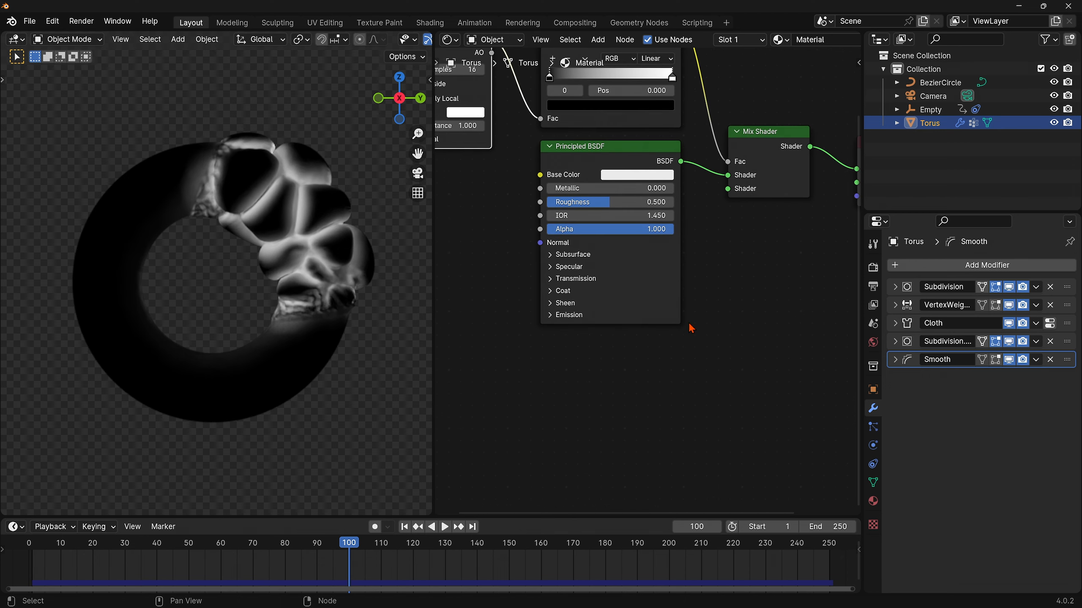
left_click(605, 154)
key("shift+d")
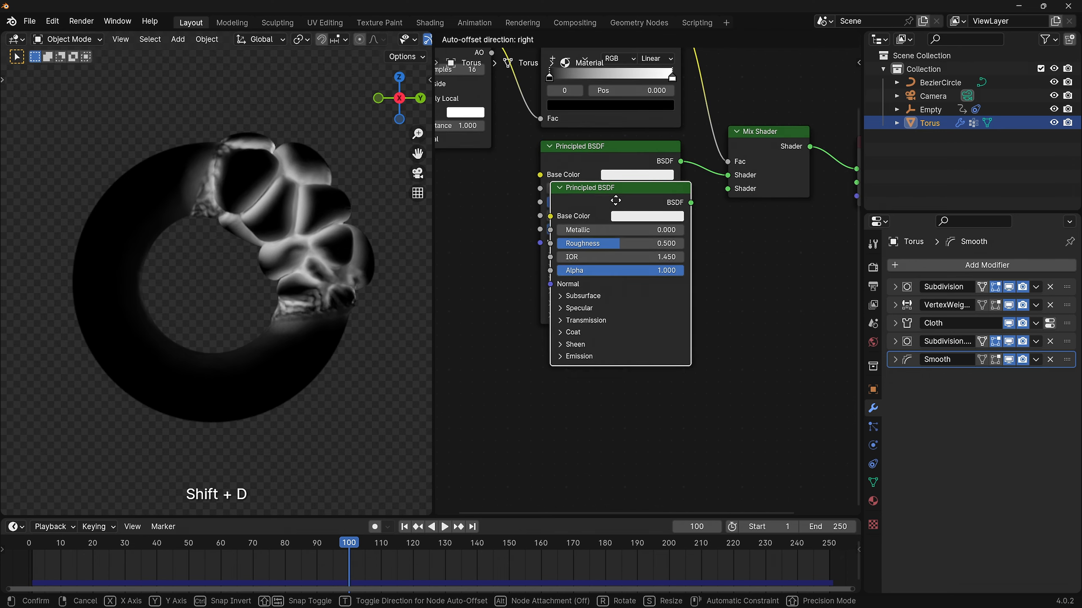
left_click(606, 357)
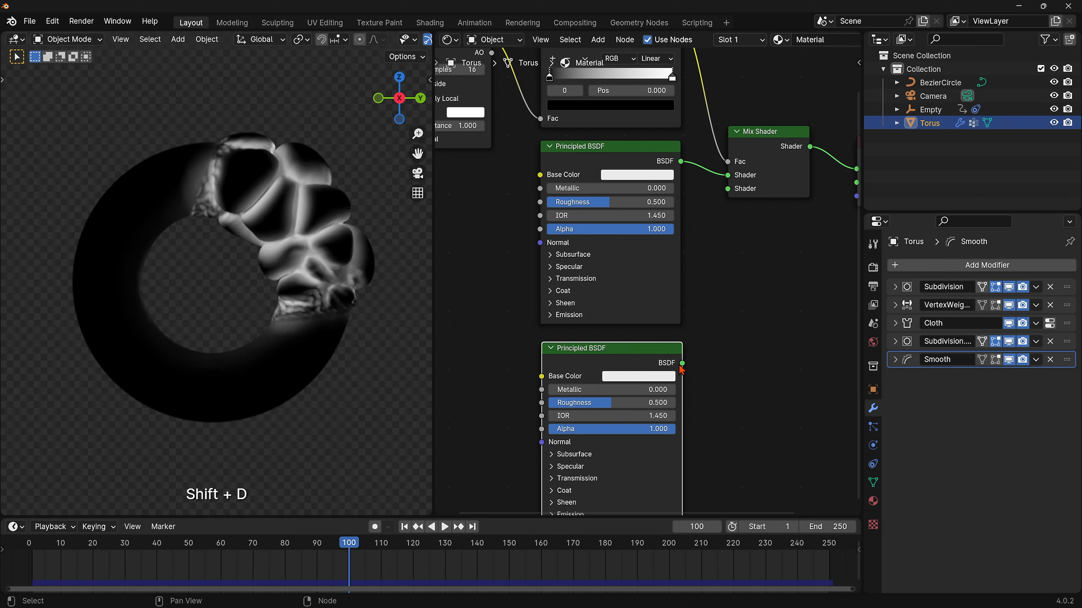
left_click_drag(682, 363, 727, 188)
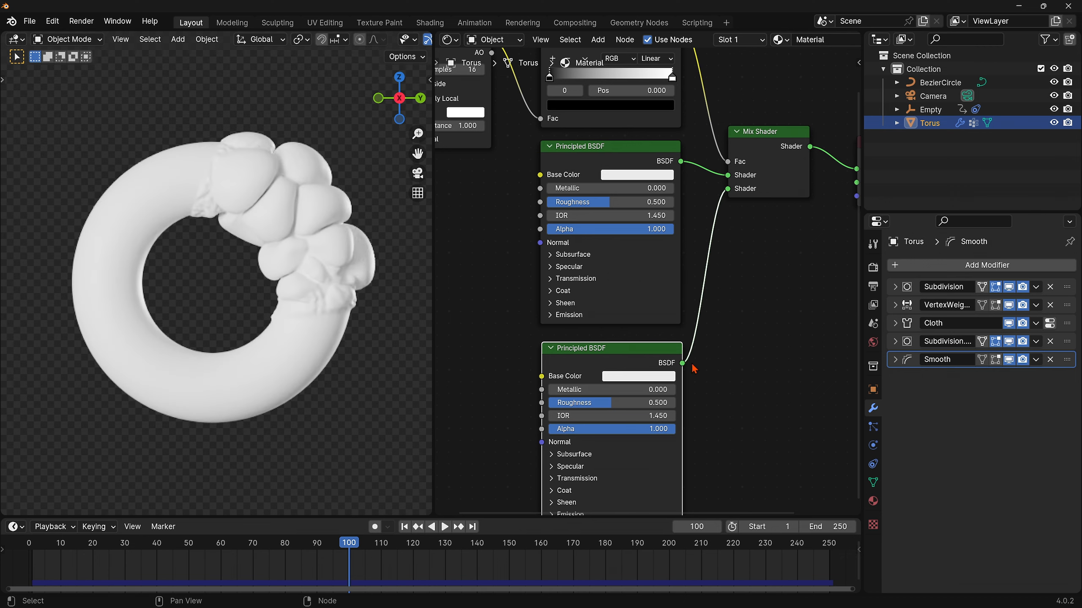
Darken the duplicated Principled BSDF's Base Color to near black, hex 0E0E0E
middle_click_drag(680, 404, 762, 259)
scroll(763, 259, "up", 5)
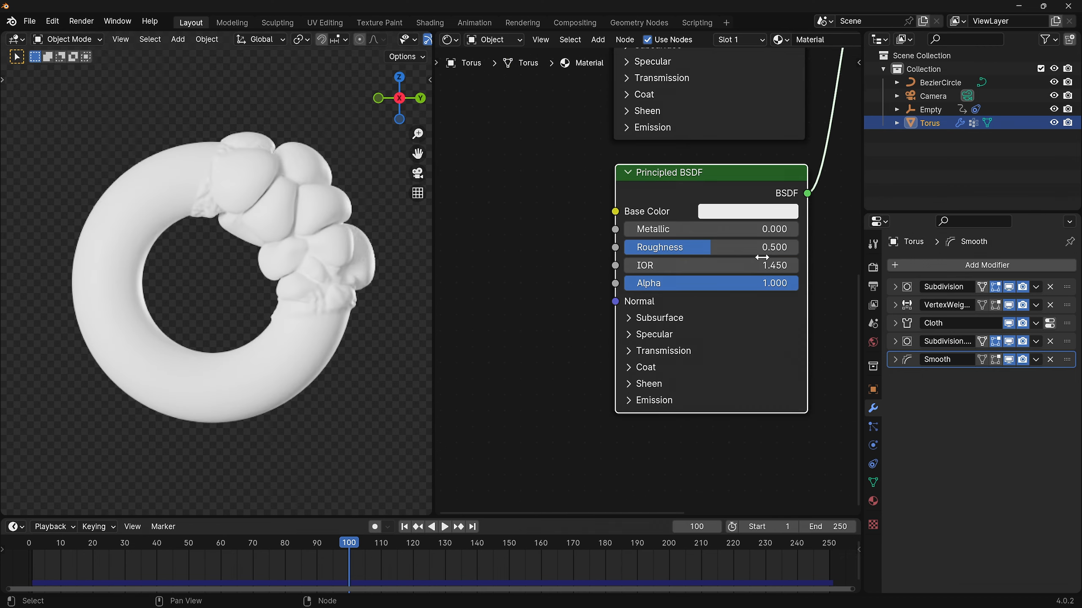
left_click(769, 206)
scroll(775, 274, "down", 15, "ctrl")
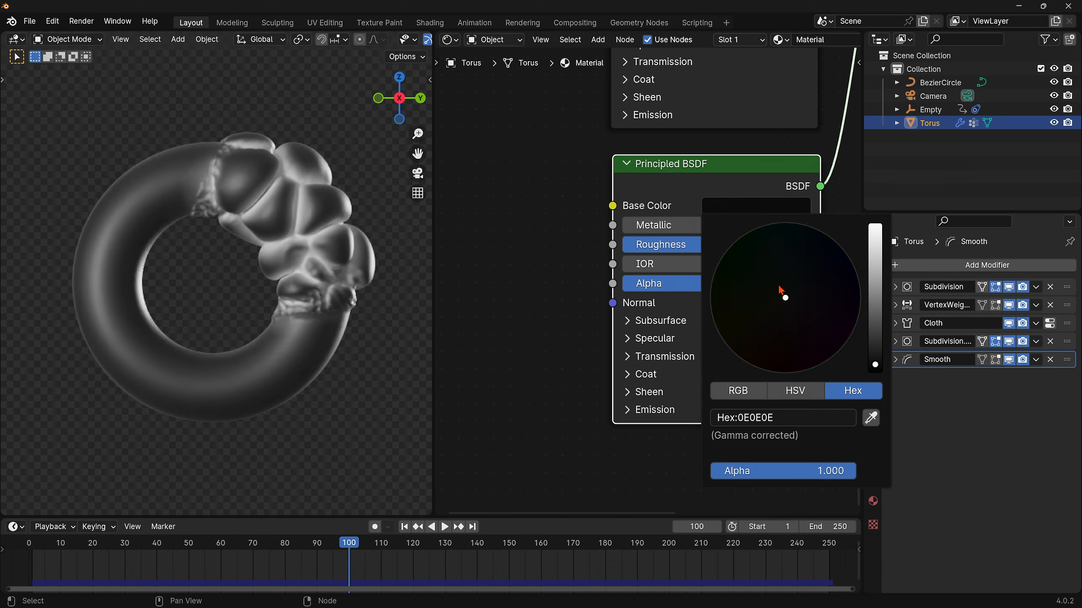
Add a Bump node before the dark Principled BSDF and connect its Normal output to the shader's Normal input
middle_click_drag(579, 280, 672, 279)
key("shift+a")
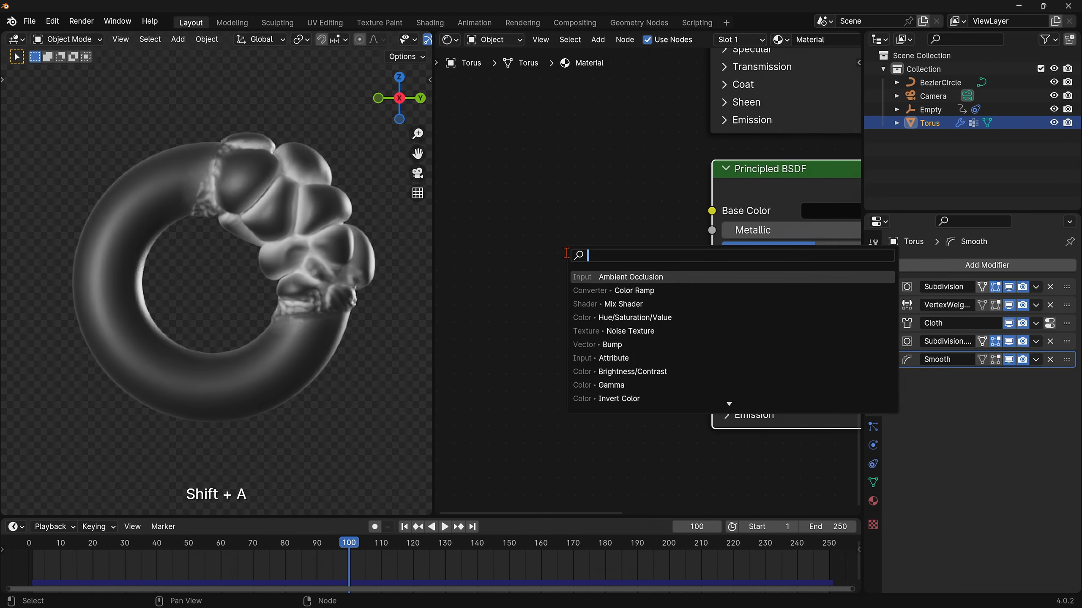
type("bump")
key("Return")
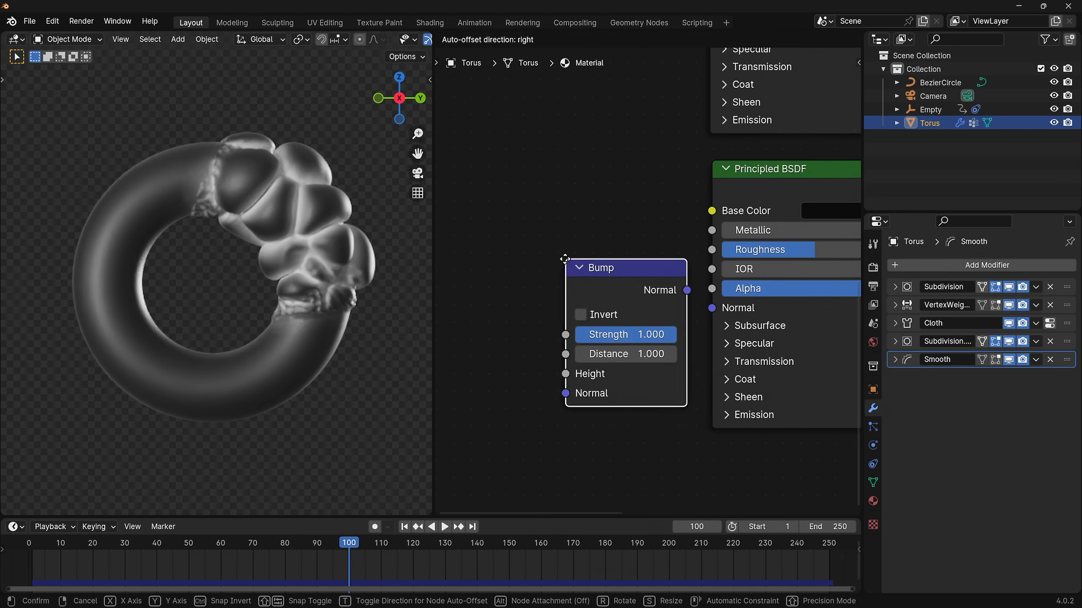
left_click(504, 213)
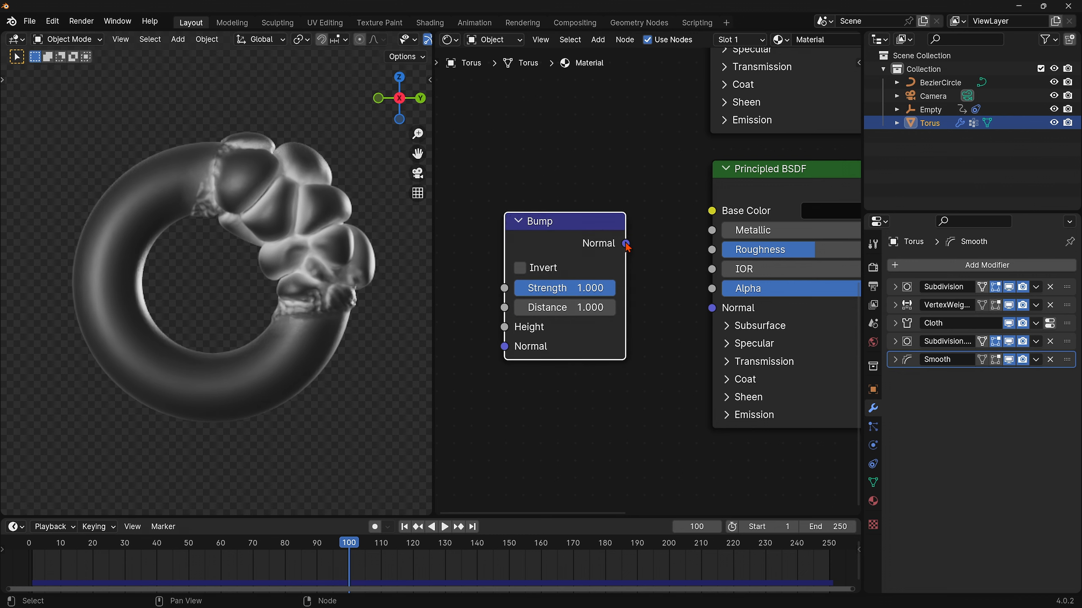
left_click_drag(625, 243, 711, 307)
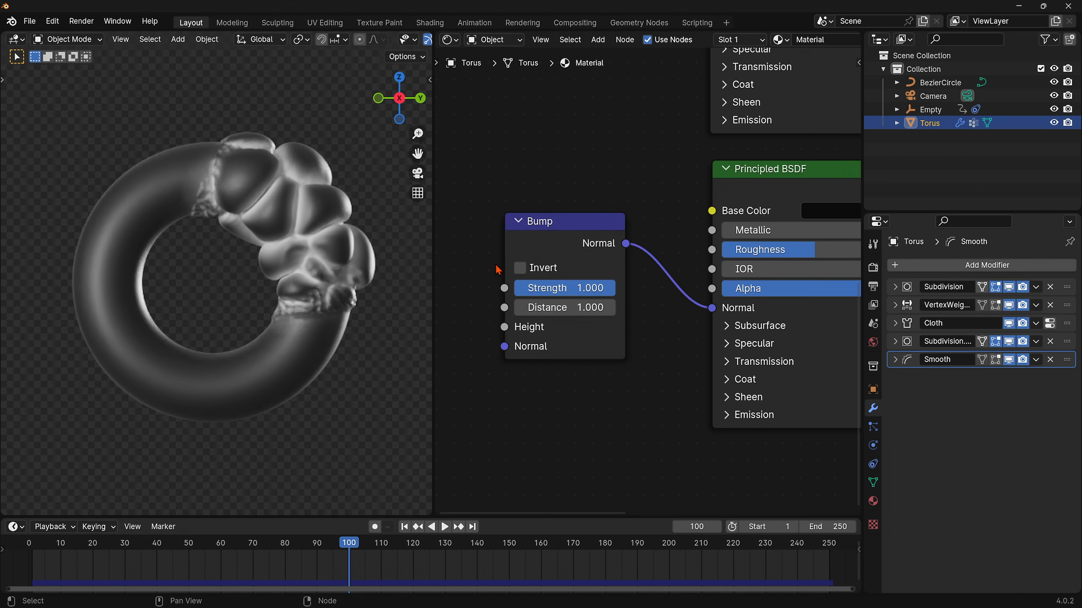
Add a Noise Texture node before the Bump node and connect its Fac output to the Bump's Height input
middle_click_drag(497, 269, 676, 259)
key("shift+a")
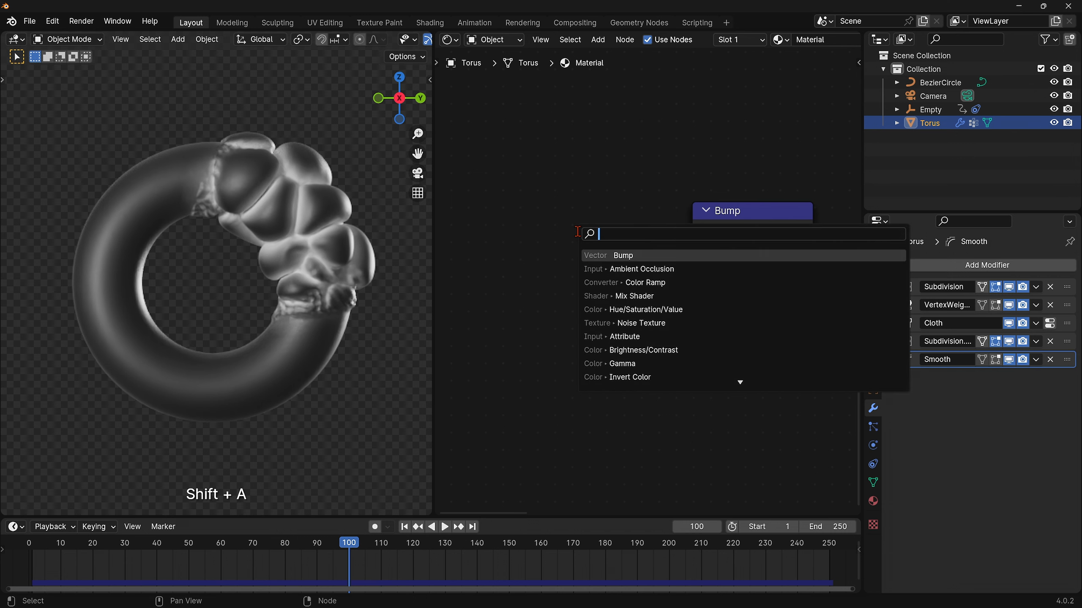
type("no")
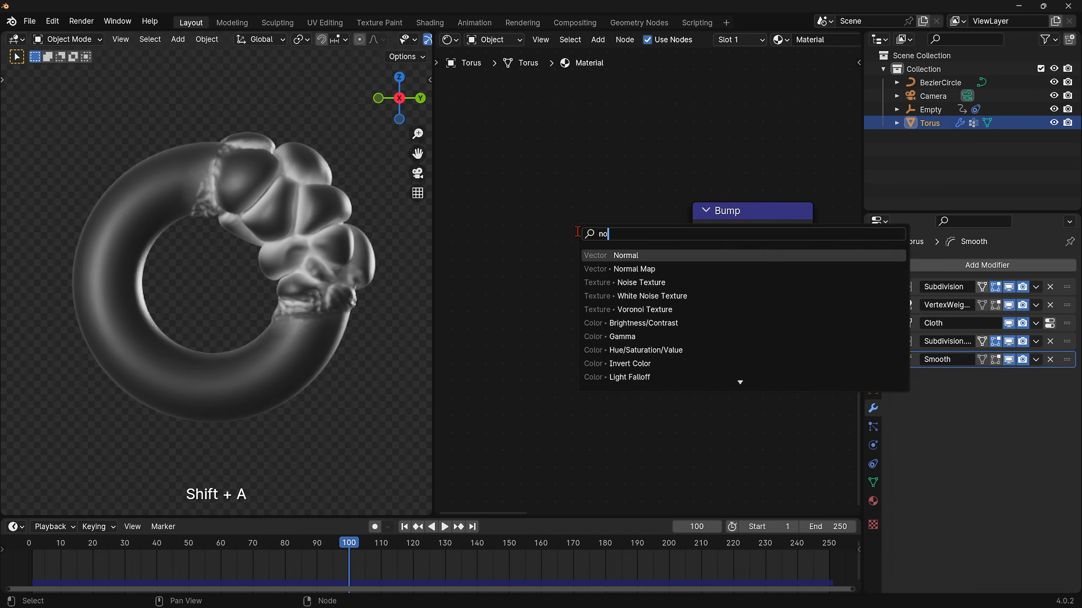
type("is")
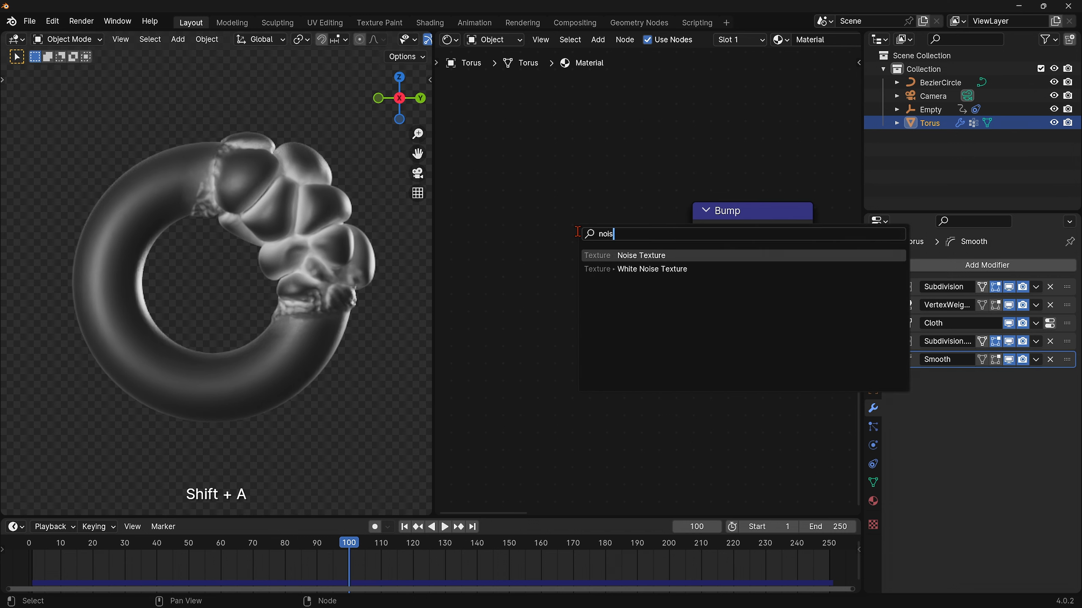
left_click(649, 253)
left_click(524, 203)
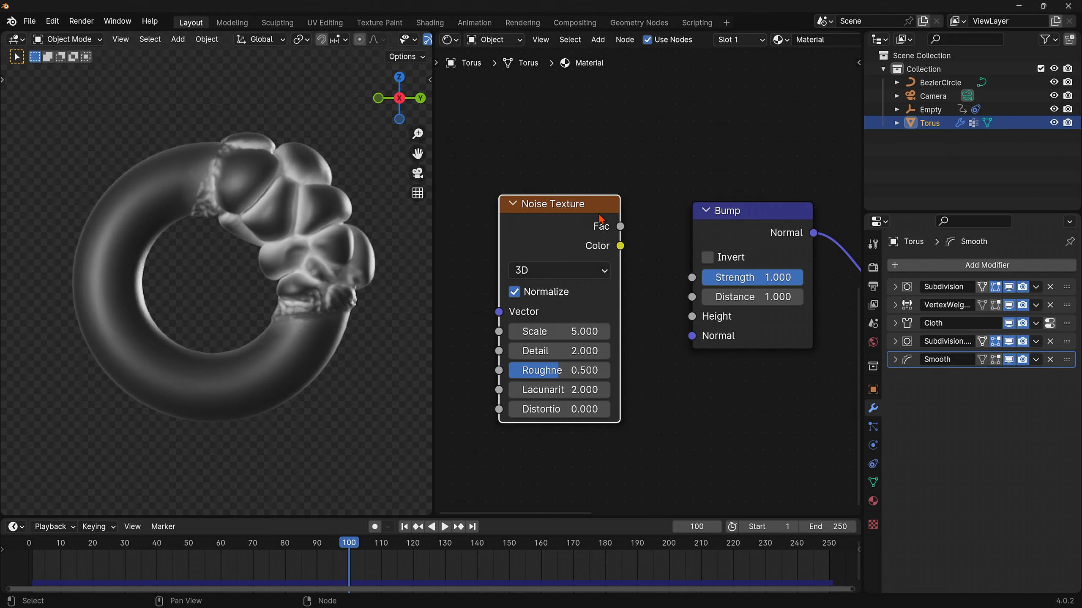
mouse_move(621, 226)
left_mouse_down()
mouse_move(682, 280)
mouse_move(692, 316)
left_mouse_up()
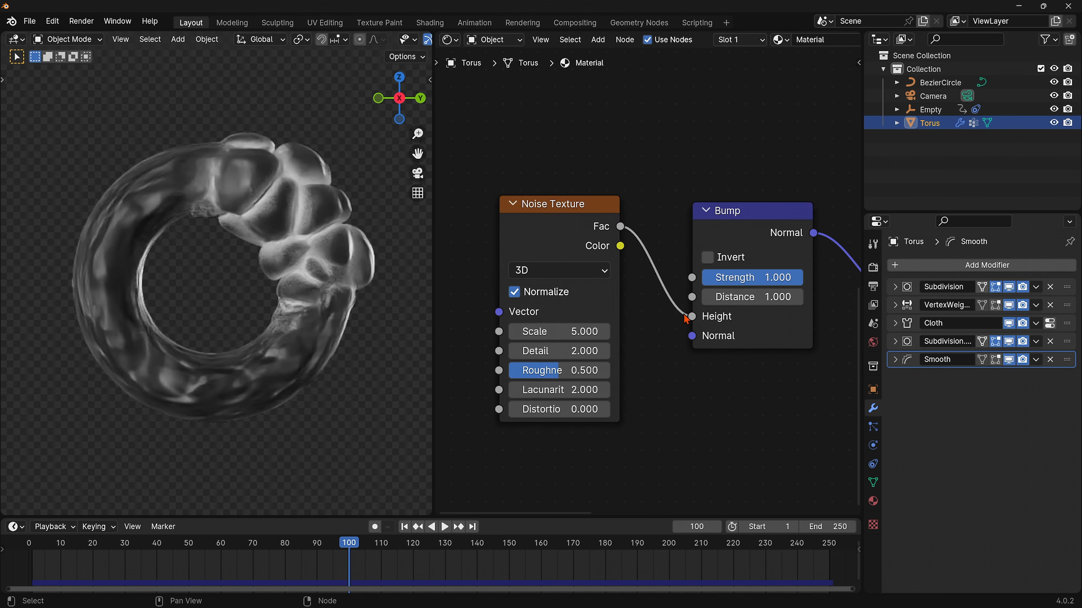
Add Texture Coordinate and Mapping nodes to the Noise Texture, and feed the Mapping vector from the Object output
middle_click_drag(491, 249, 702, 248)
left_click(736, 231)
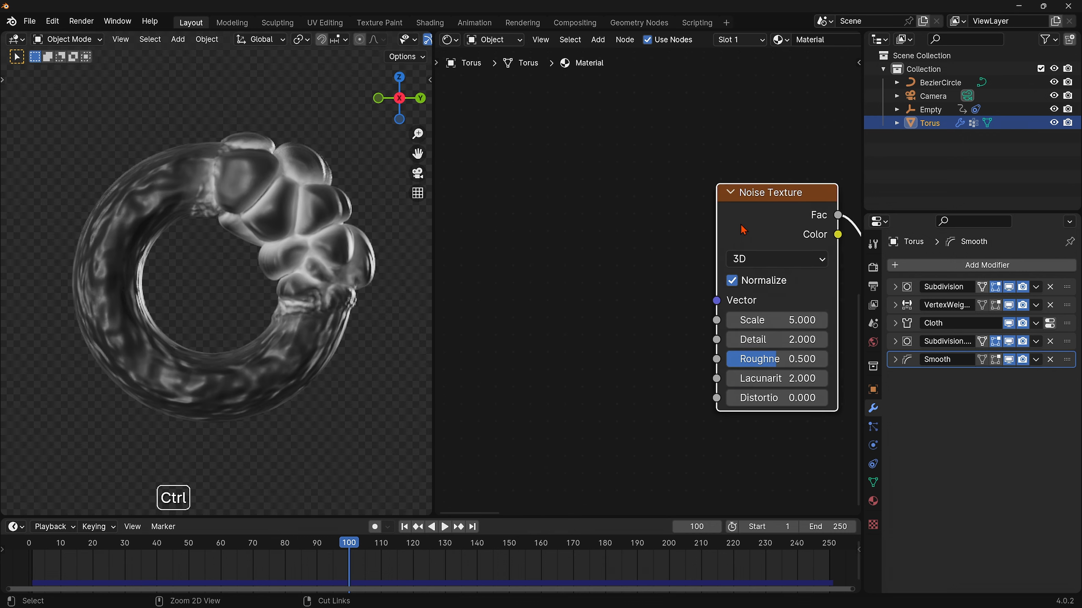
key("ctrl+t")
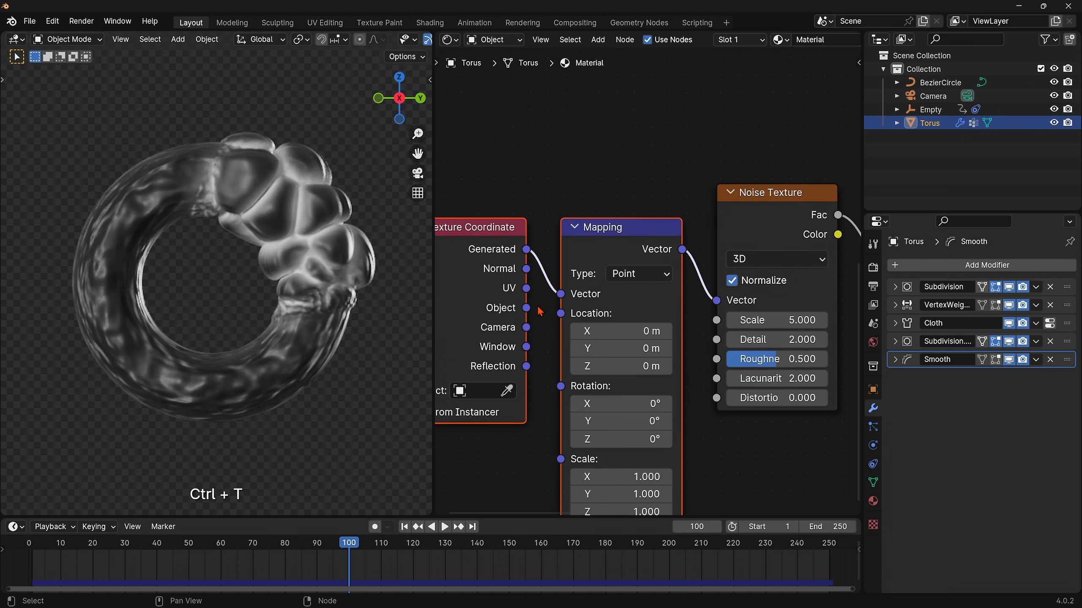
left_click_drag(526, 308, 560, 294)
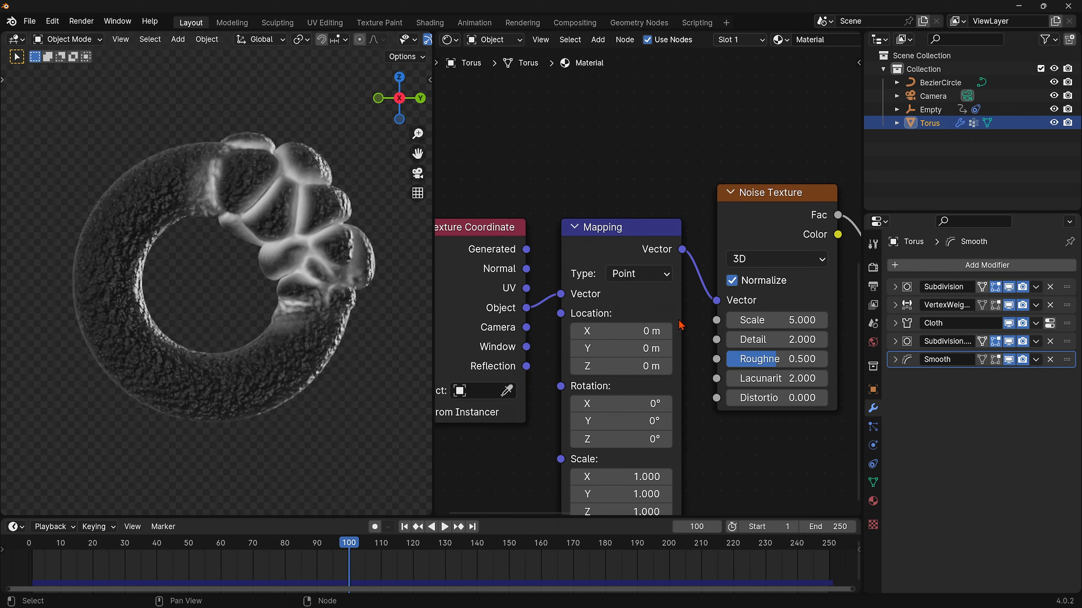
Set the Noise Texture's Scale to 35 and its Distortion to 1
middle_click_drag(812, 289, 658, 262)
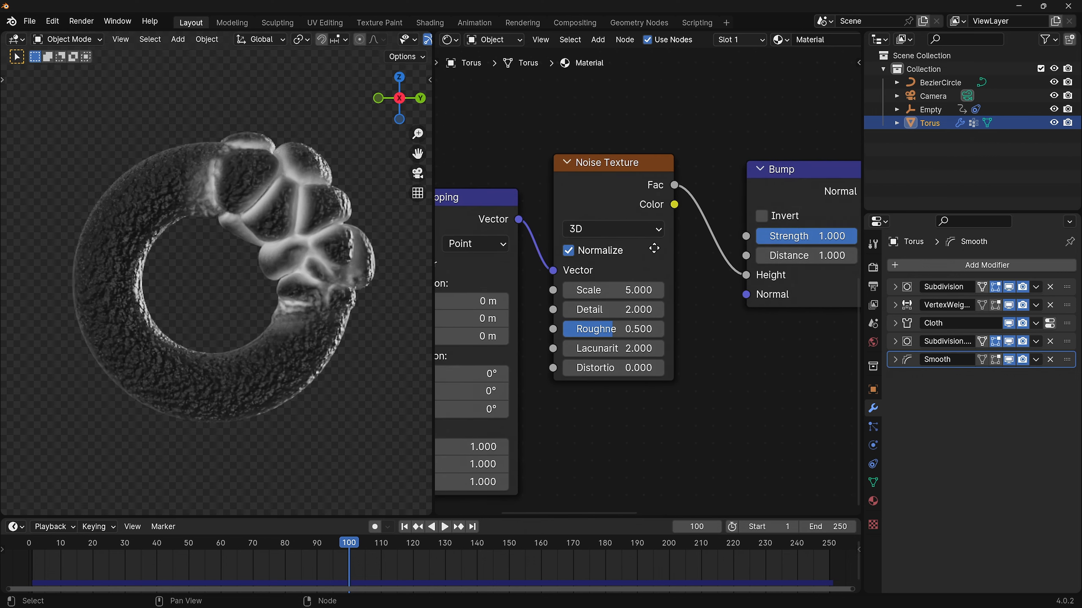
left_click(620, 283)
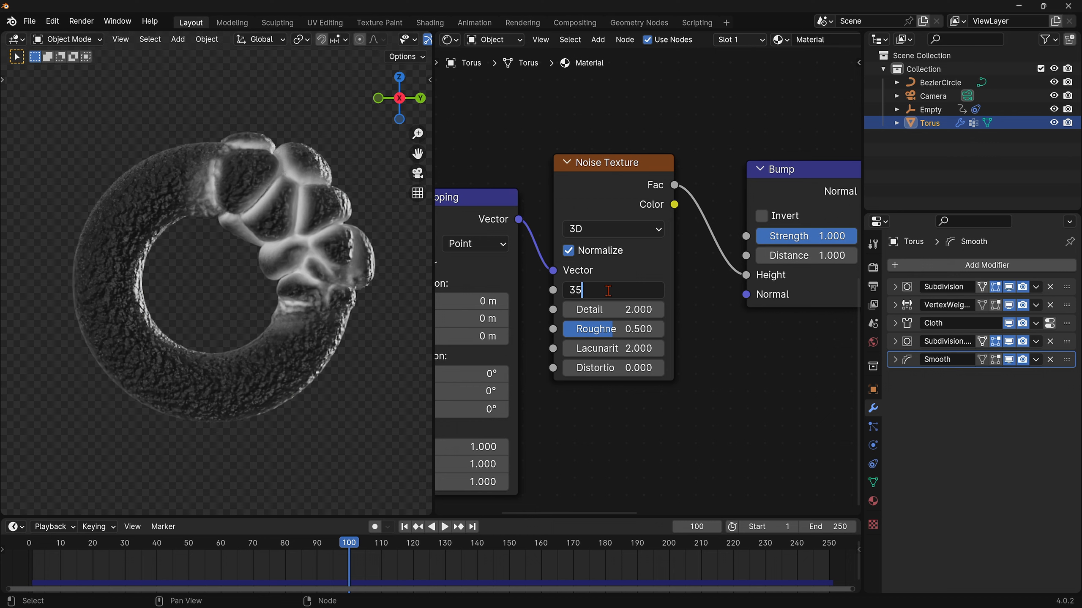
type("35")
key("Return")
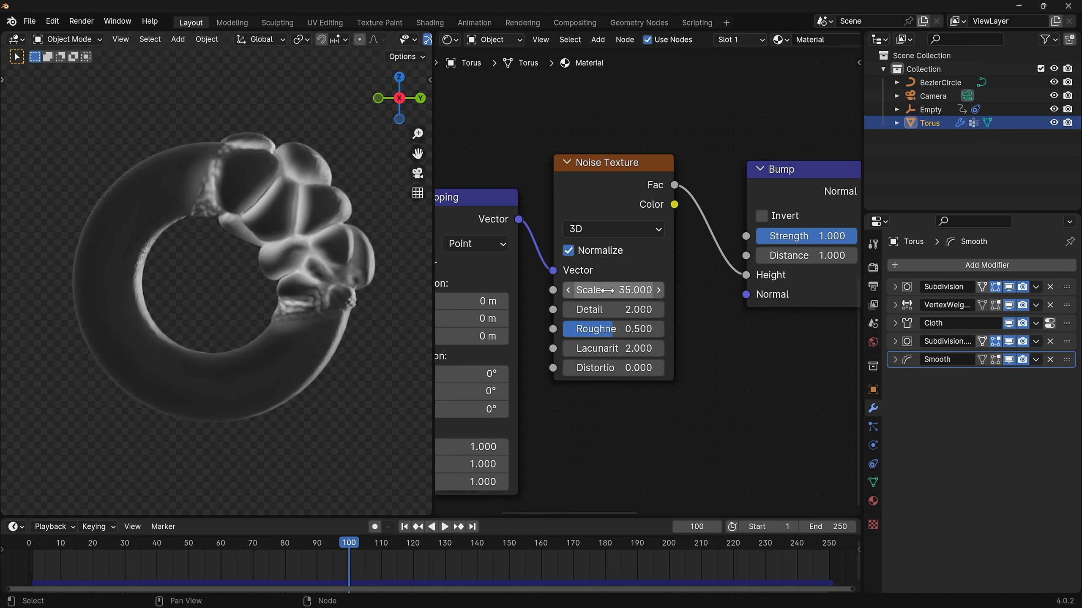
left_click(607, 368)
type("1")
key("Return")
Set the Bump node's Strength to 0.2 and inspect the torus surface up close
middle_click_drag(723, 344, 592, 386)
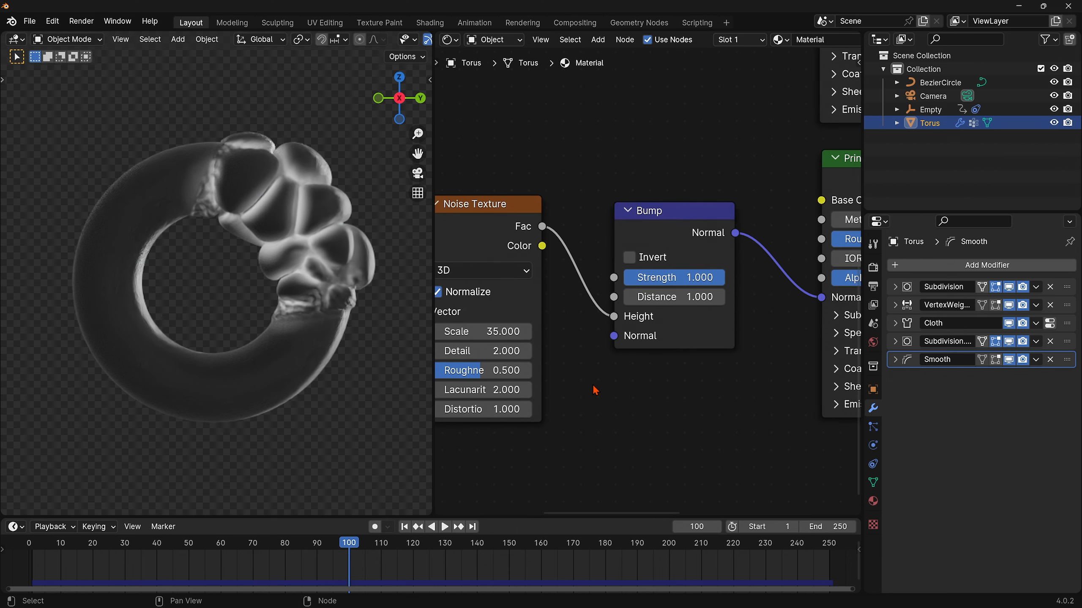
left_click(665, 278)
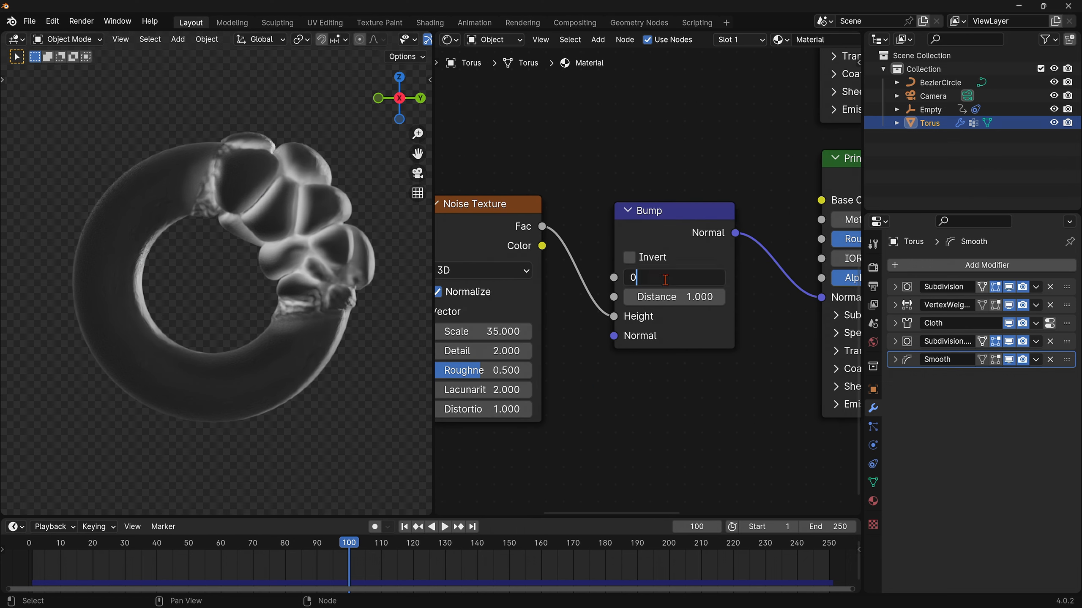
key("Return")
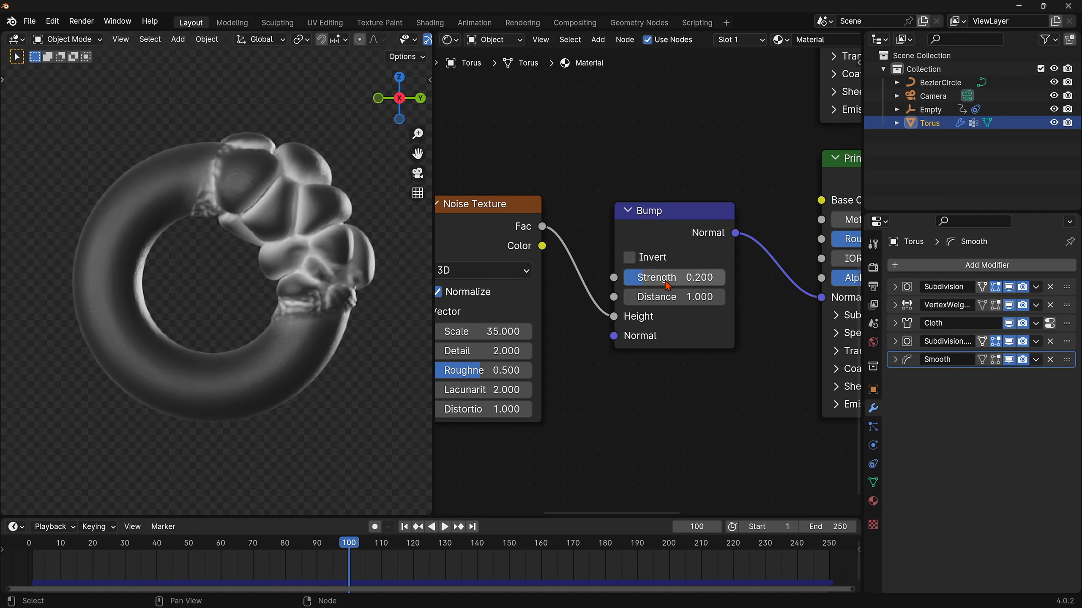
scroll(154, 274, "up", 7)
middle_click_drag(154, 274, 257, 295, "shift")
scroll(291, 305, "up", 6)
scroll(291, 305, "down", 12)
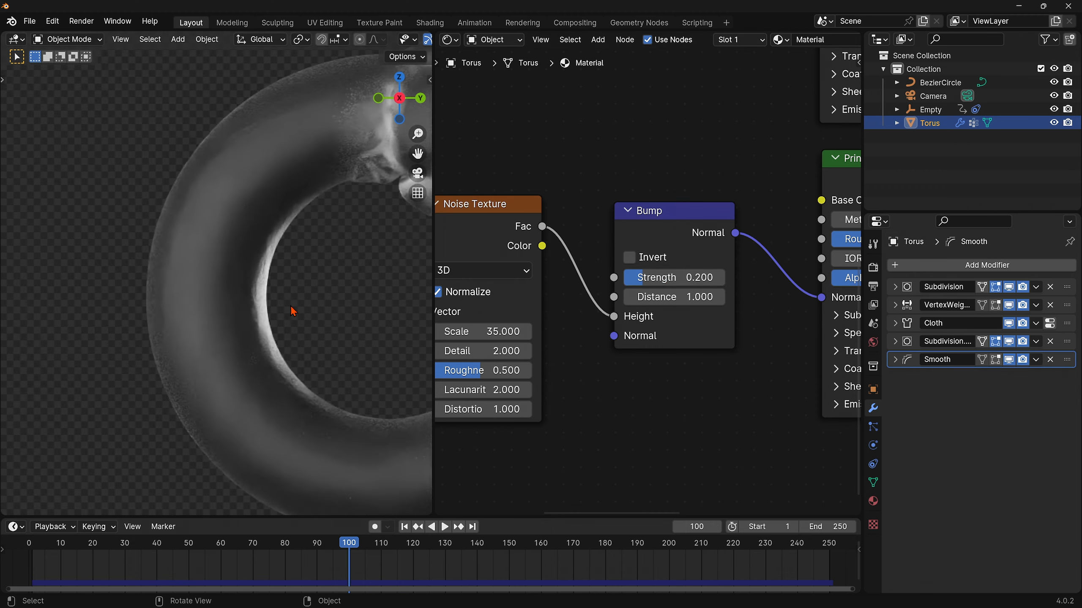
Enable Inside on the Ambient Occlusion node and set its Samples to 32
middle_click_drag(363, 309, 259, 300, "shift")
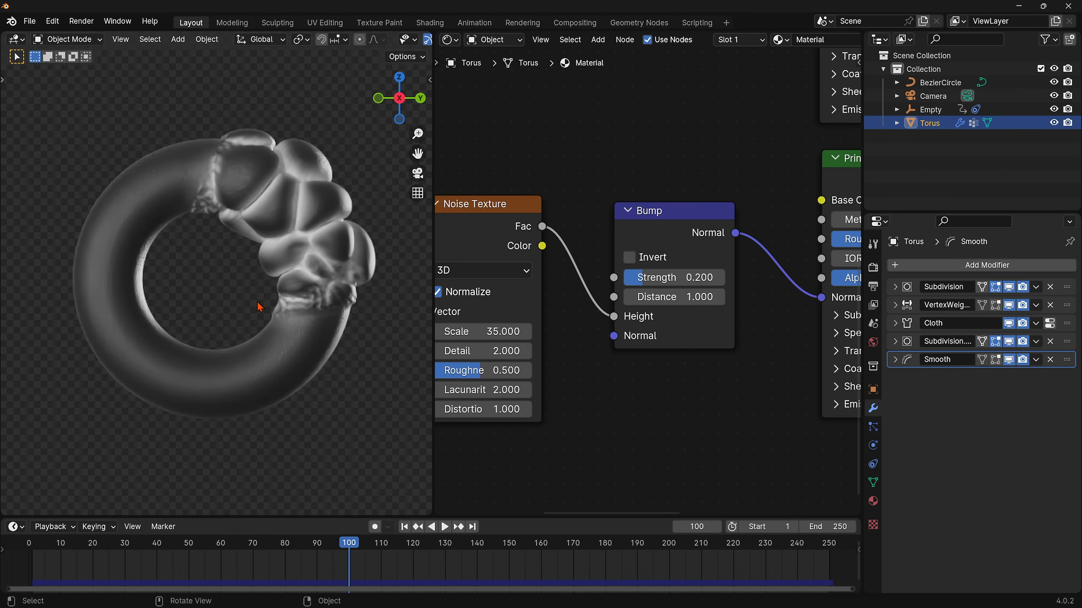
scroll(726, 362, "down", 4)
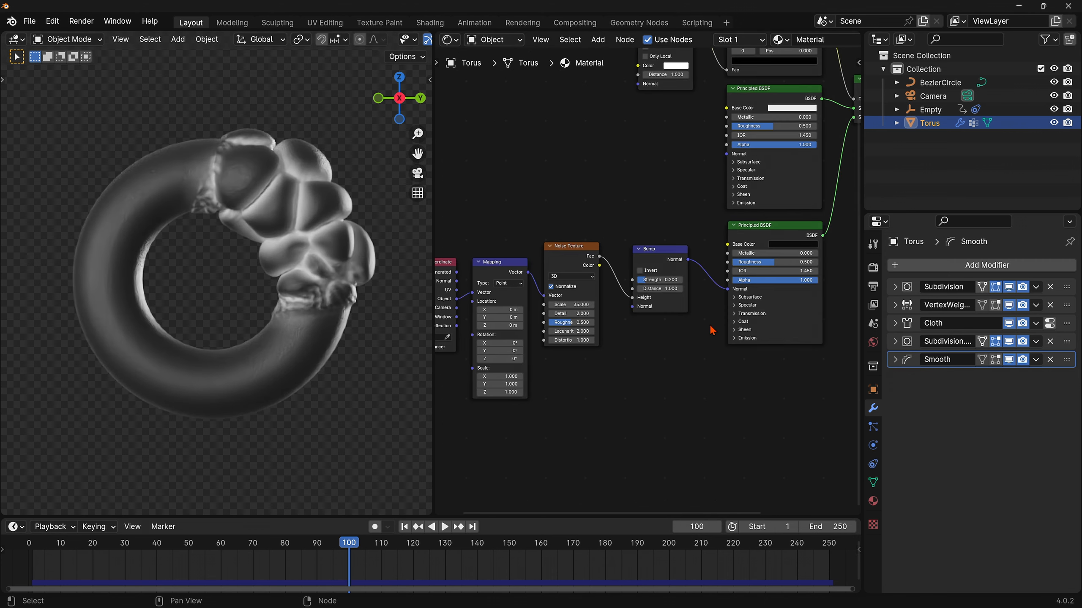
middle_click_drag(679, 190, 632, 345)
scroll(619, 426, "up", 5)
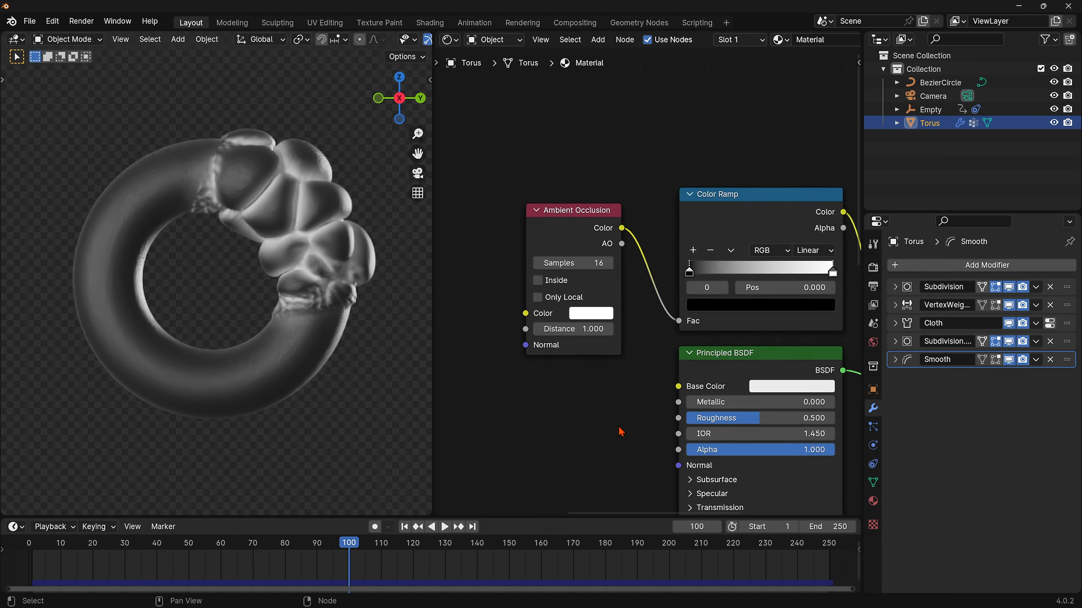
middle_click_drag(619, 426, 656, 420)
scroll(656, 420, "up", 2)
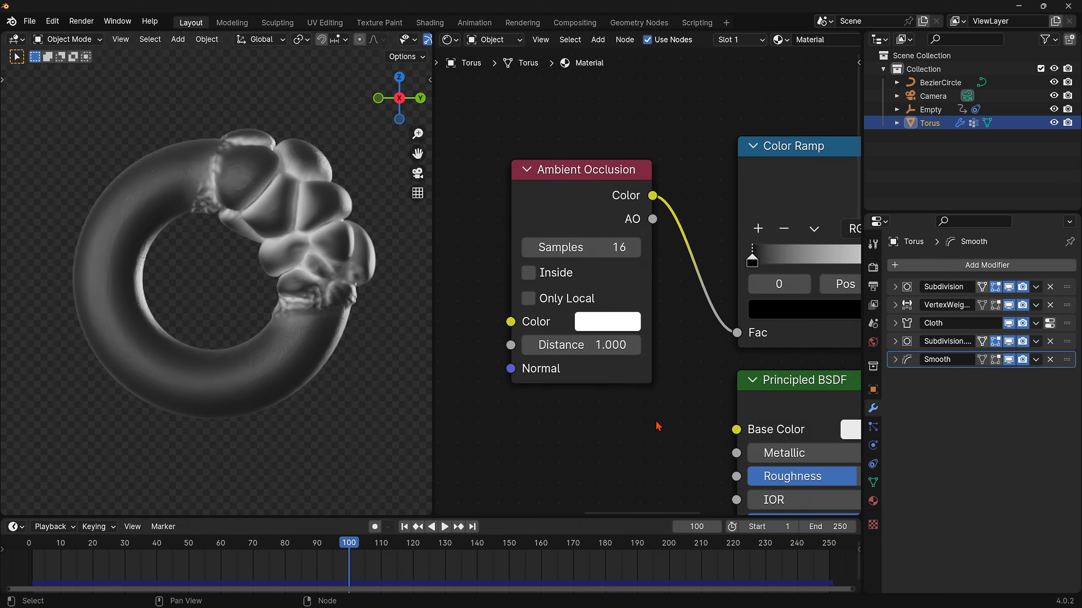
left_click(528, 273)
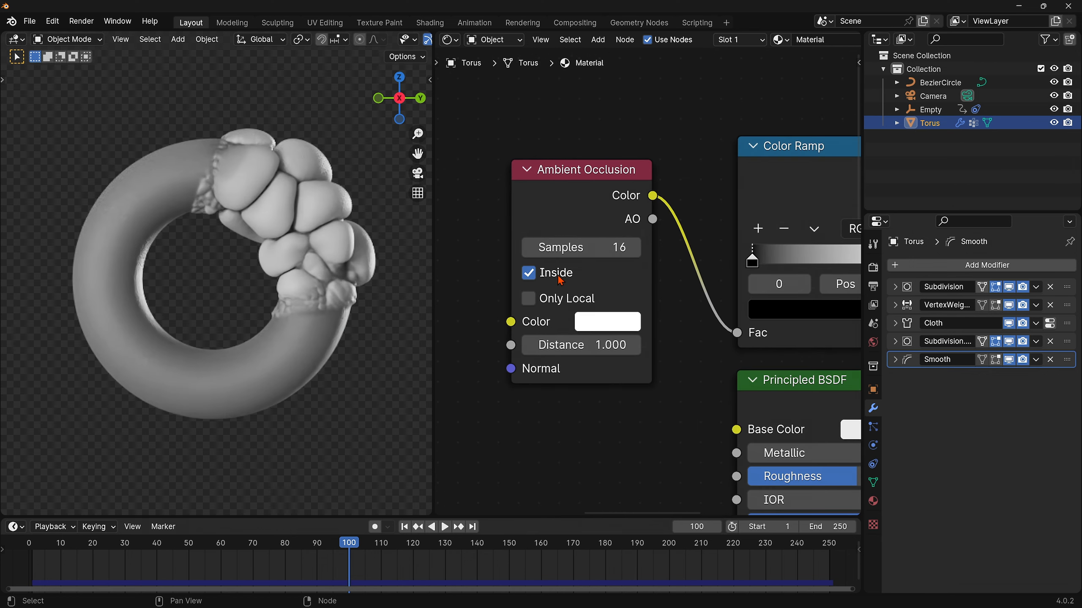
left_click(591, 250)
key("Return")
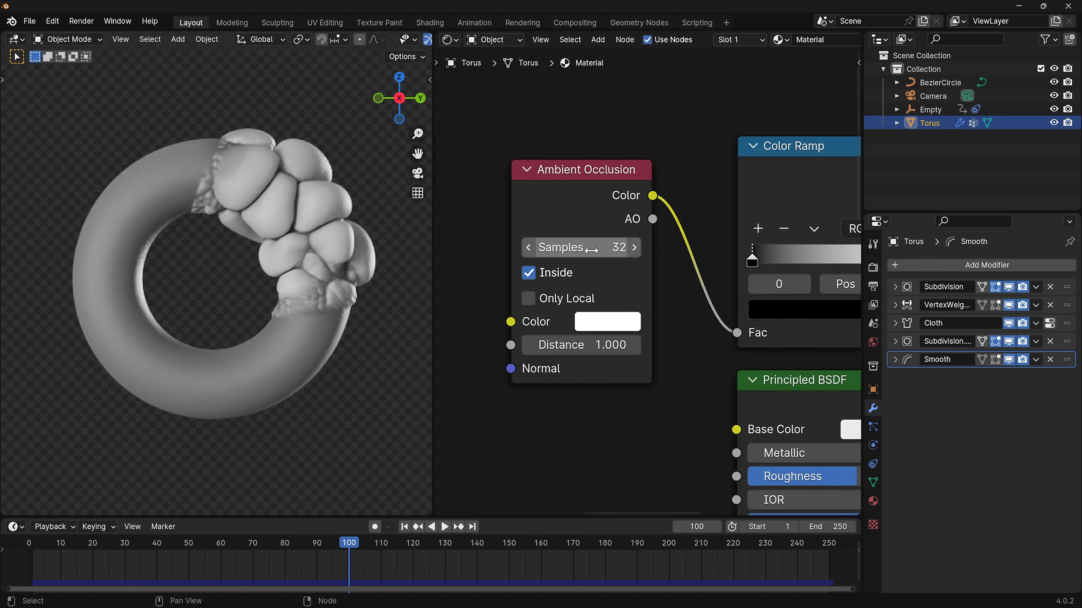
Set the Color Ramp's black stop position to 0.7 and its white stop position to 0.85
middle_click_drag(809, 328, 586, 344)
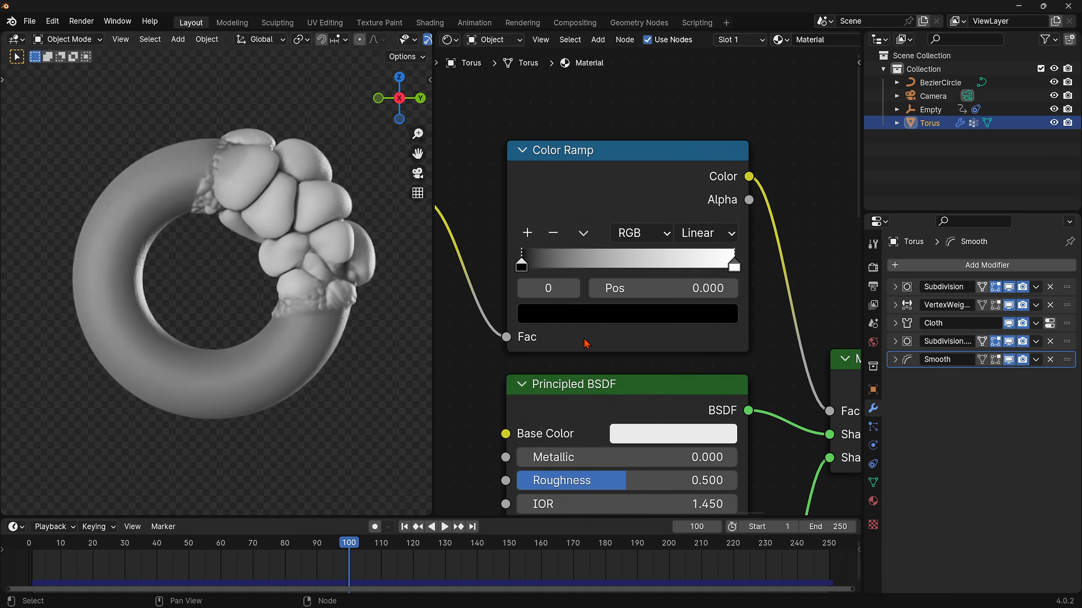
left_click(642, 289)
type("0.7")
key("Return")
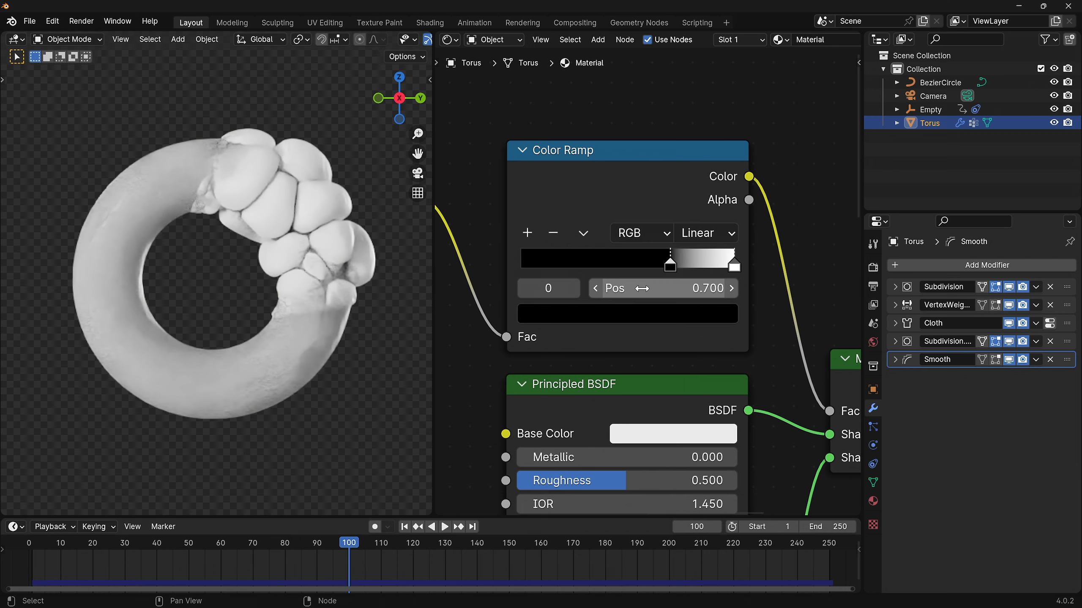
left_click(734, 265)
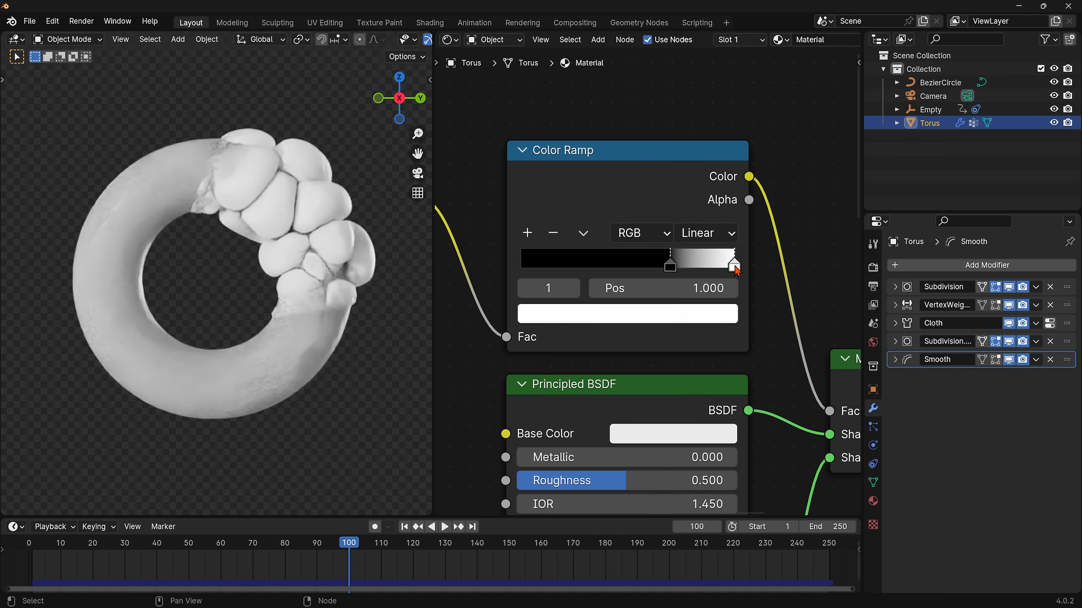
left_click(664, 293)
type("0.8")
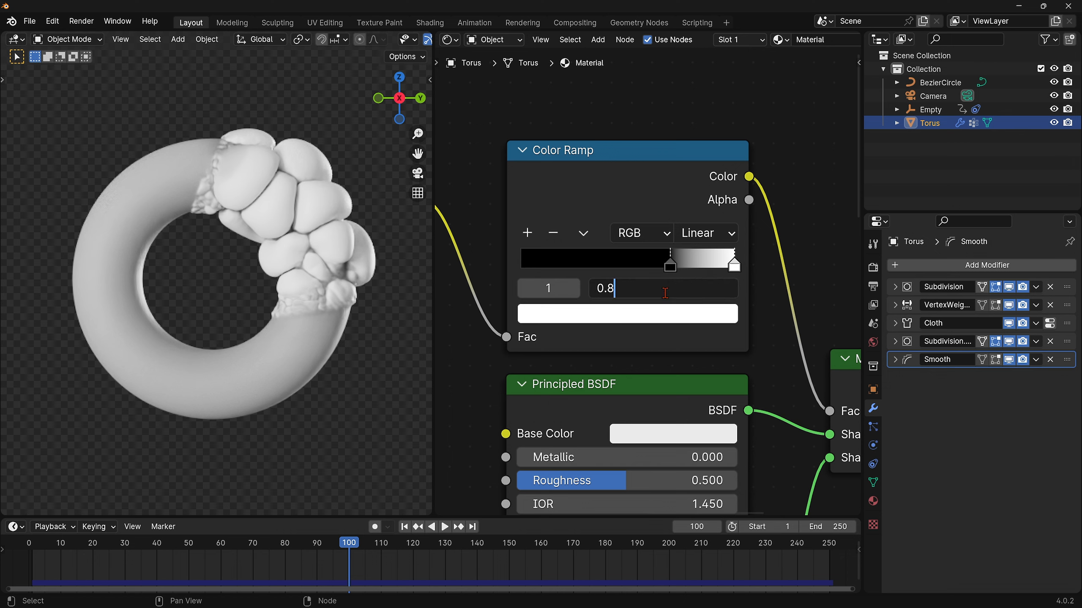
type("5")
key("Return")
Move the Ambient Occlusion and Color Ramp nodes up, and shift the upper Principled BSDF aside to free space beneath it
scroll(697, 398, "down", 3)
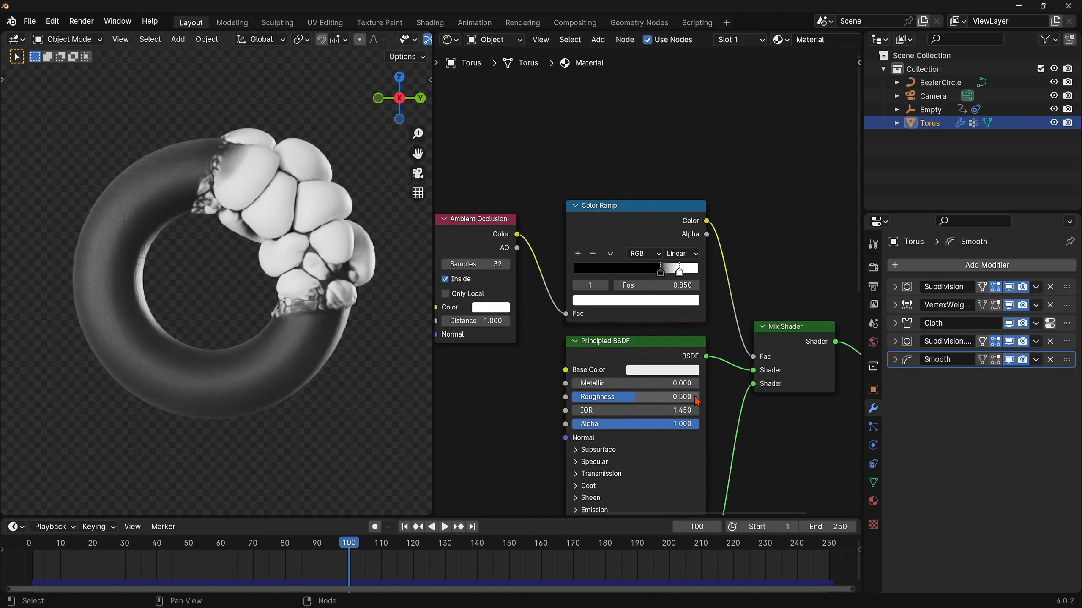
scroll(658, 434, "down", 3)
middle_click_drag(584, 454, 699, 443)
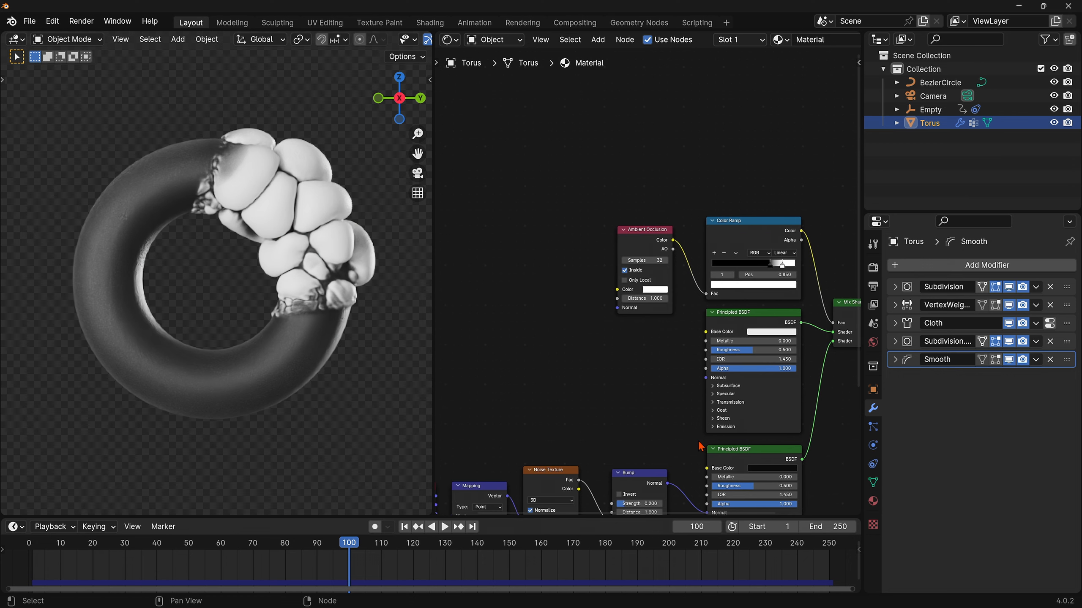
left_click_drag(550, 361, 800, 205)
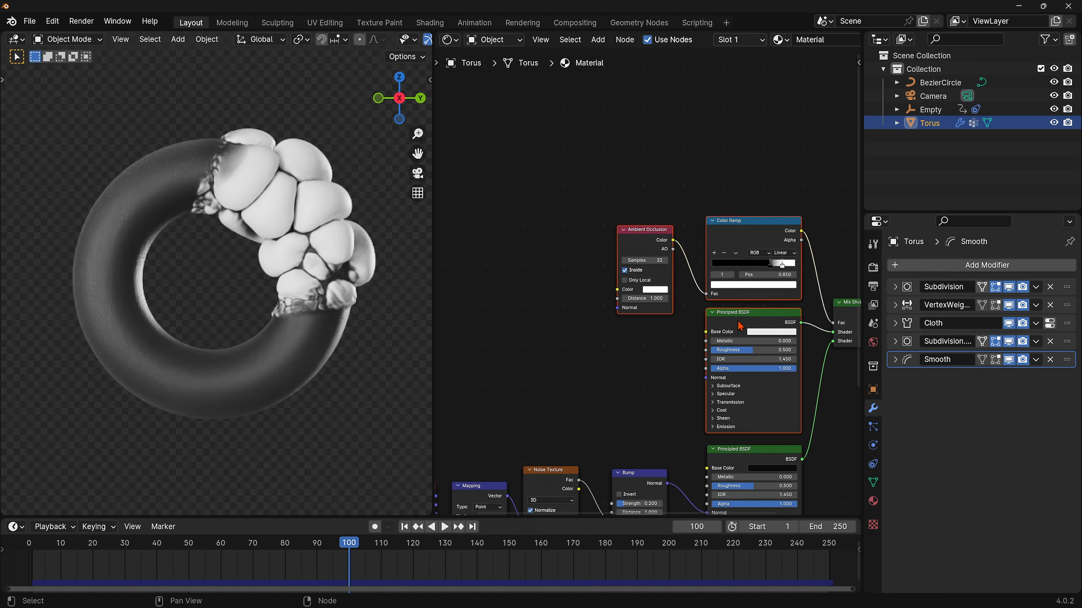
left_click_drag(739, 317, 642, 251)
Set the upper Principled BSDF's Base Color to hex 6FAFB4 and its Roughness to 0
scroll(637, 260, "up", 3)
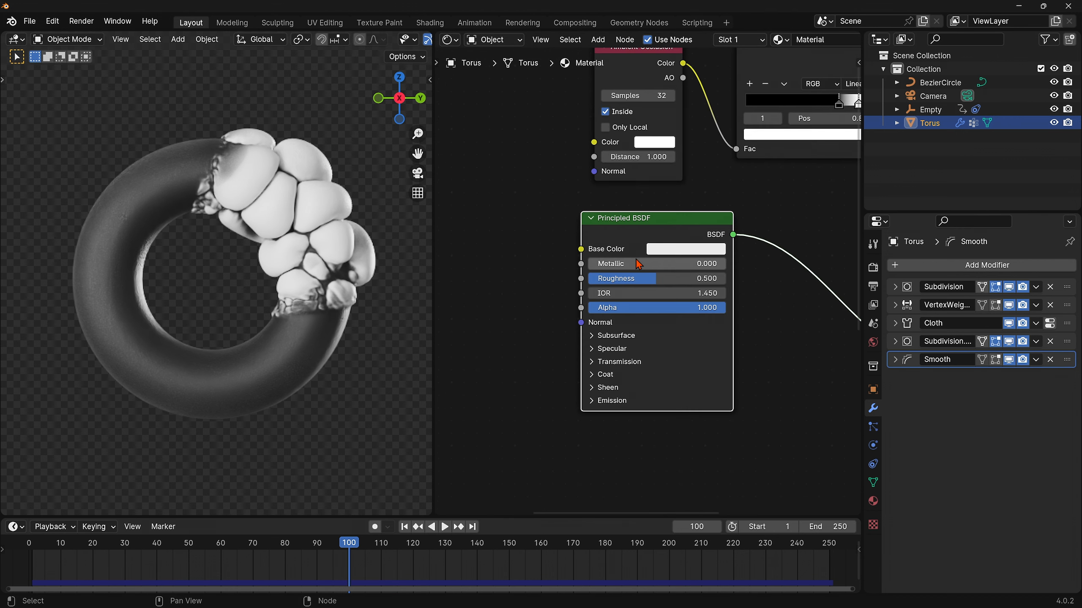
middle_click_drag(636, 268, 648, 218)
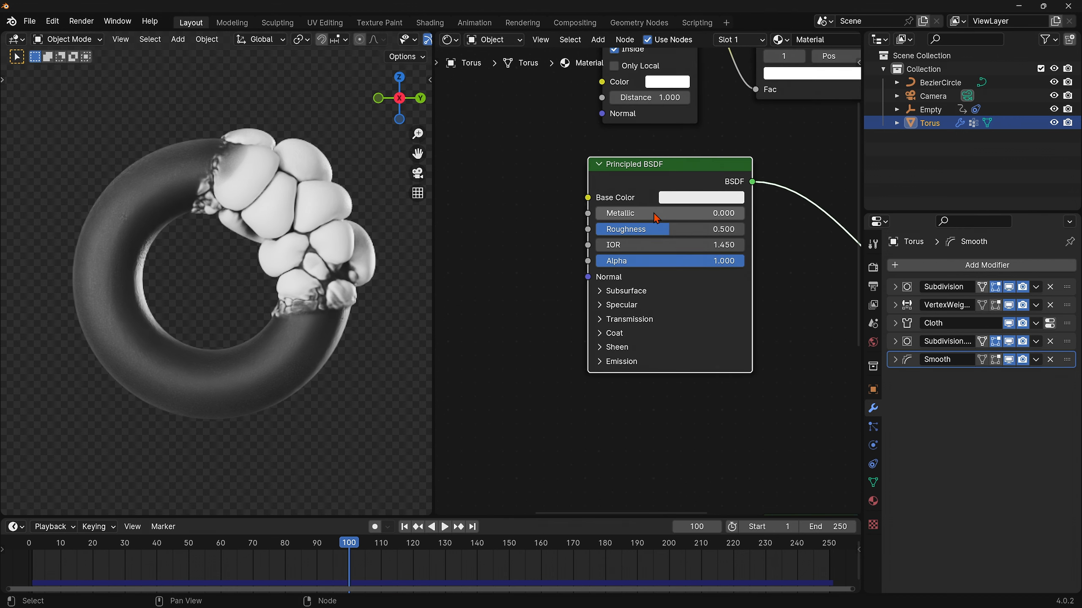
left_click(692, 197)
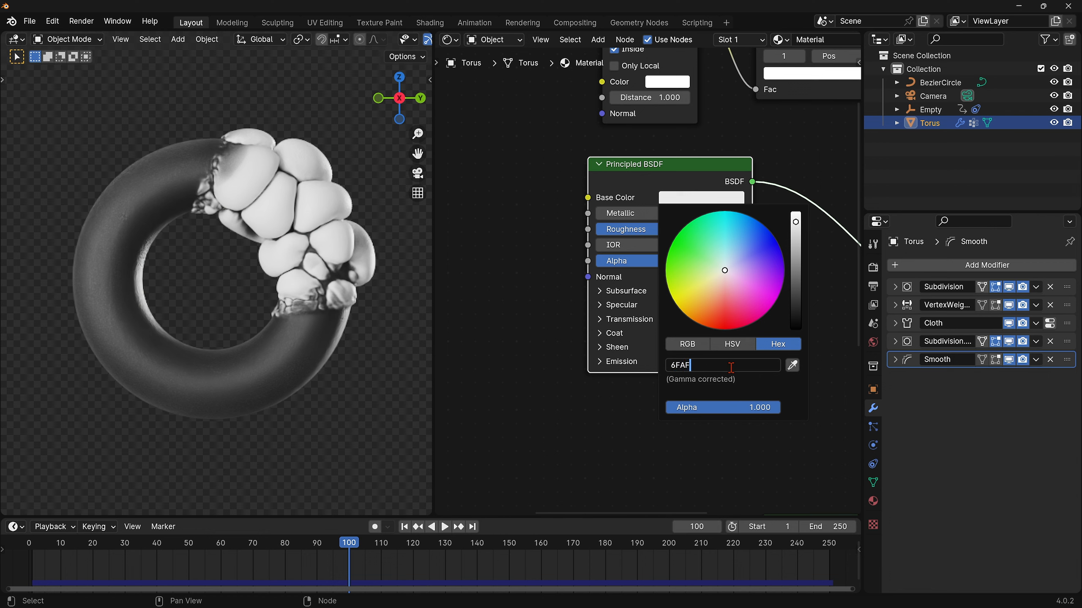
left_click(731, 365)
type("6FAFB4")
key("Return")
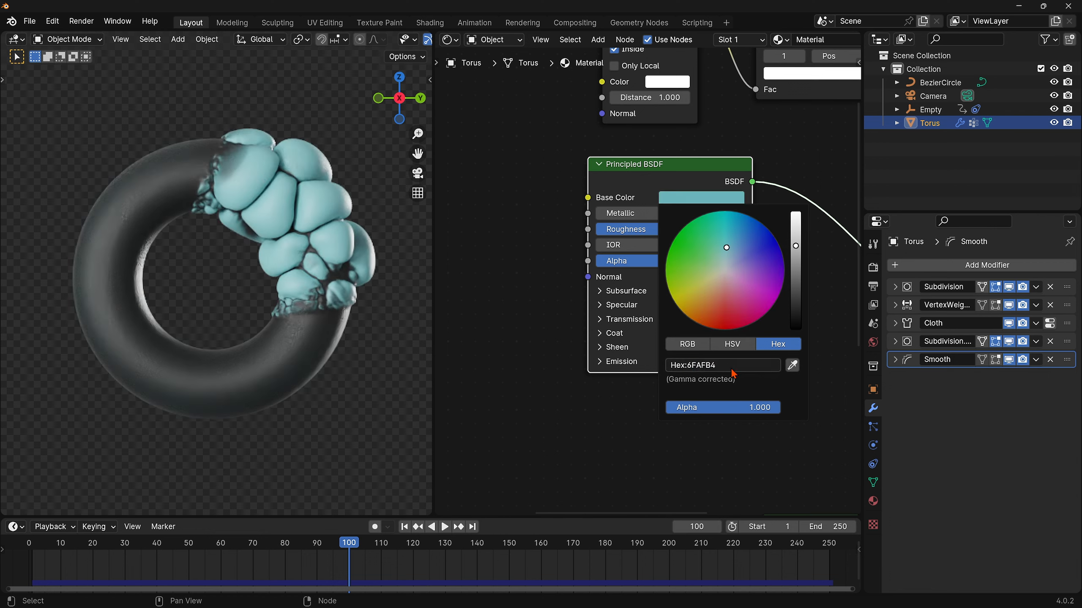
left_click_drag(642, 230, 595, 230)
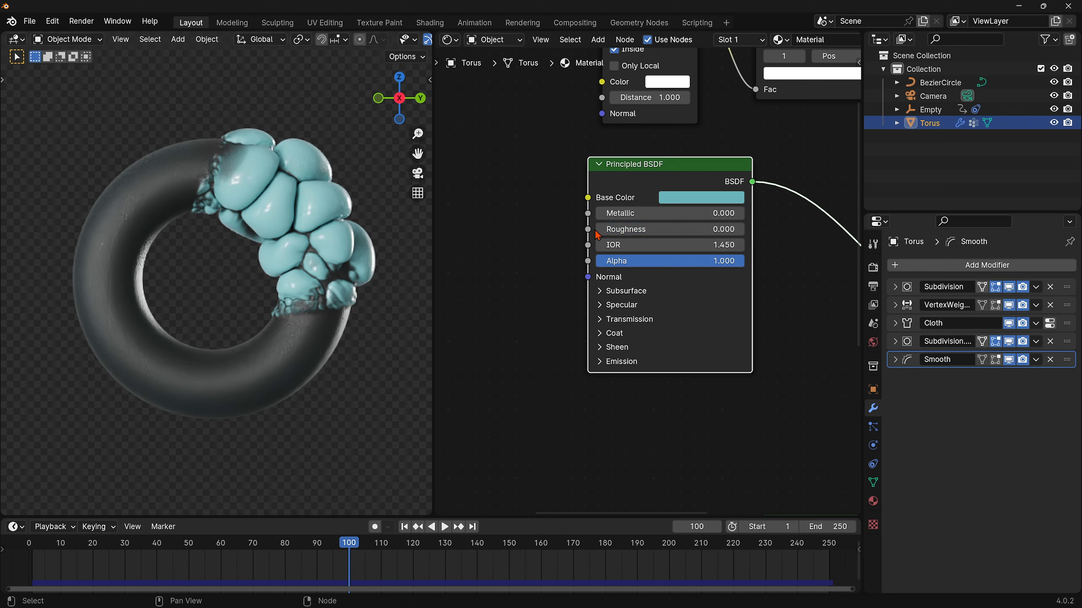
Set the upper Principled BSDF's Subsurface method to Random Walk (Skin) with a Weight of 1
left_click(644, 292)
left_click(668, 310)
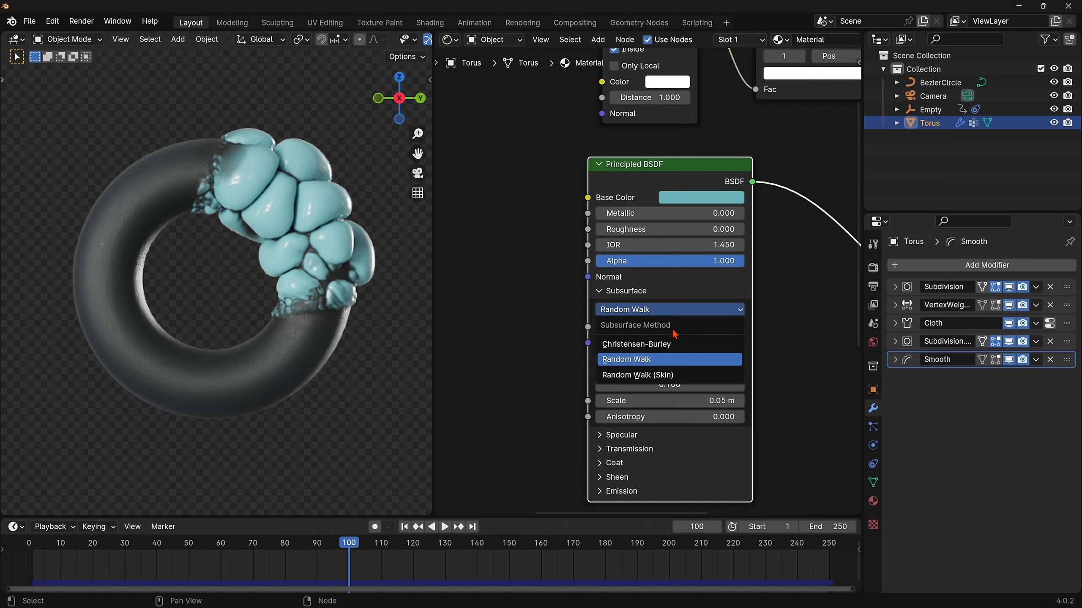
left_click(671, 375)
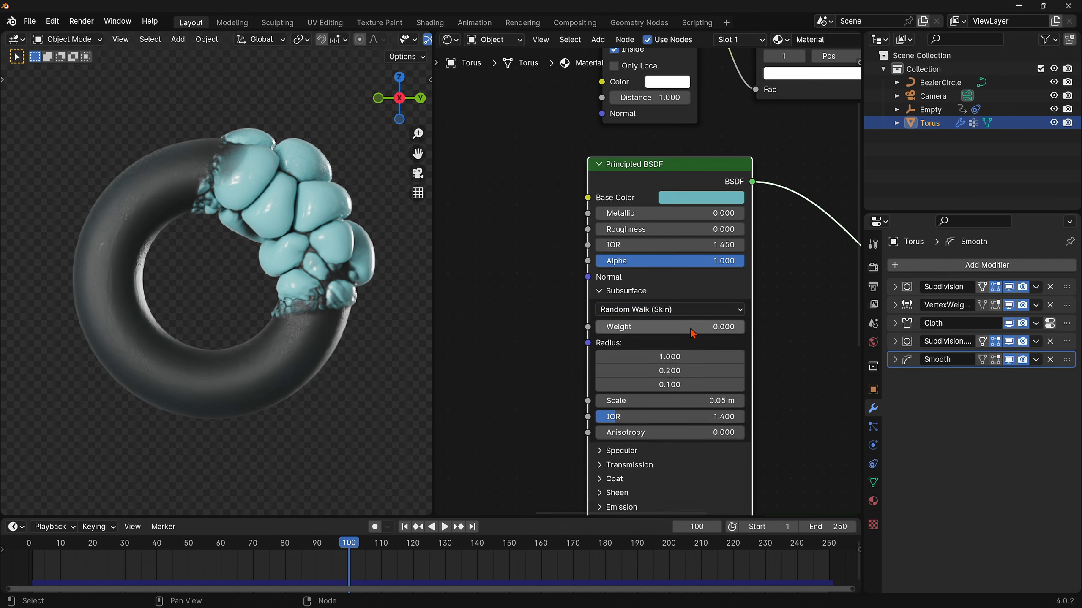
left_click_drag(692, 326, 762, 327)
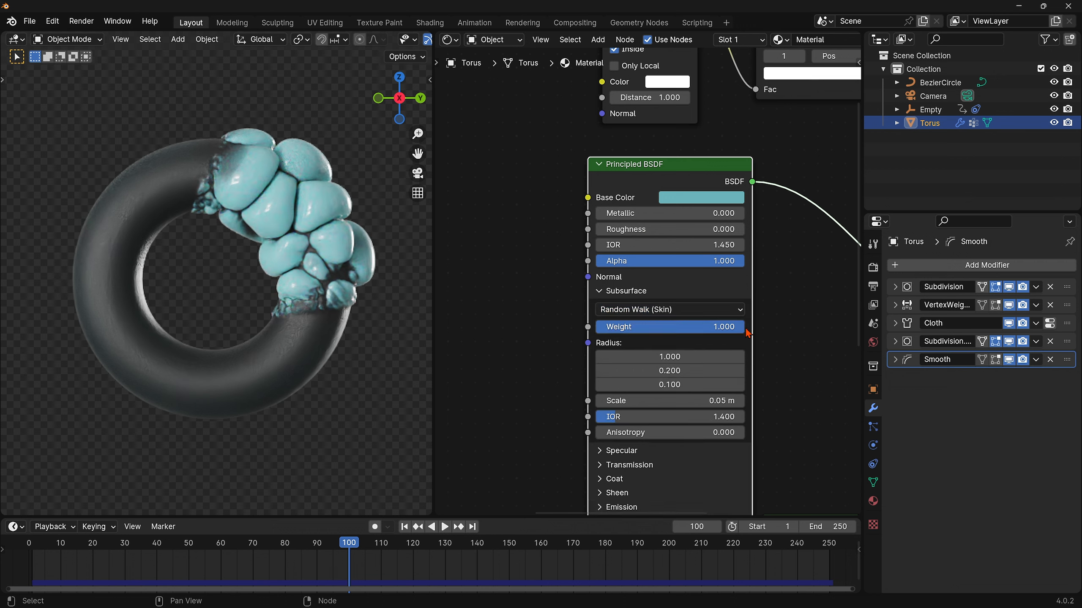
Set the first Subsurface Radius value to 5 and the Subsurface Scale to 3 m
left_click(693, 355)
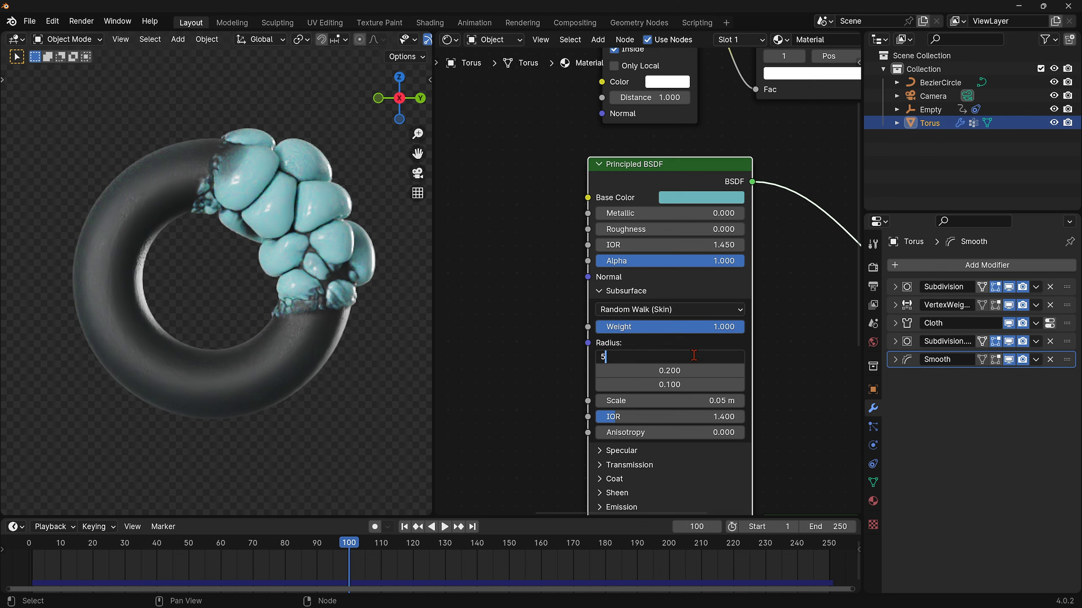
key("Return")
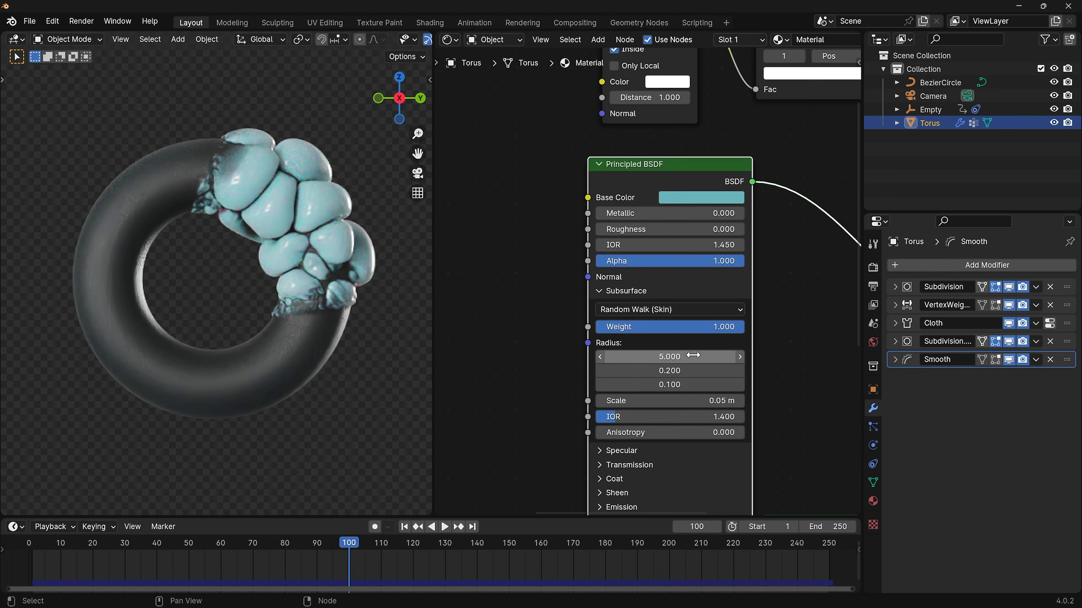
left_click(685, 402)
type("3")
key("Return")
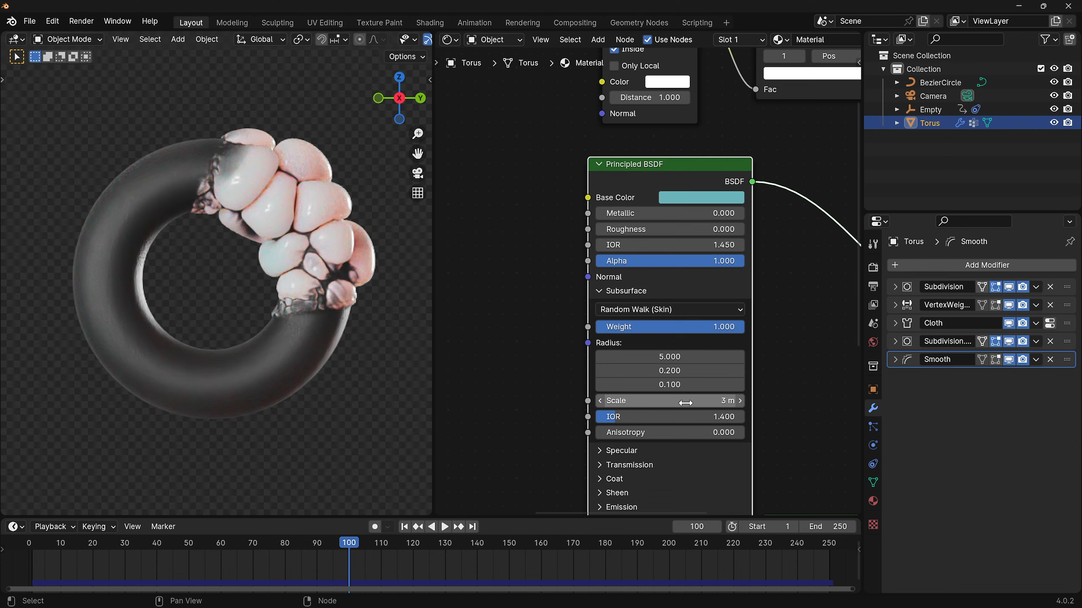
Maximize the node editor to review the whole material node tree, and restore the layout
scroll(686, 405, "down", 2)
scroll(689, 408, "down", 1)
key("ctrl+space")
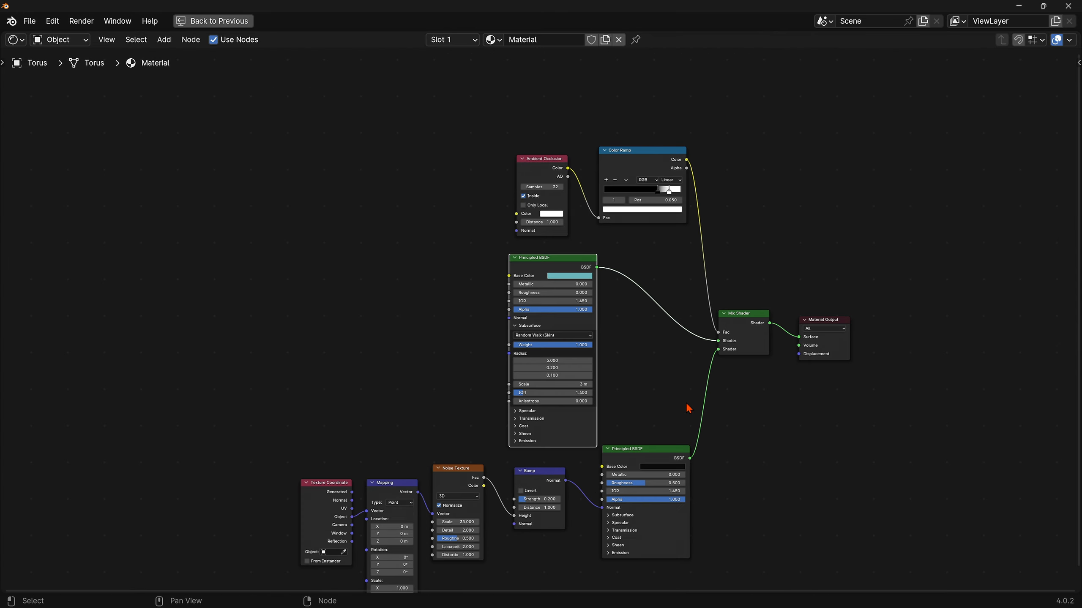
middle_click_drag(773, 436, 791, 394)
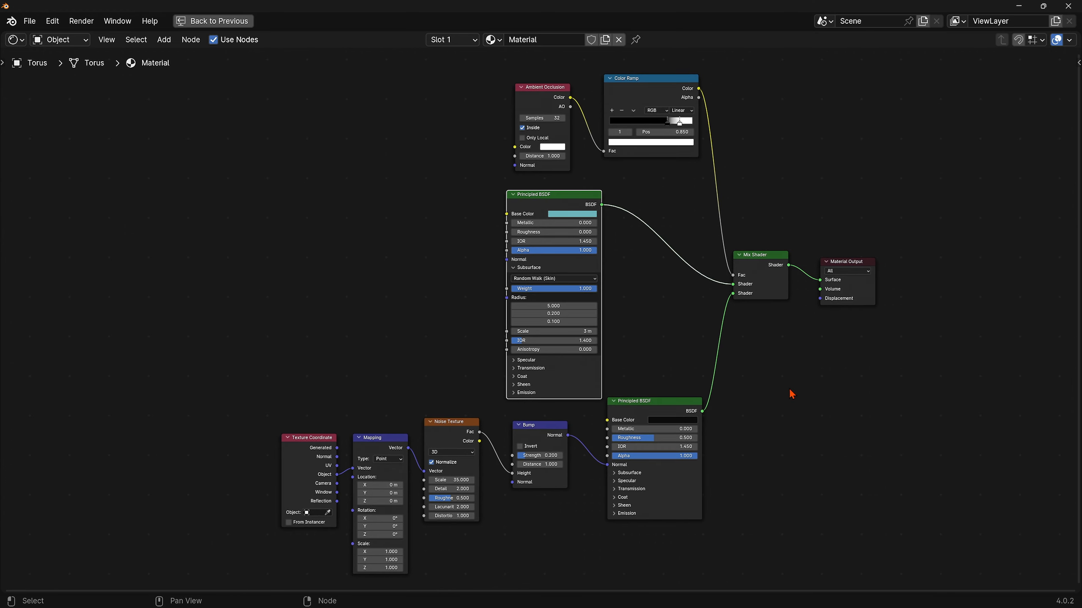
key("ctrl+space")
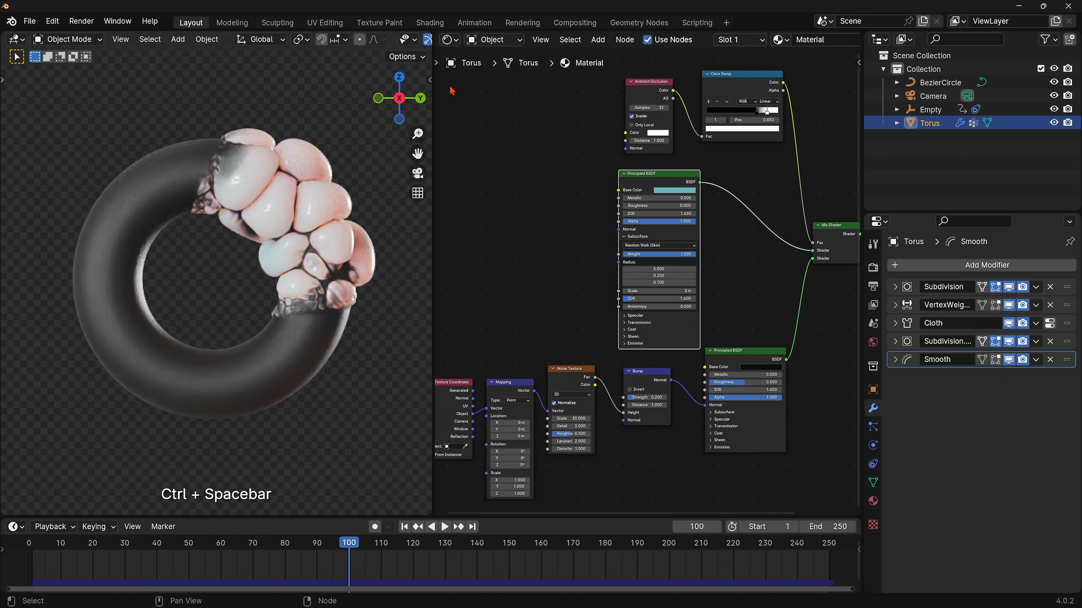
View the torus in the maximized 3D viewport, render the current frame and maximize the render window
key("ctrl+space")
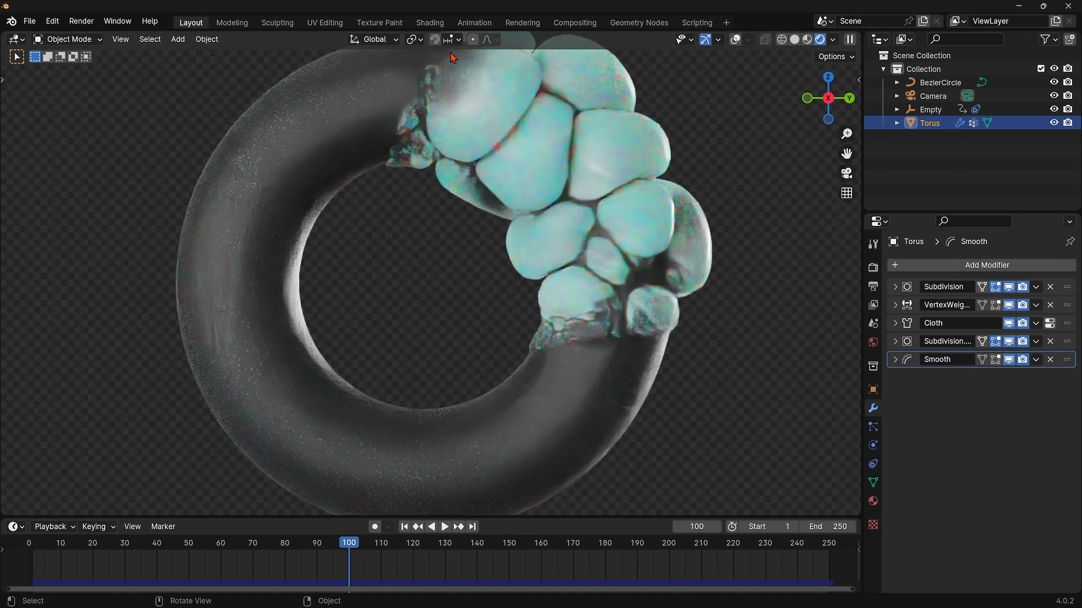
scroll(704, 316, "down", 3)
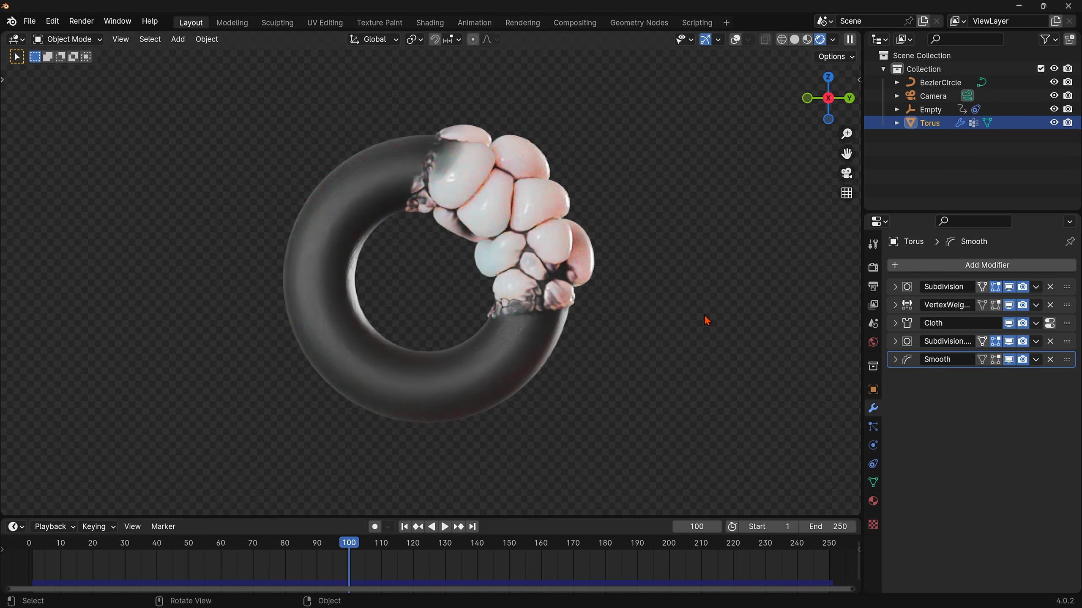
key("F12")
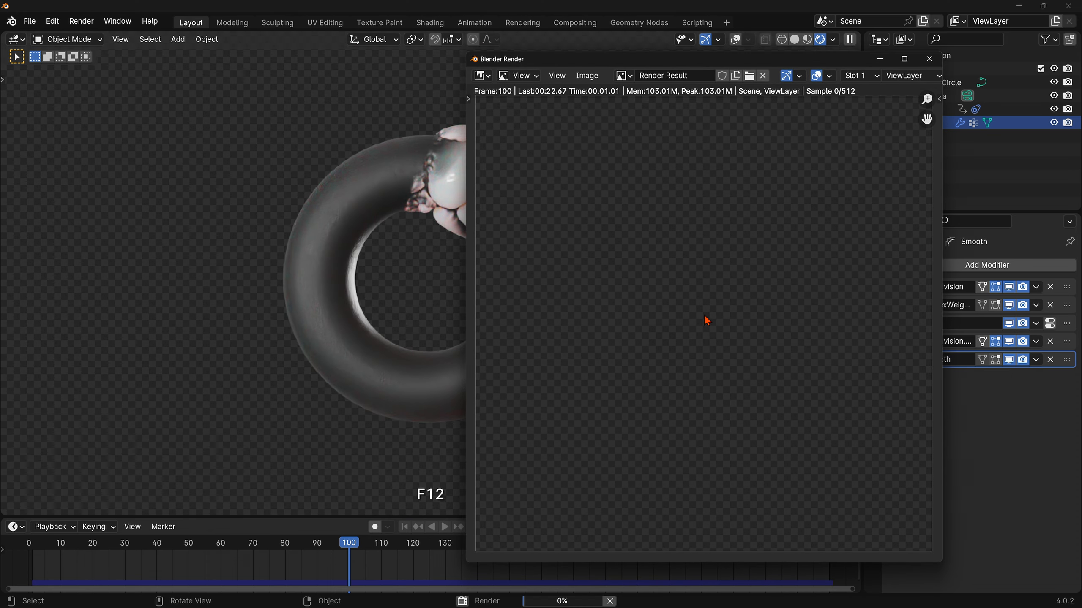
left_click(903, 58)
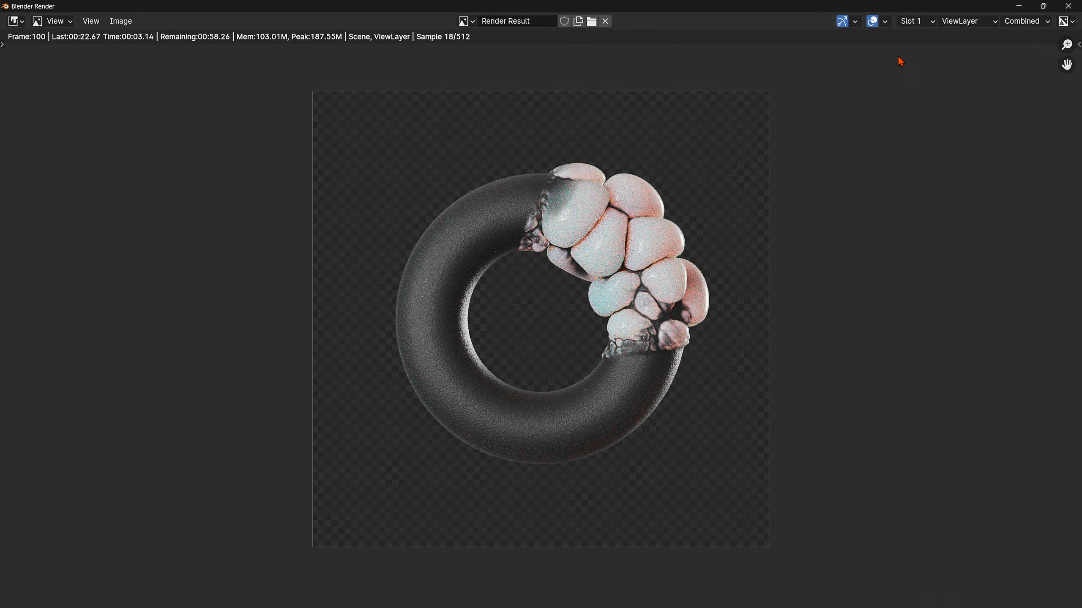